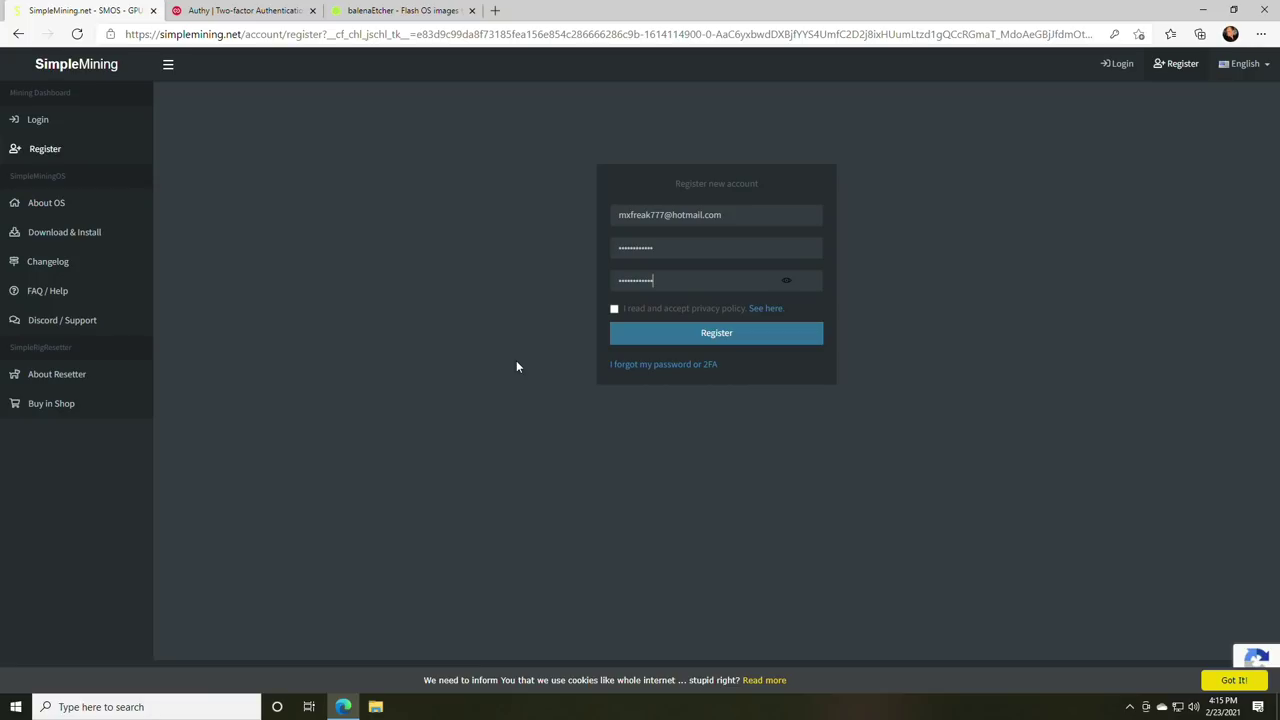
- Generate five random 8-character passwords with RANDOM.ORG's Password Generator, then close that tab
{"action": "left_click", "coordinate": [493, 10]}
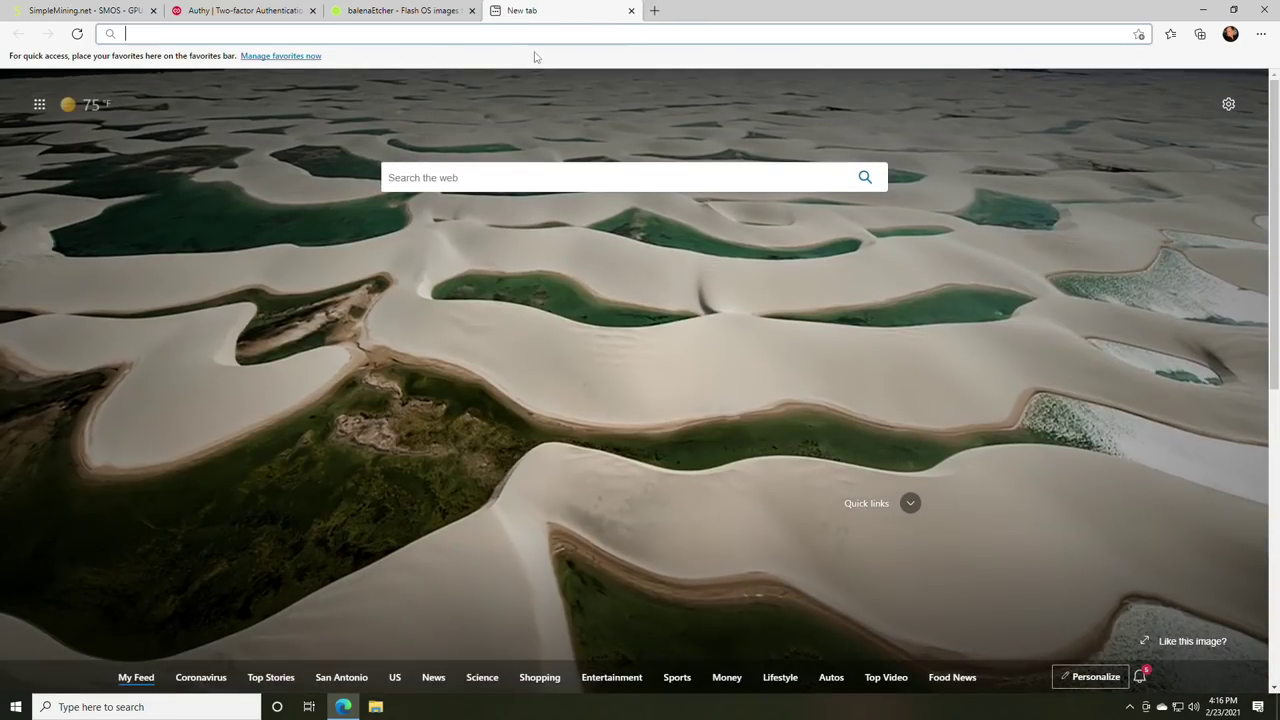
{"action": "type", "text": "rand"}
{"action": "key", "text": "Return"}
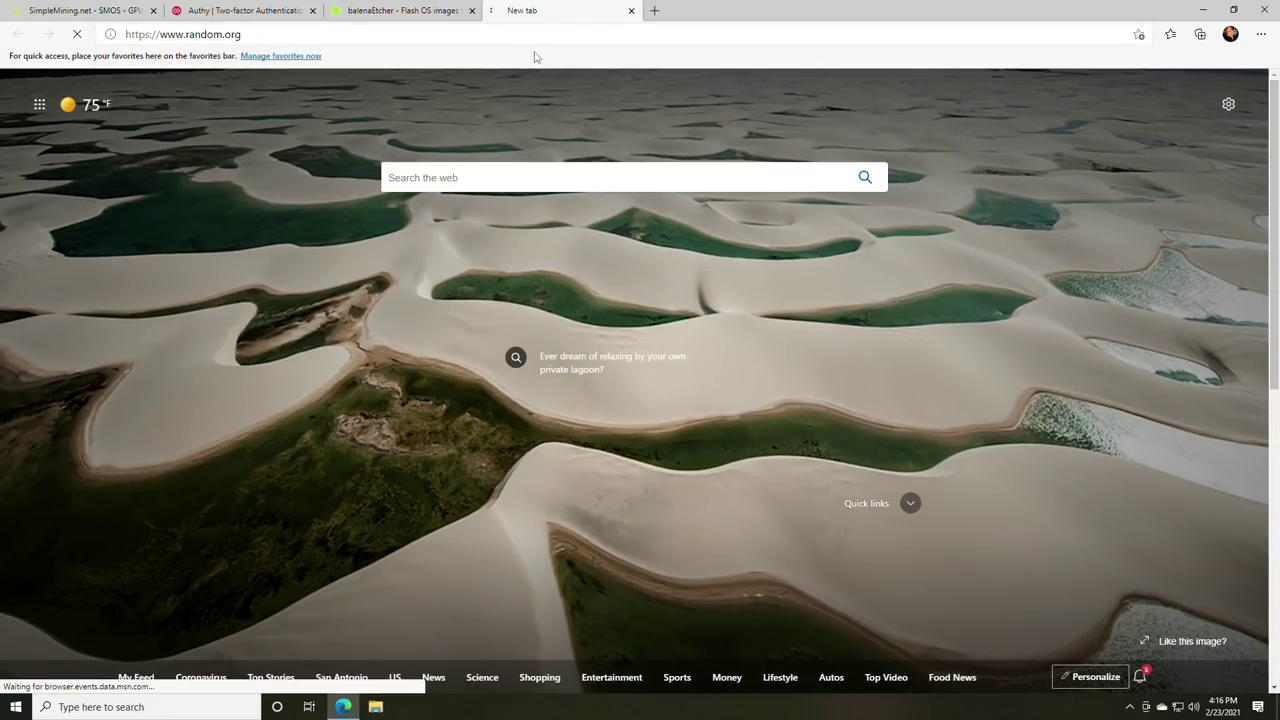
{"action": "scroll", "coordinate": [437, 297], "scroll_direction": "down", "scroll_amount": 5}
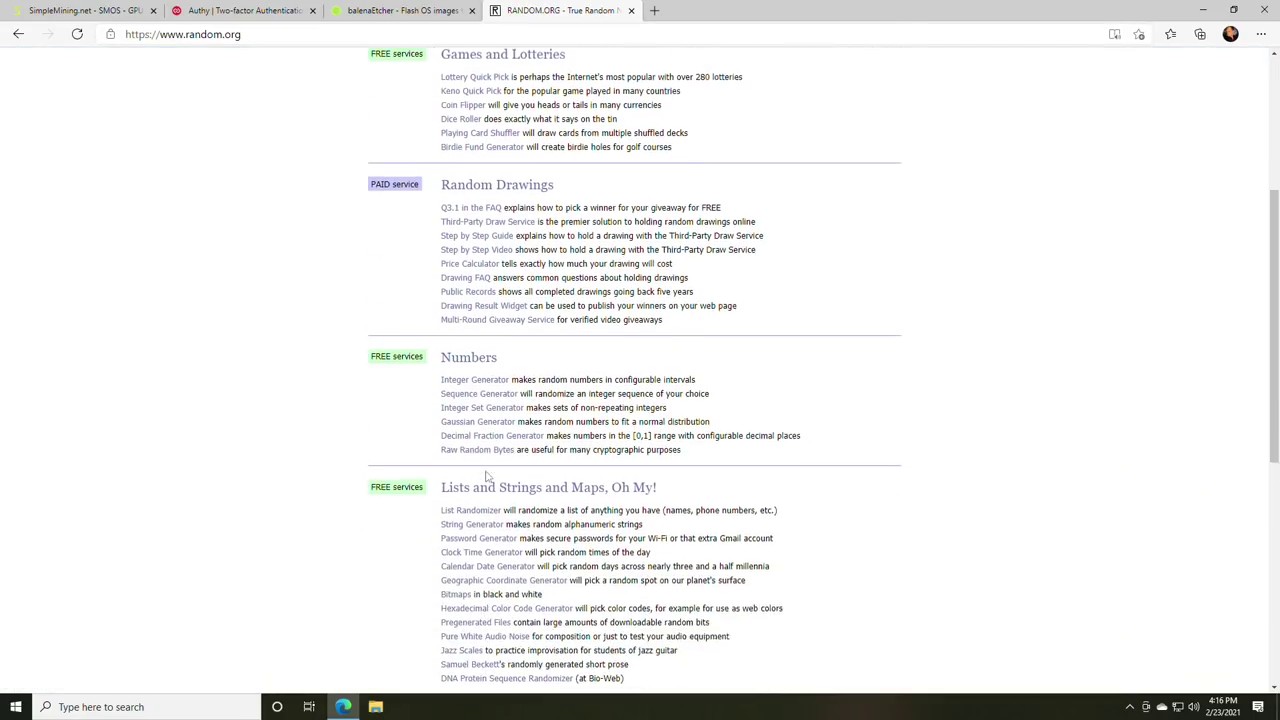
{"action": "left_click", "coordinate": [489, 367]}
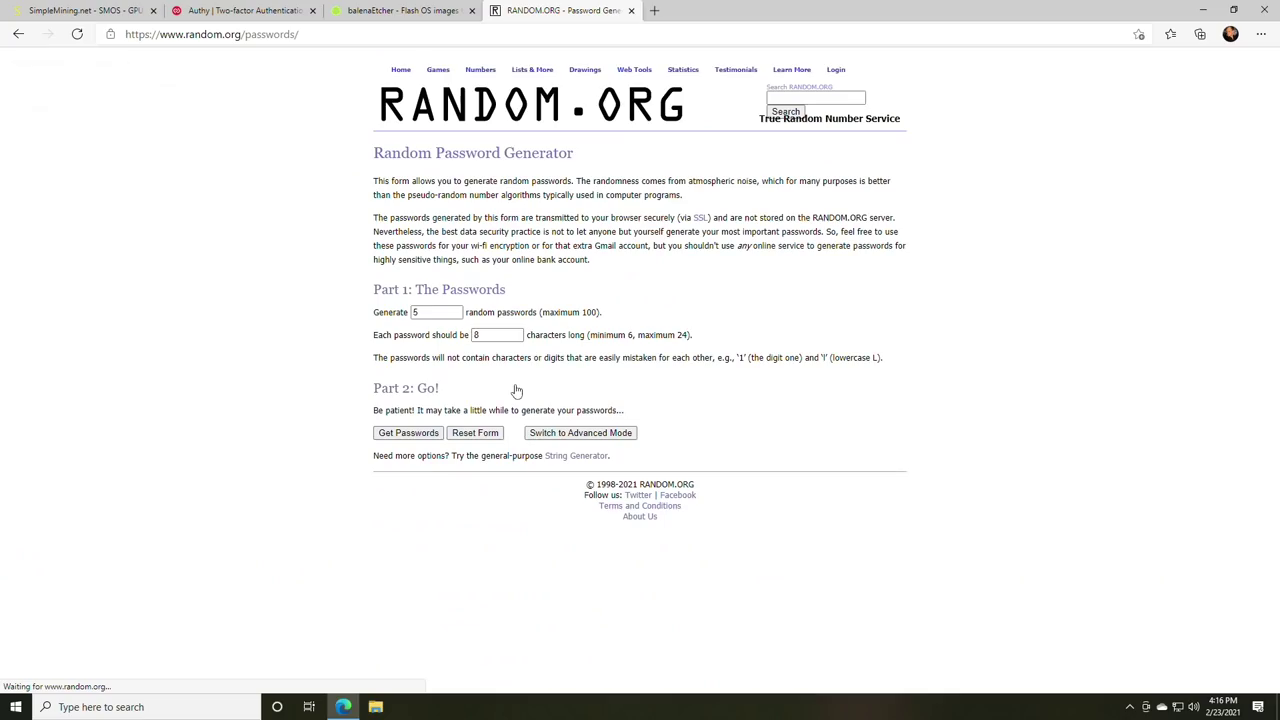
{"action": "left_click", "coordinate": [408, 434]}
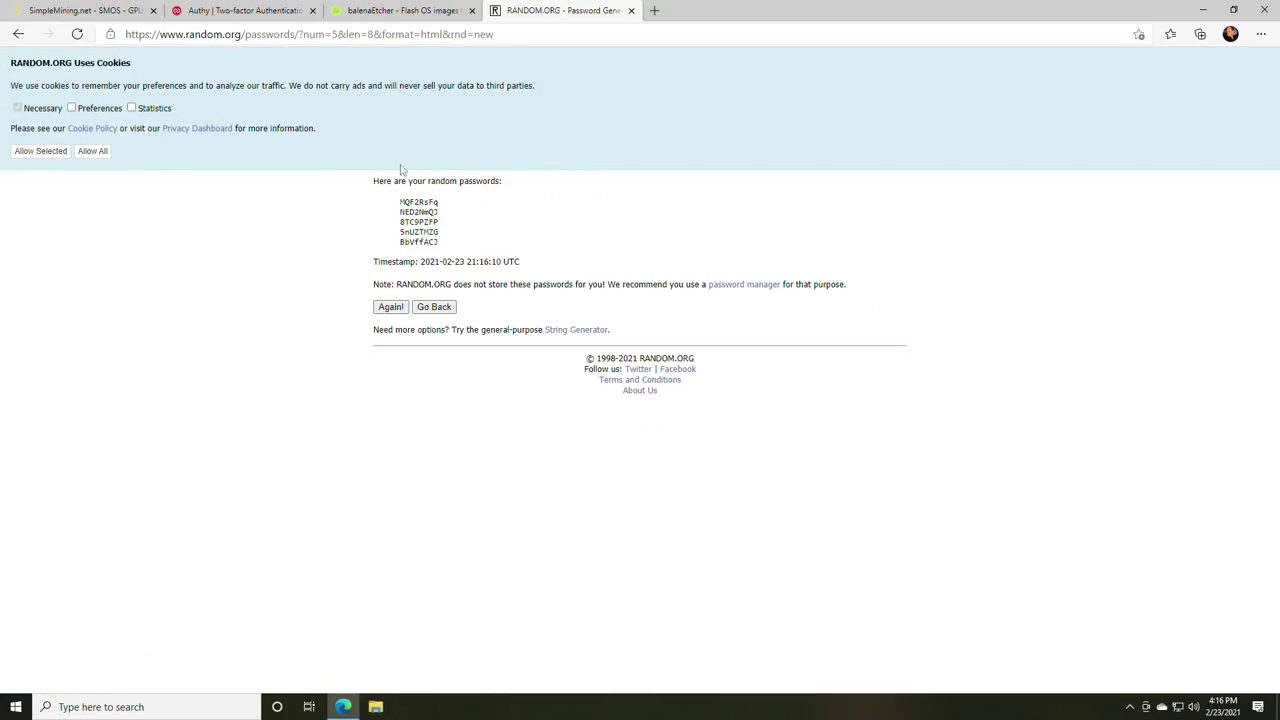
{"action": "left_click", "coordinate": [631, 10]}
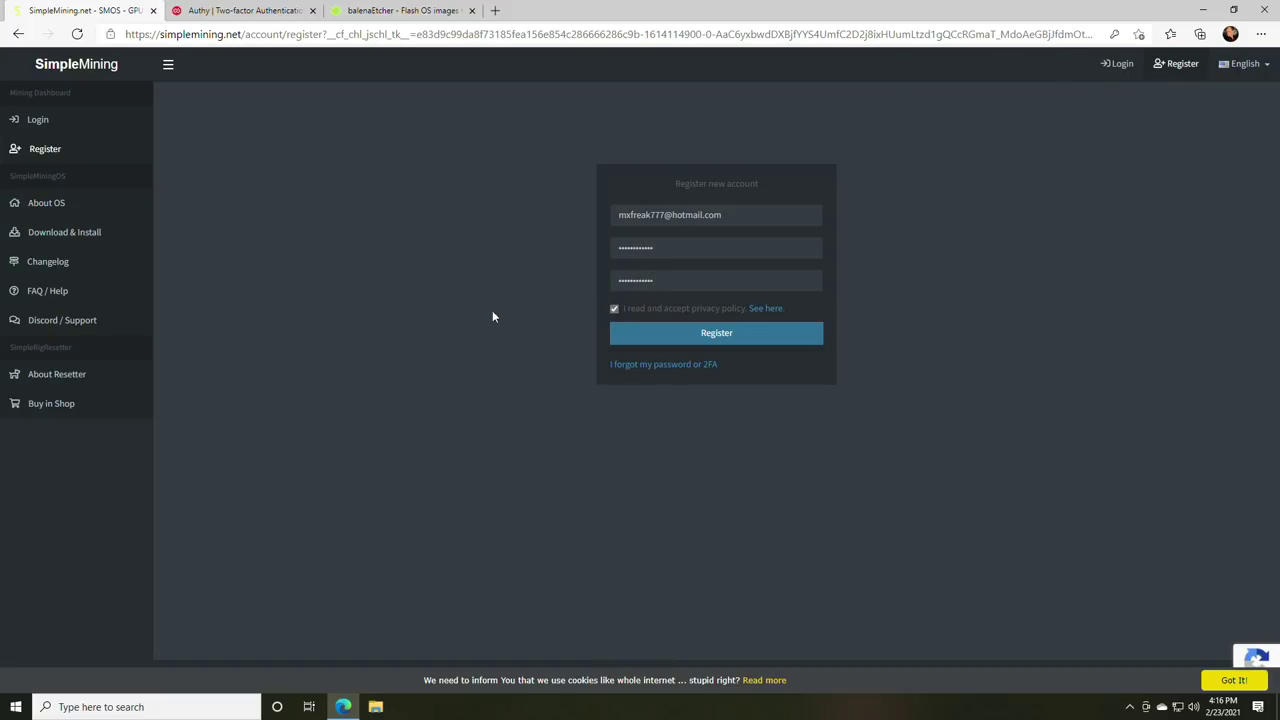
- Submit the SimpleMining.net account registration form
{"action": "left_click", "coordinate": [712, 340]}
{"action": "left_click_drag", "start_coordinate": [471, 125], "coordinate": [648, 125]}
{"action": "left_click", "coordinate": [643, 127]}
- Launch Mail and open the SimpleMining.net activation email in the Junk folder
{"action": "left_click", "coordinate": [226, 700]}
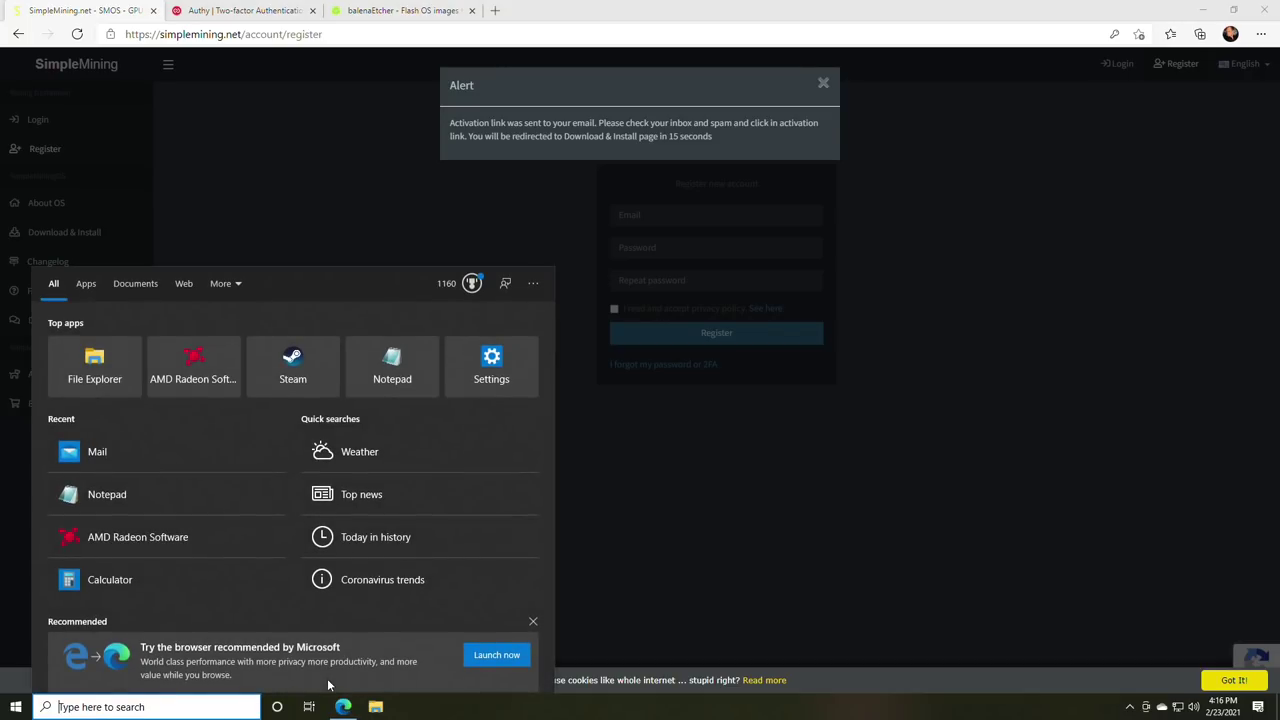
{"action": "type", "text": "mail"}
{"action": "key", "text": "Return"}
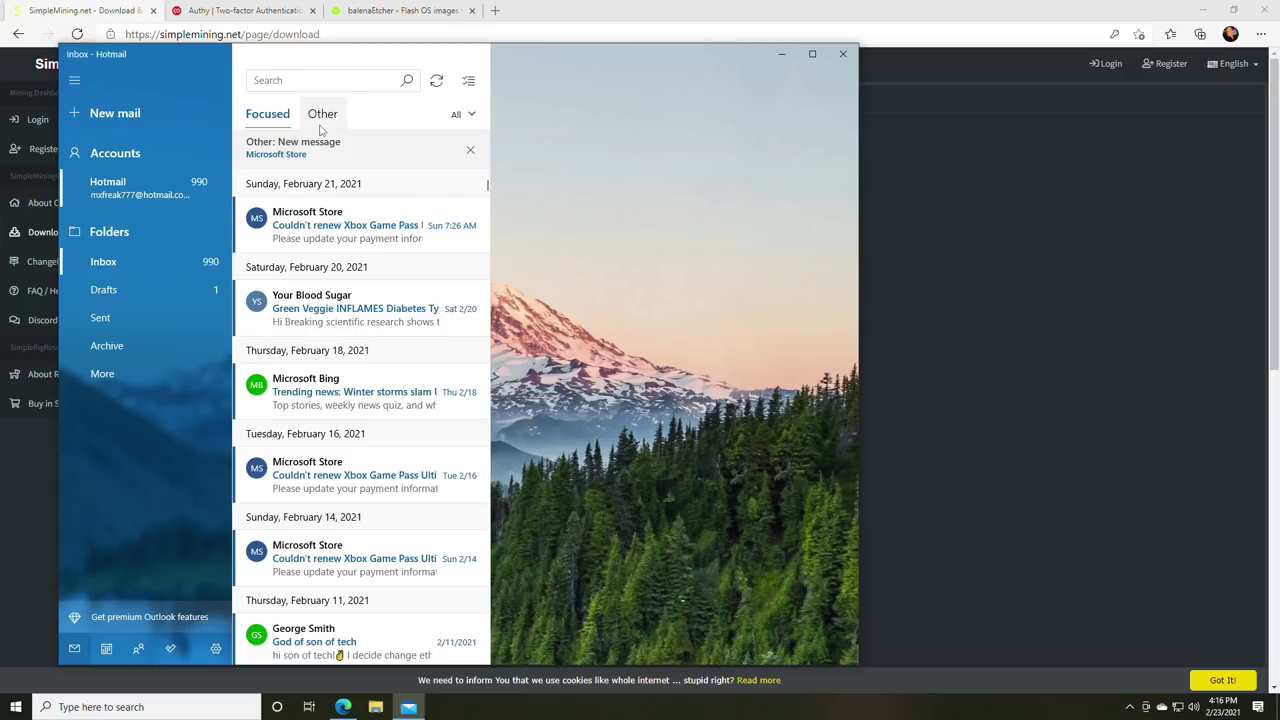
{"action": "left_click", "coordinate": [102, 373]}
{"action": "left_click", "coordinate": [300, 280]}
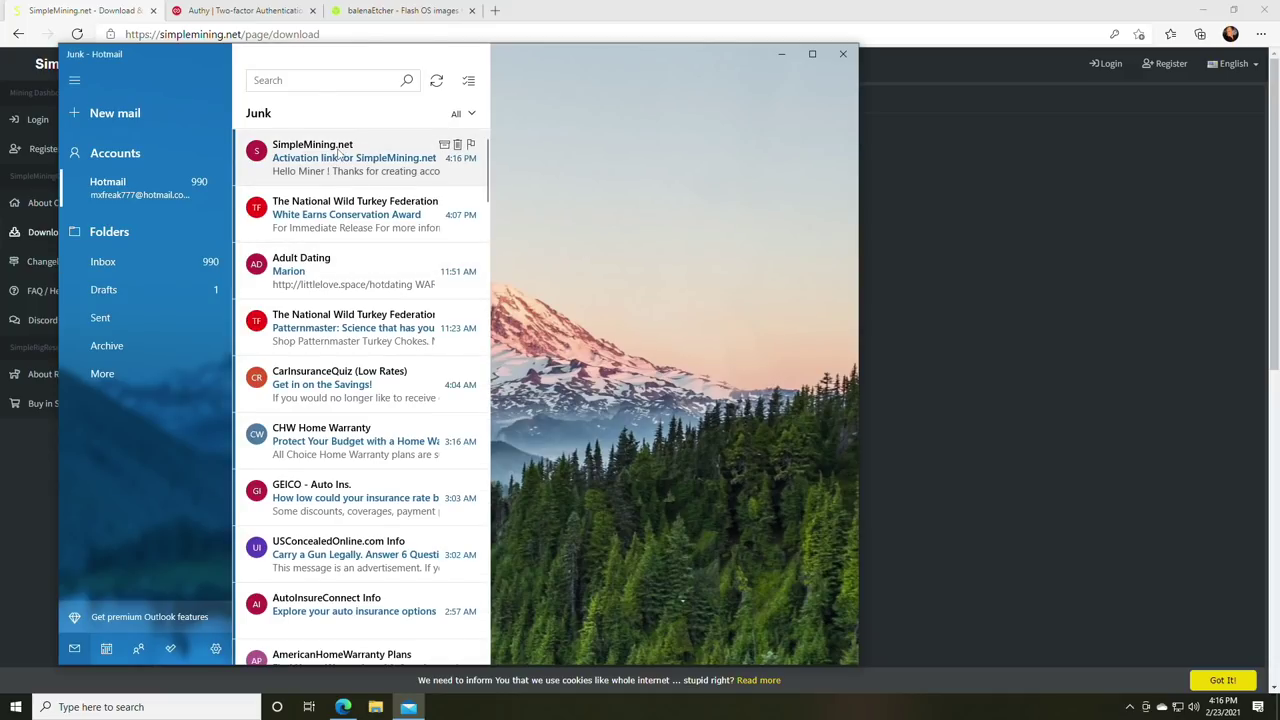
{"action": "left_click", "coordinate": [340, 152]}
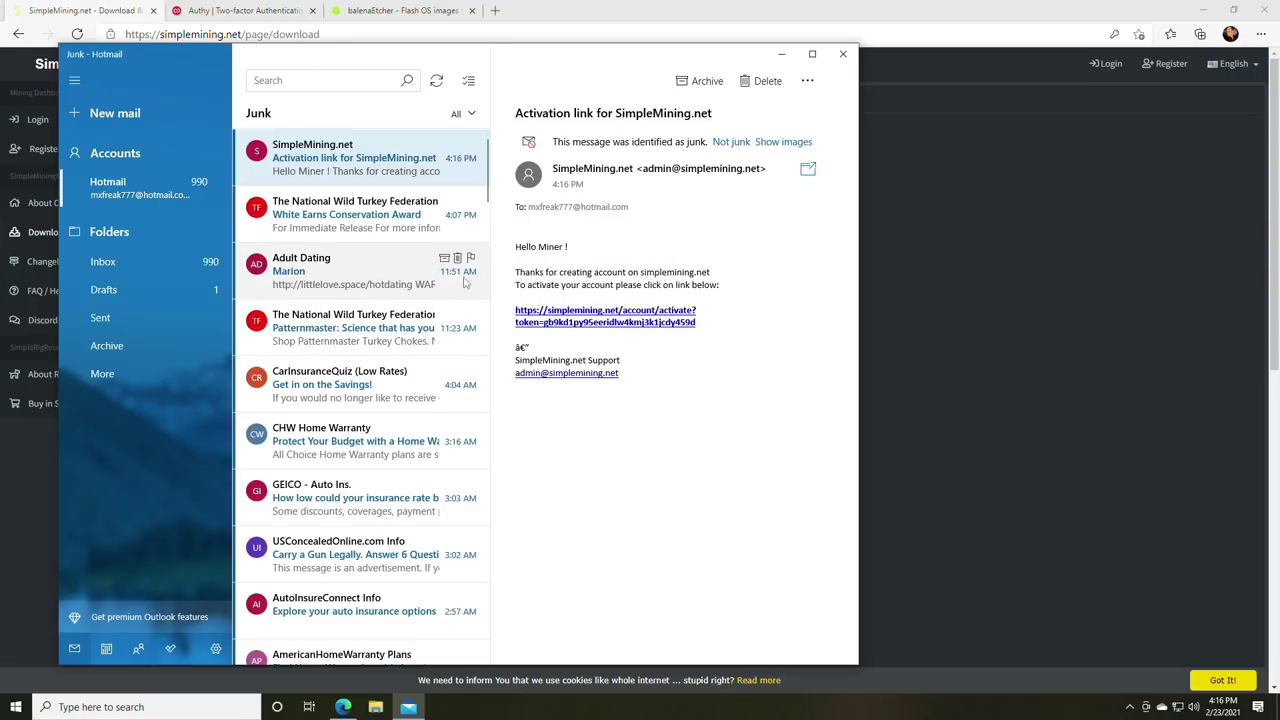
- Select and copy the activation link, then return to the browser
{"action": "left_click", "coordinate": [604, 322]}
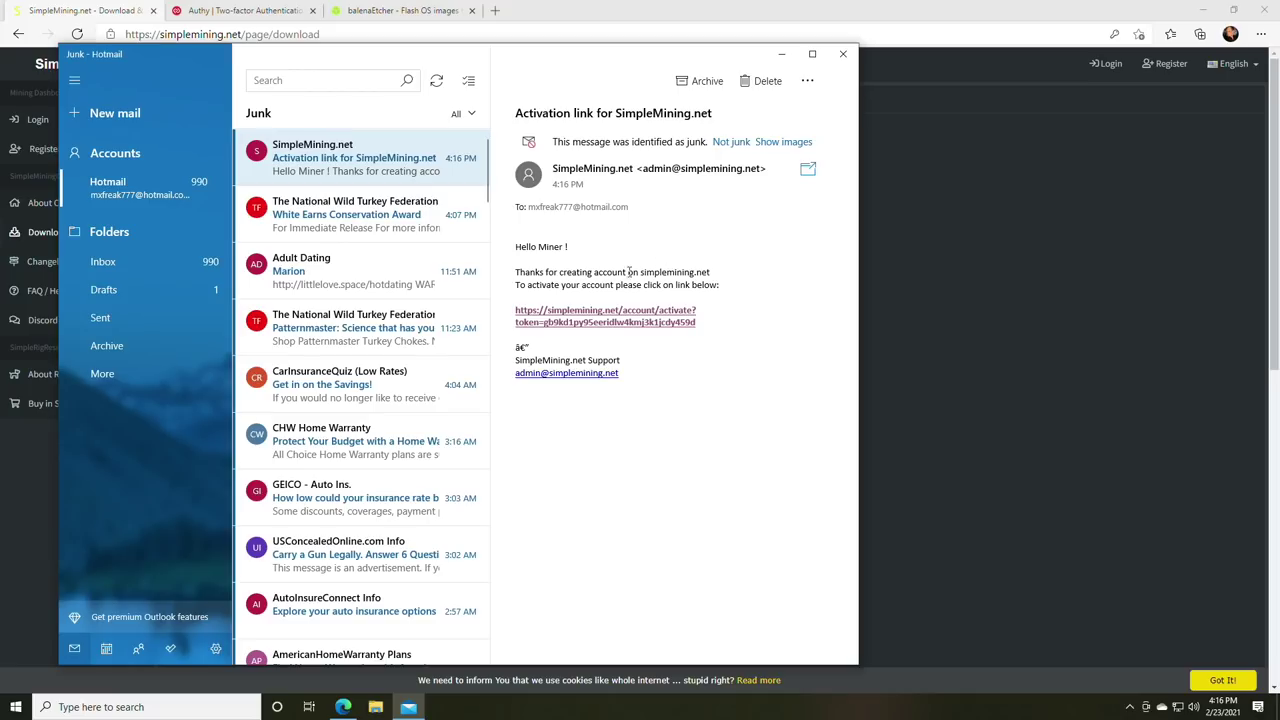
{"action": "left_click_drag", "start_coordinate": [604, 320], "coordinate": [527, 316]}
{"action": "key", "text": "ctrl+c"}
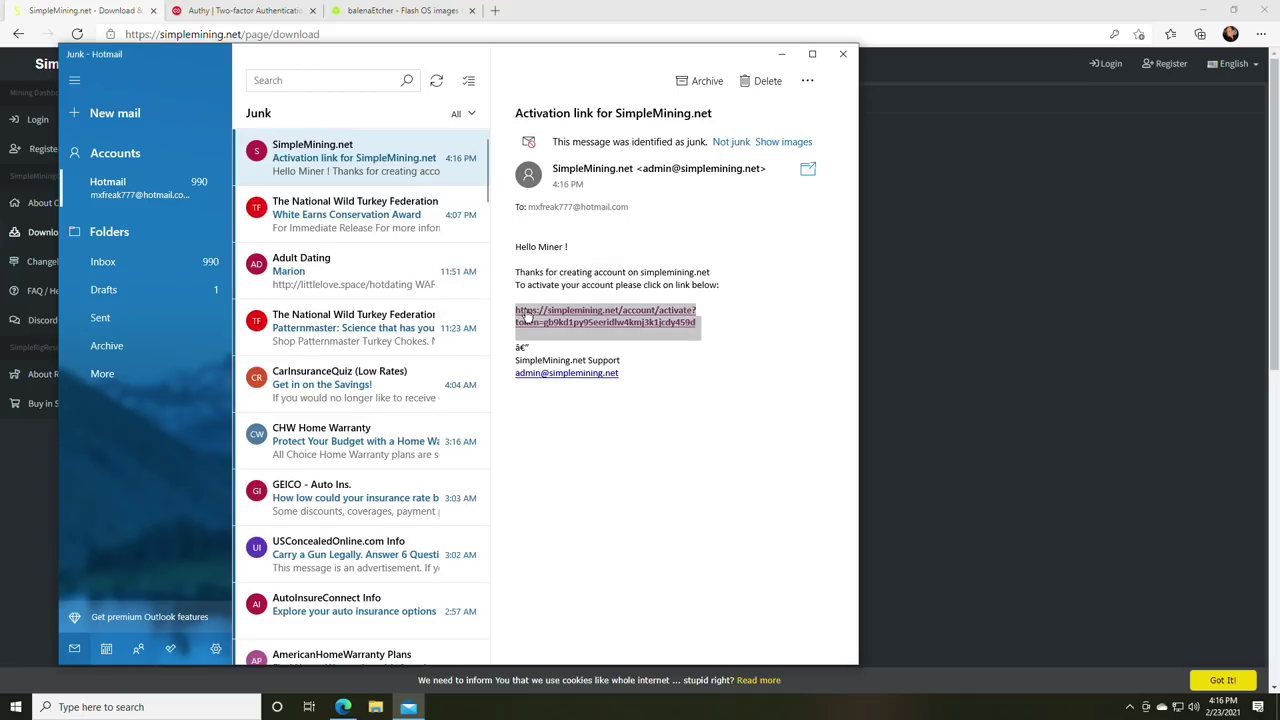
{"action": "left_click", "coordinate": [573, 10]}
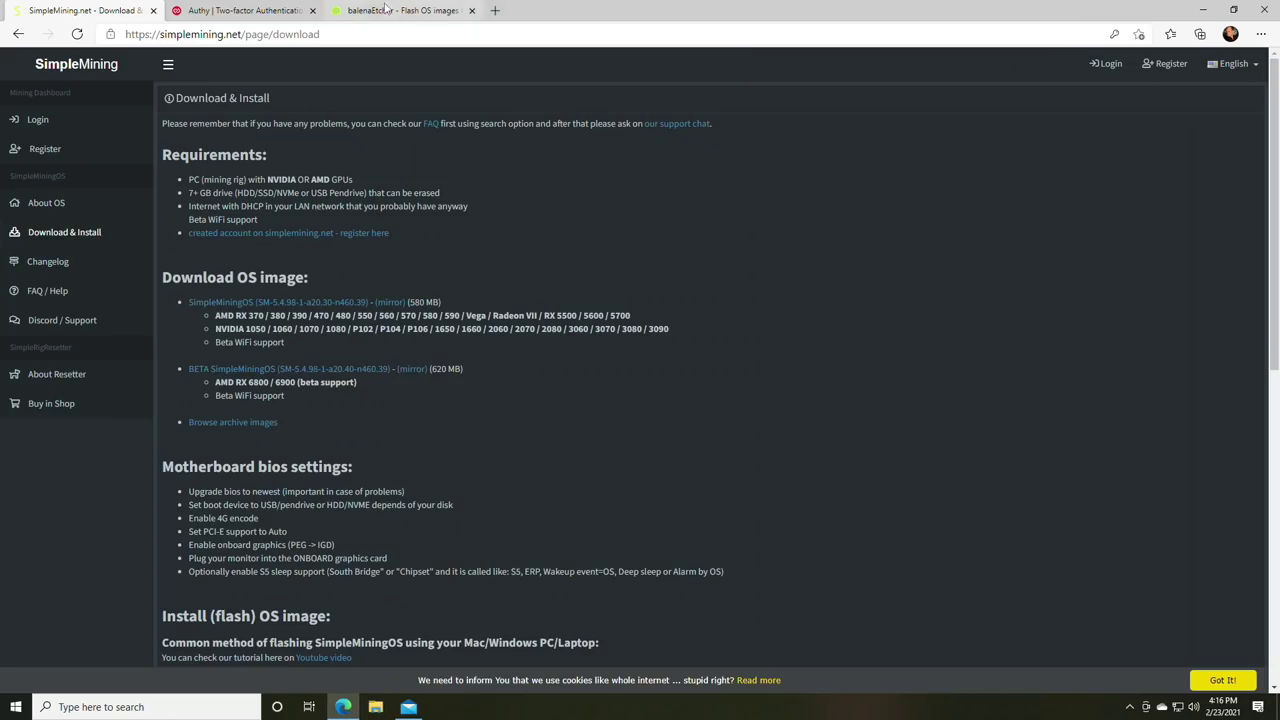
- Load the copied activation URL in a new tab, reaching the $walletETH Global options prompt
{"action": "left_click", "coordinate": [495, 10]}
{"action": "key", "text": "ctrl+v"}
{"action": "key", "text": "Return"}
{"action": "left_click_drag", "start_coordinate": [363, 179], "coordinate": [566, 180]}
{"action": "left_click", "coordinate": [487, 178]}
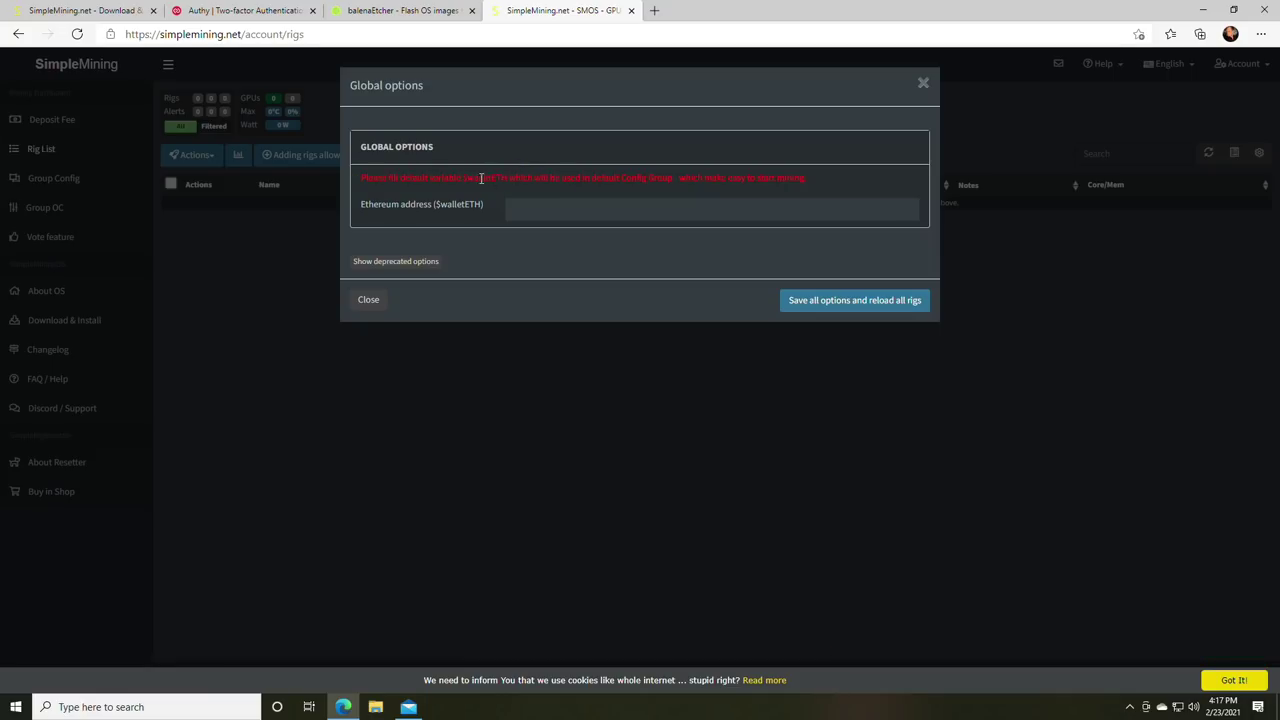
{"action": "left_click_drag", "start_coordinate": [458, 178], "coordinate": [517, 178]}
{"action": "left_click", "coordinate": [520, 178]}
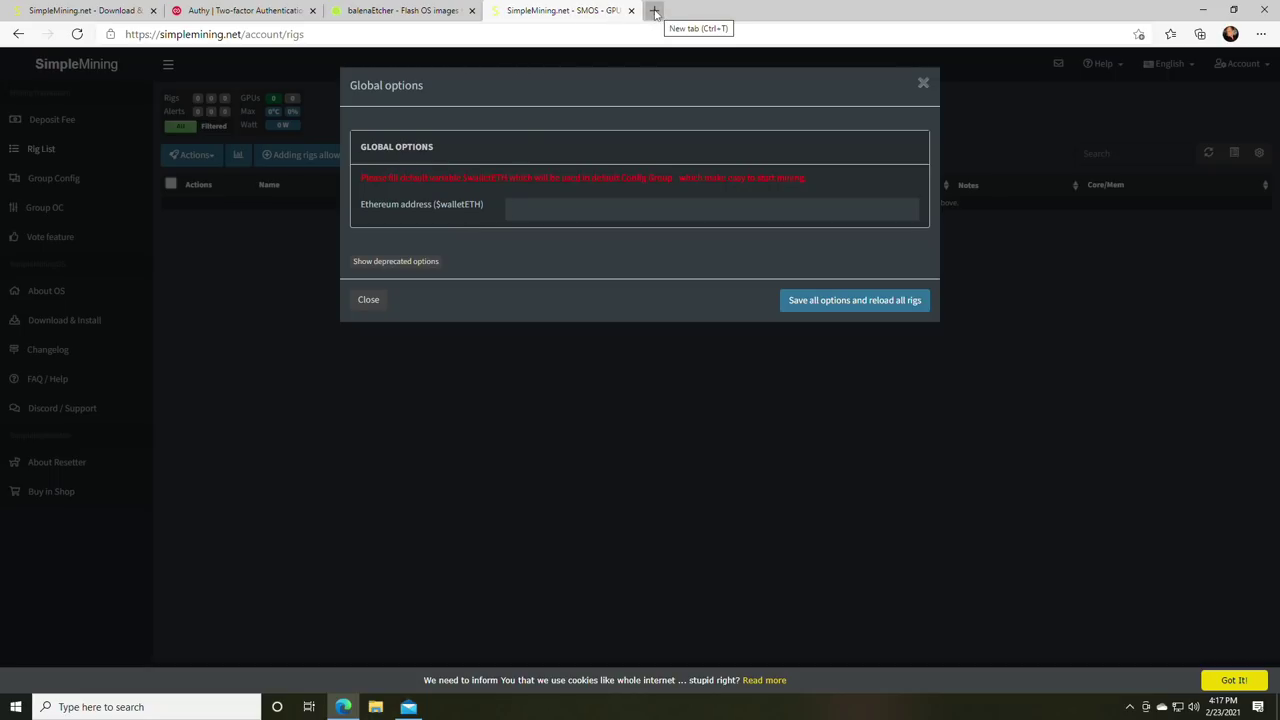
- Launch the Brave browser from Start search
{"action": "left_click", "coordinate": [655, 12]}
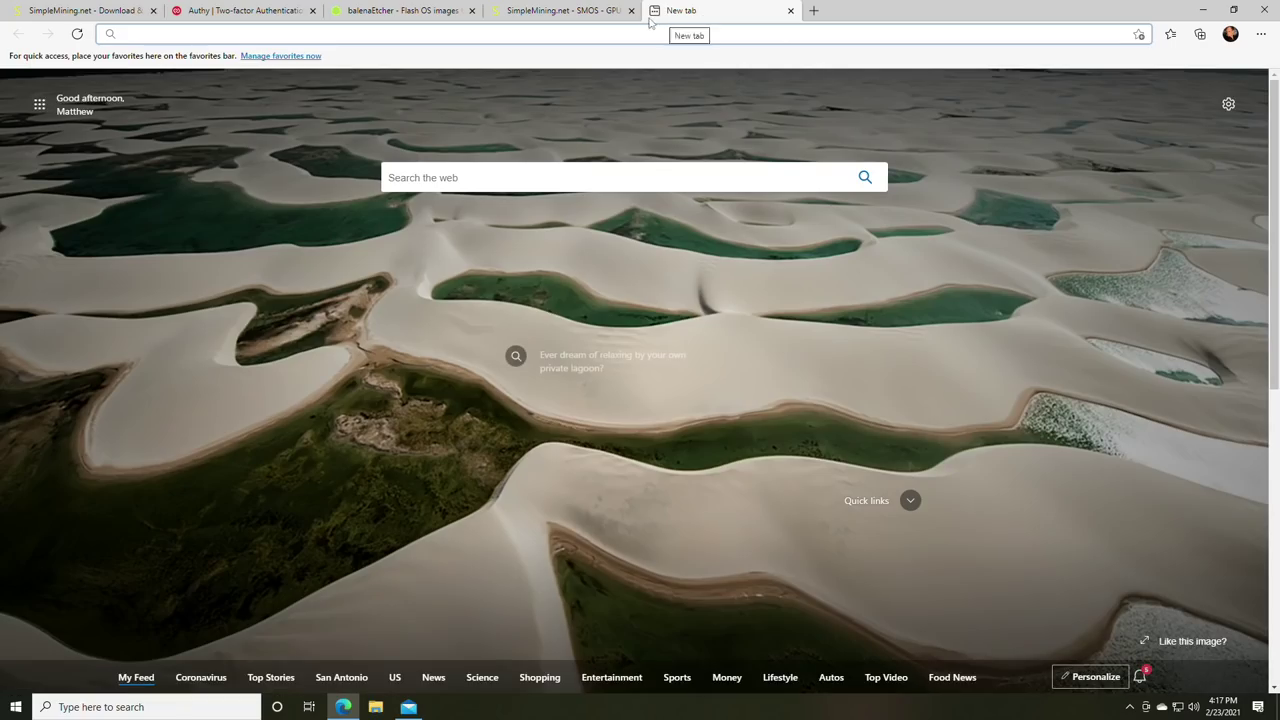
{"action": "left_click", "coordinate": [789, 11]}
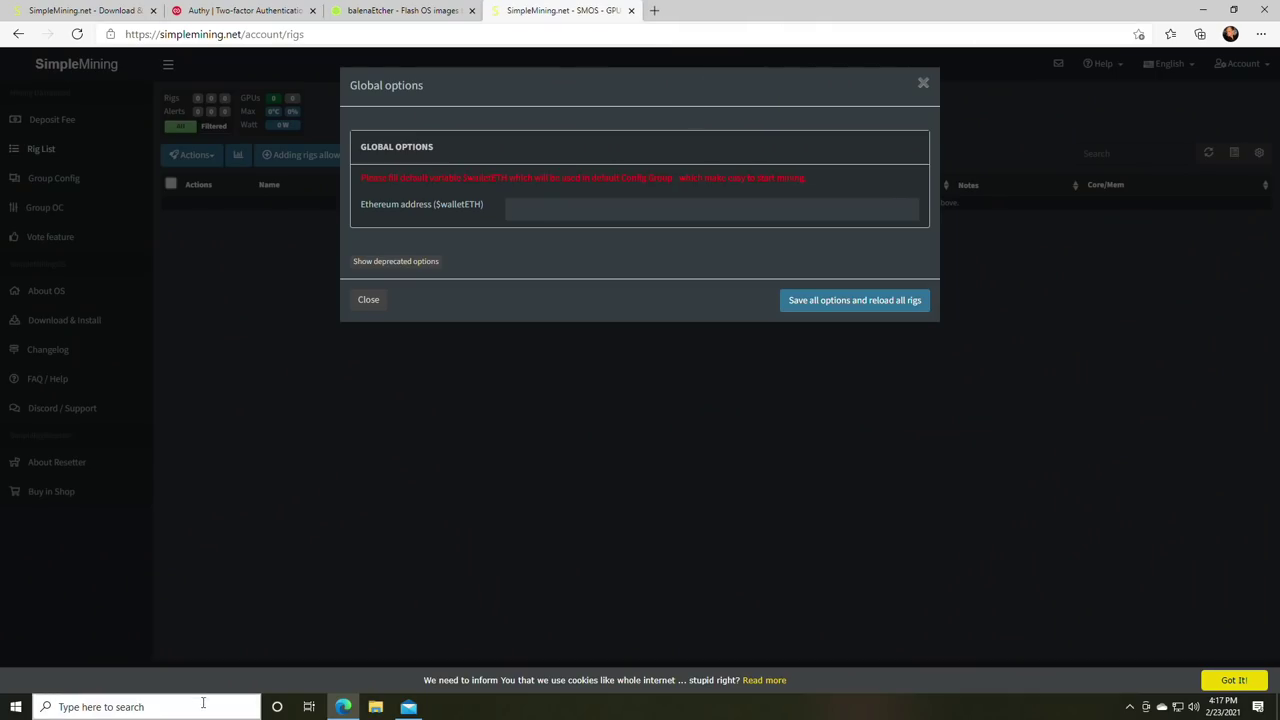
{"action": "left_click", "coordinate": [205, 705]}
{"action": "type", "text": "brave"}
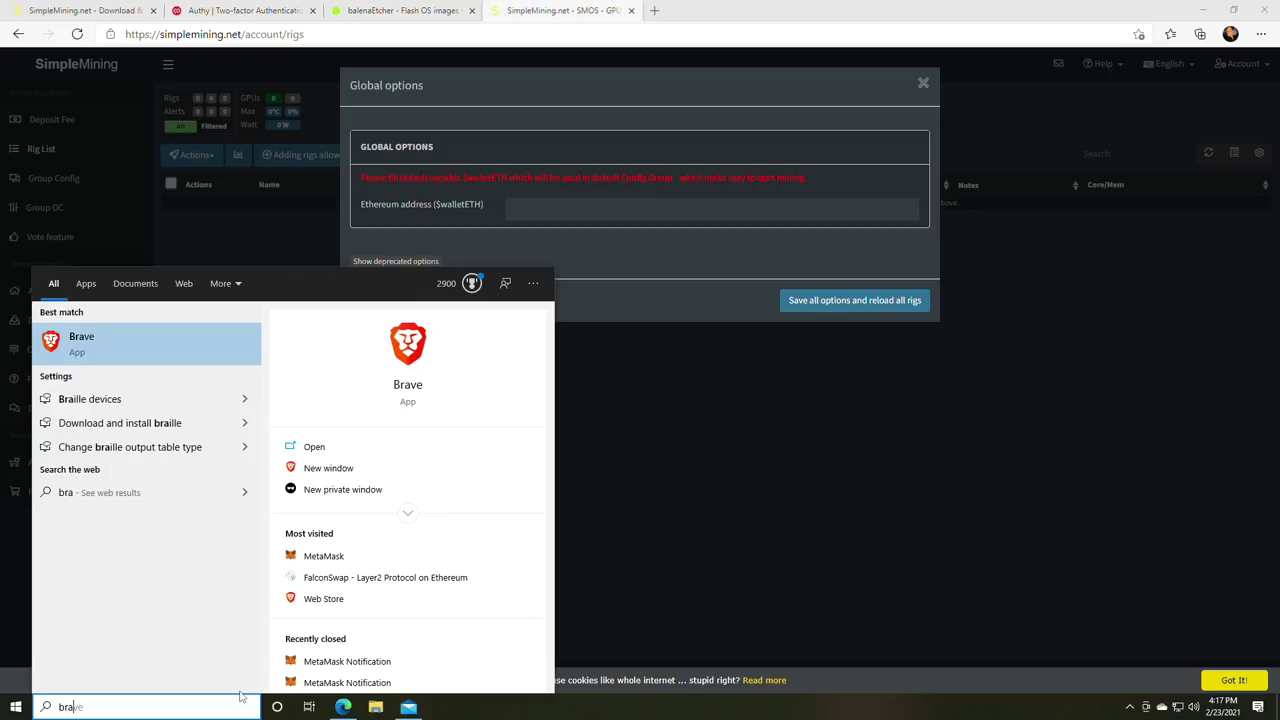
{"action": "key", "text": "Return"}
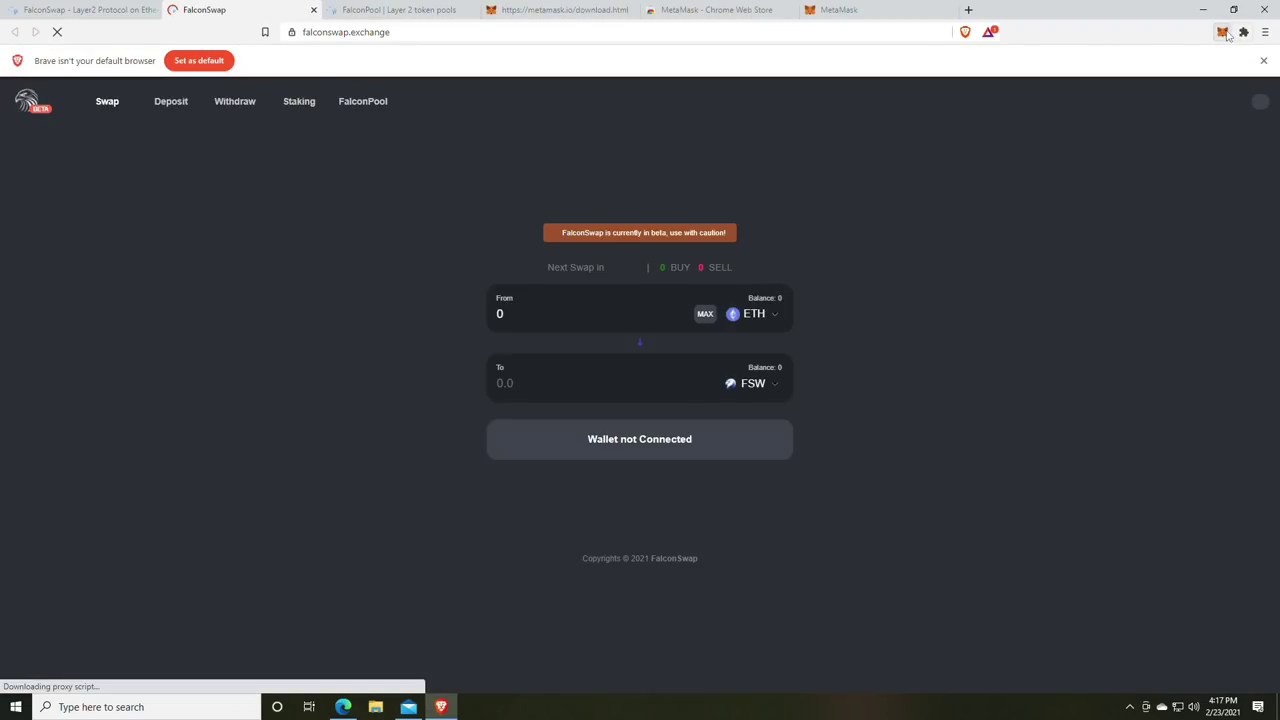
- Unlock MetaMask, copy the Account 1 Ethereum address, and close Brave
{"action": "left_click", "coordinate": [1222, 32]}
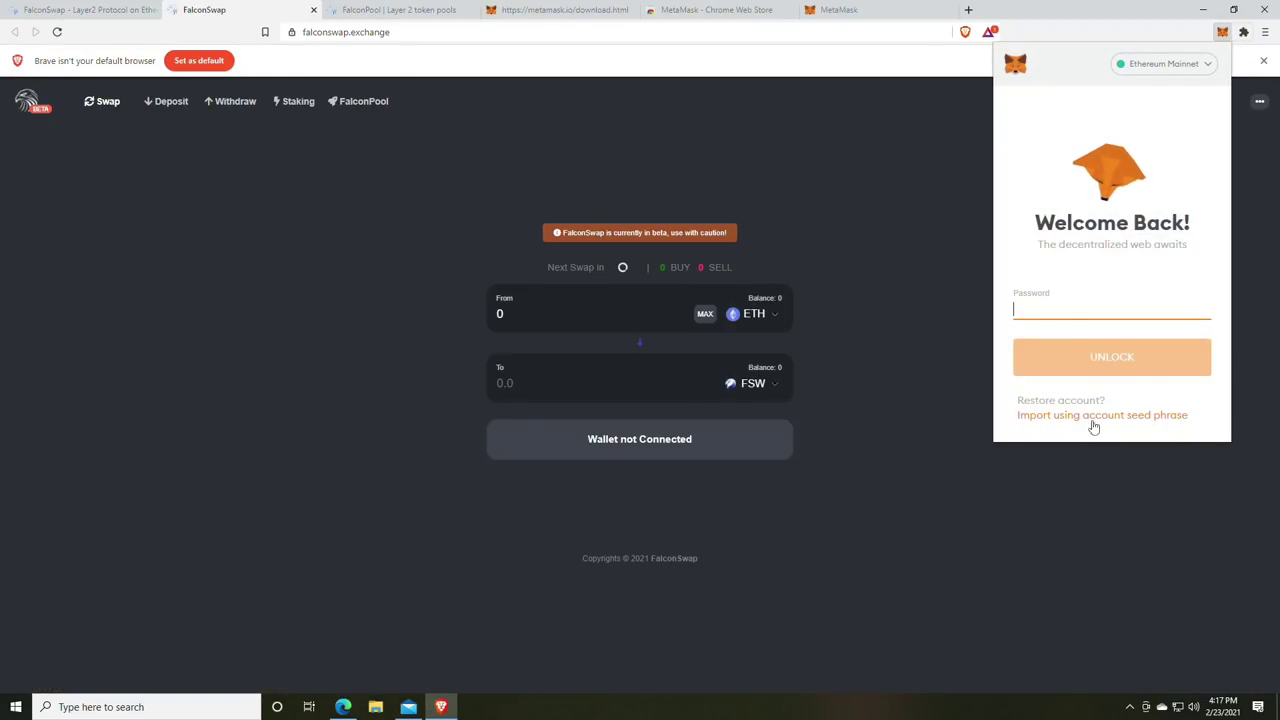
{"action": "left_click", "coordinate": [1075, 346]}
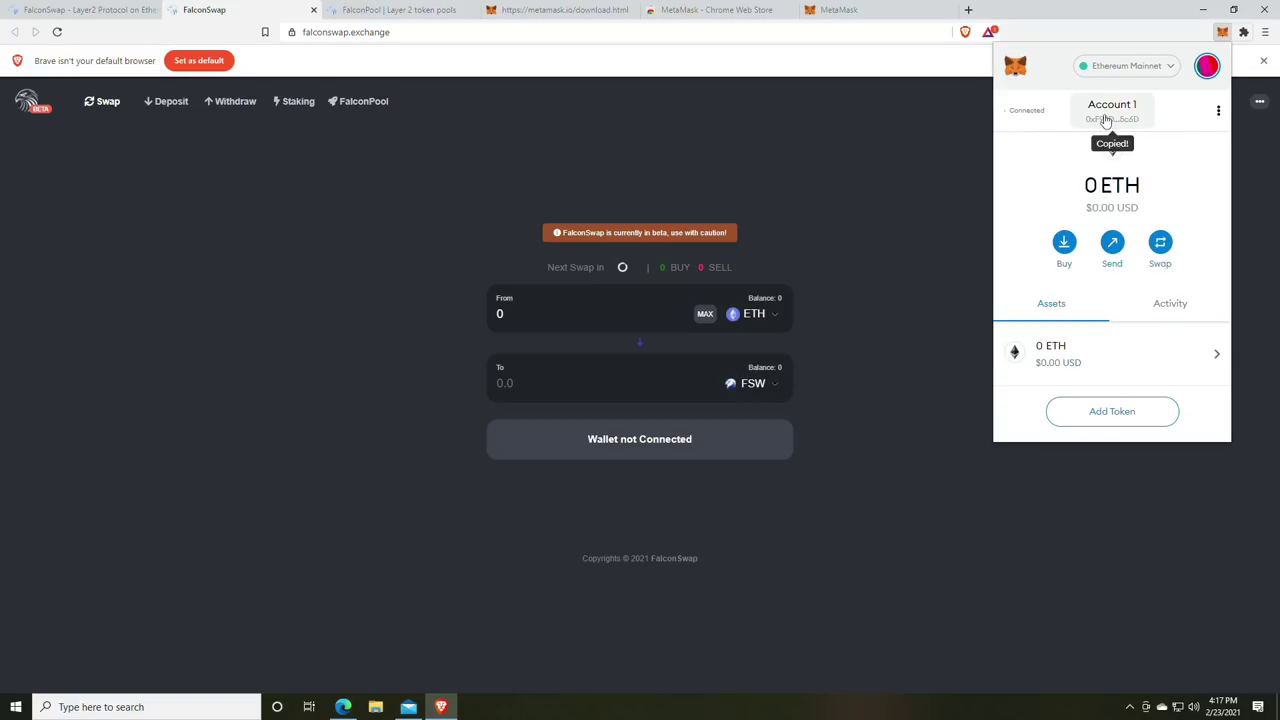
{"action": "left_click", "coordinate": [1160, 37]}
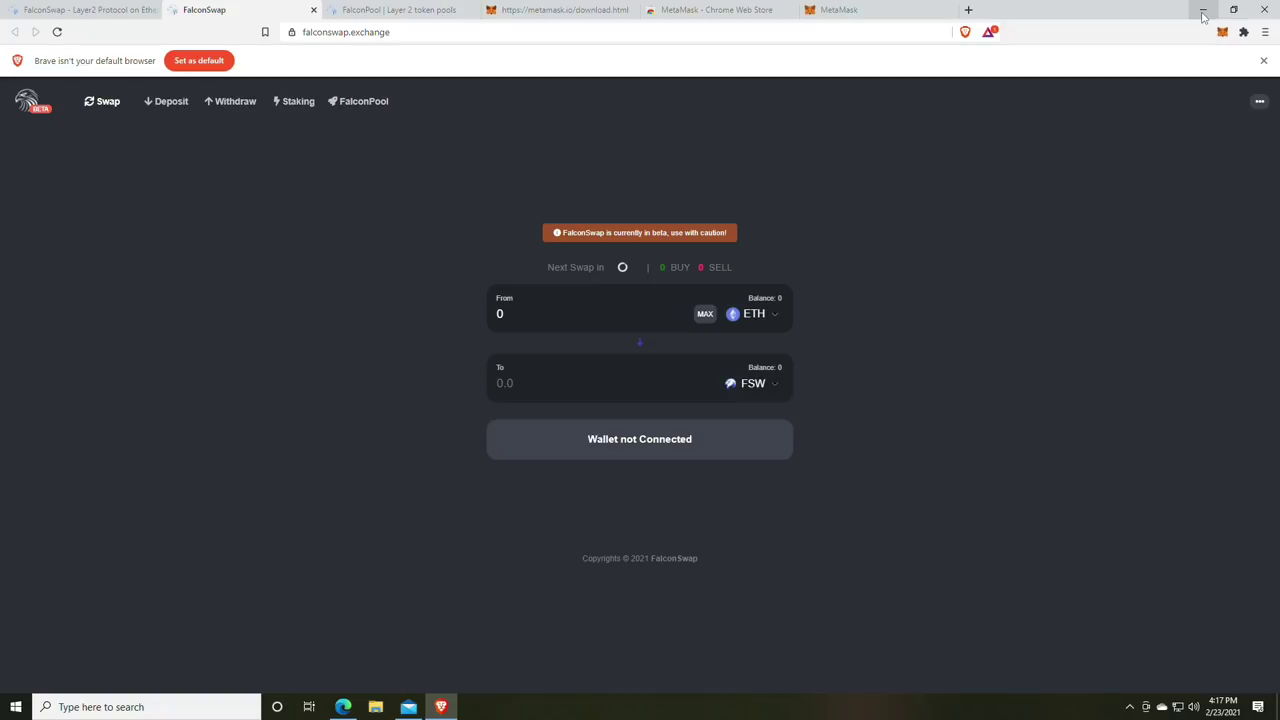
{"action": "left_click", "coordinate": [1266, 10]}
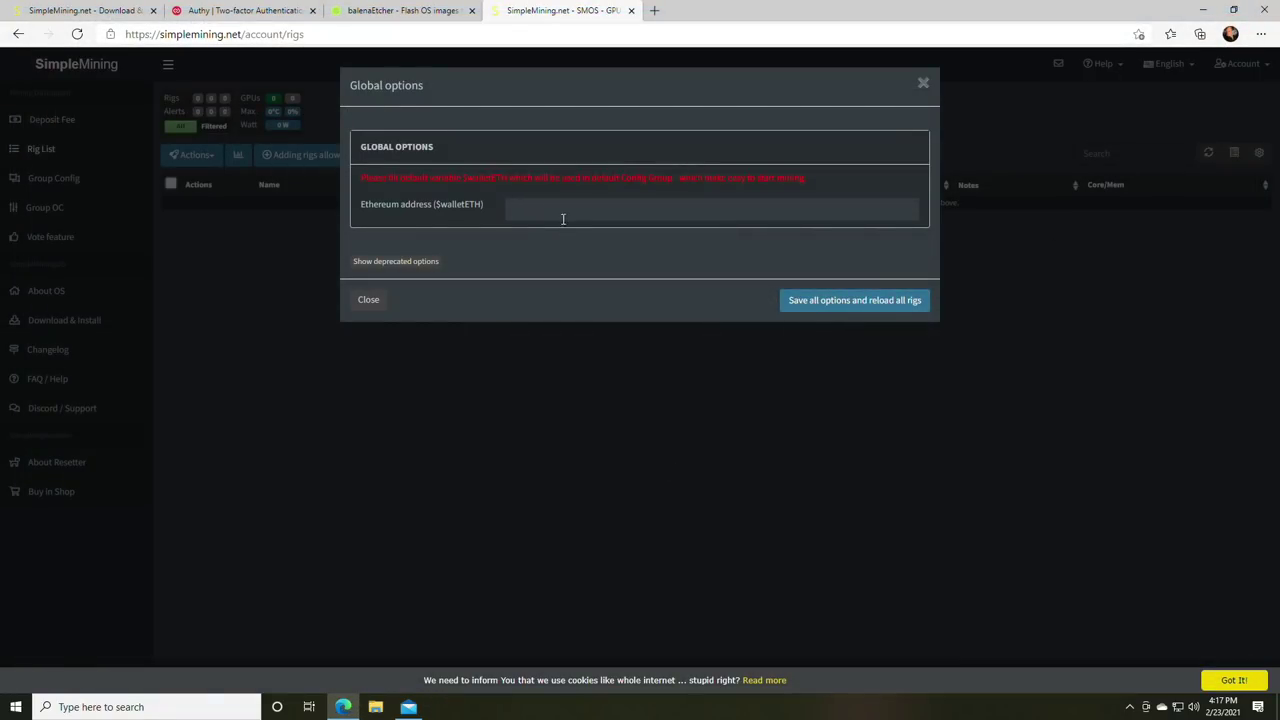
- Paste the Ethereum address into $walletETH and save all options, reloading all rigs
{"action": "type", "text": "0xF93DD8ecC3326A931a6eBDB1f81302aC0AFF5c6D"}
{"action": "left_click", "coordinate": [833, 303]}
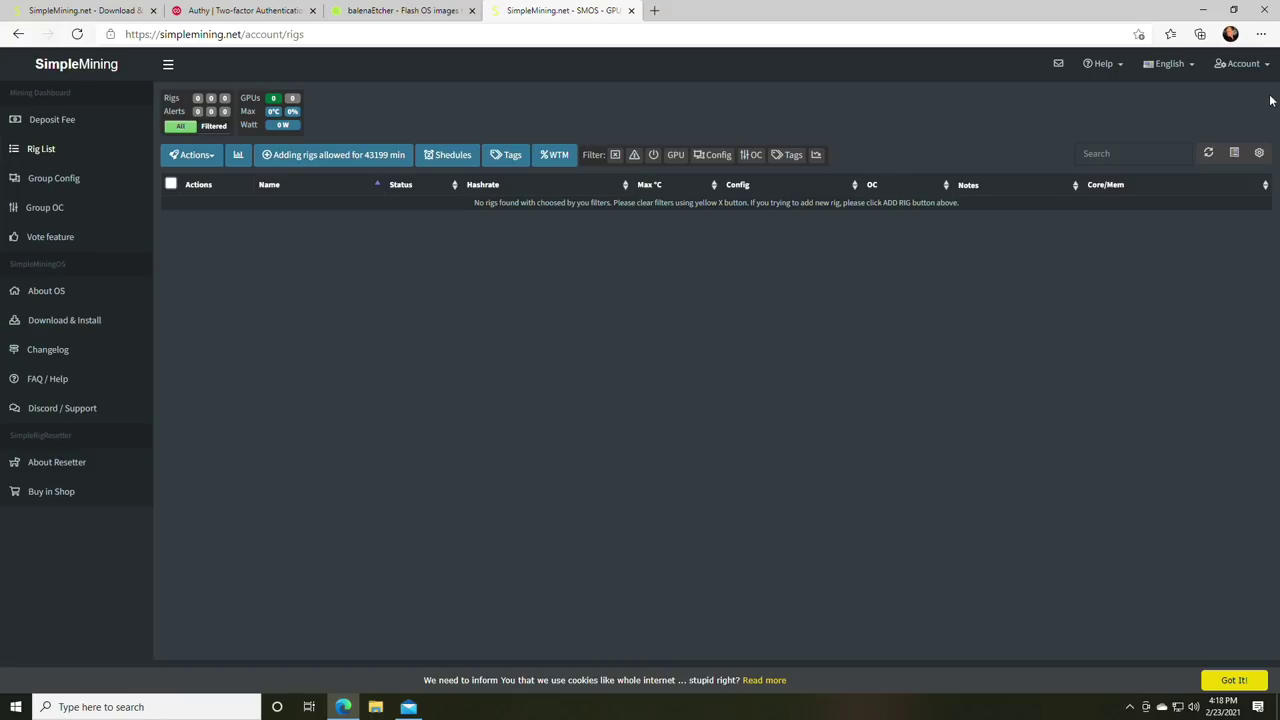
{"action": "left_click", "coordinate": [1250, 64]}
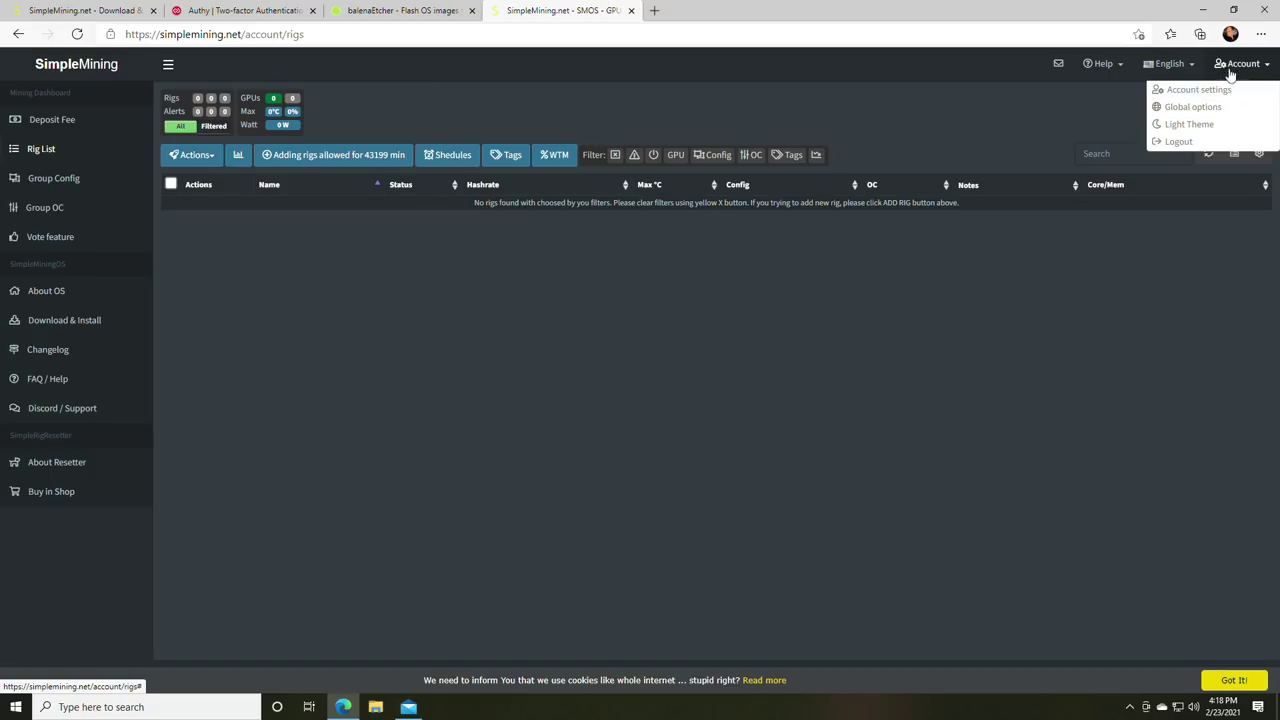
- Check the account's password and 2FA settings, then switch to the Authy website
{"action": "left_click", "coordinate": [1226, 89]}
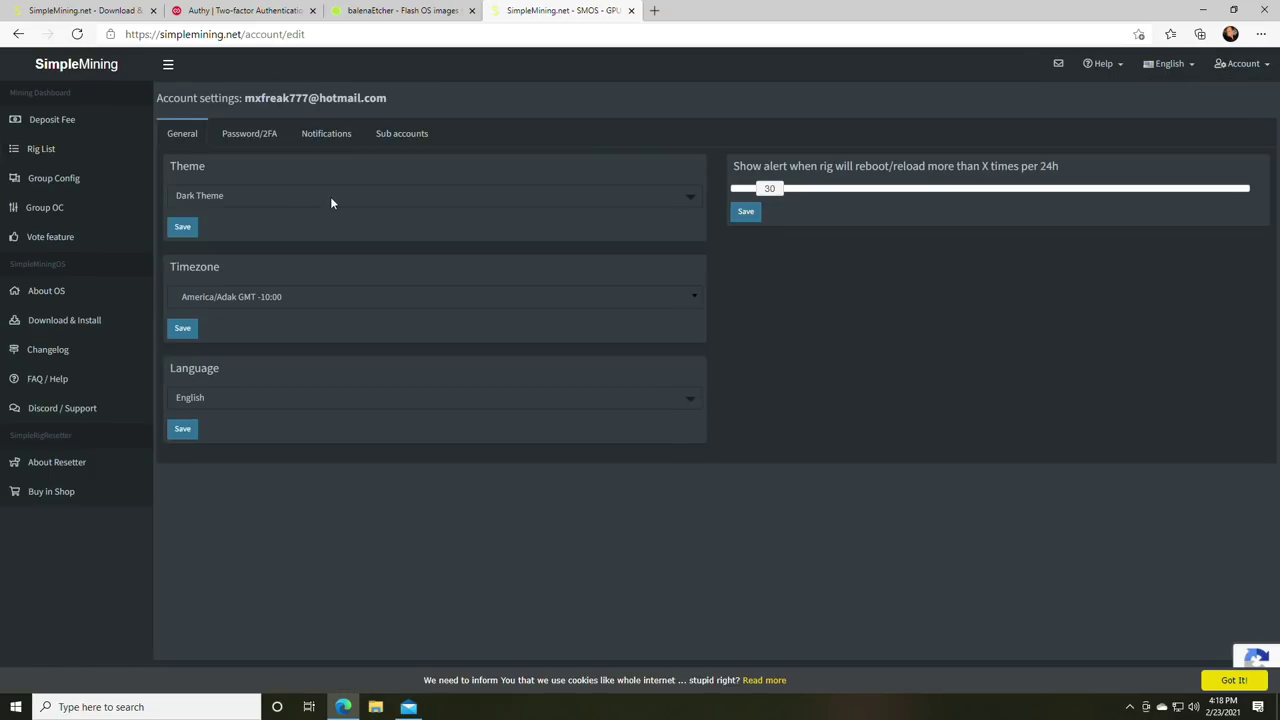
{"action": "left_click", "coordinate": [245, 135]}
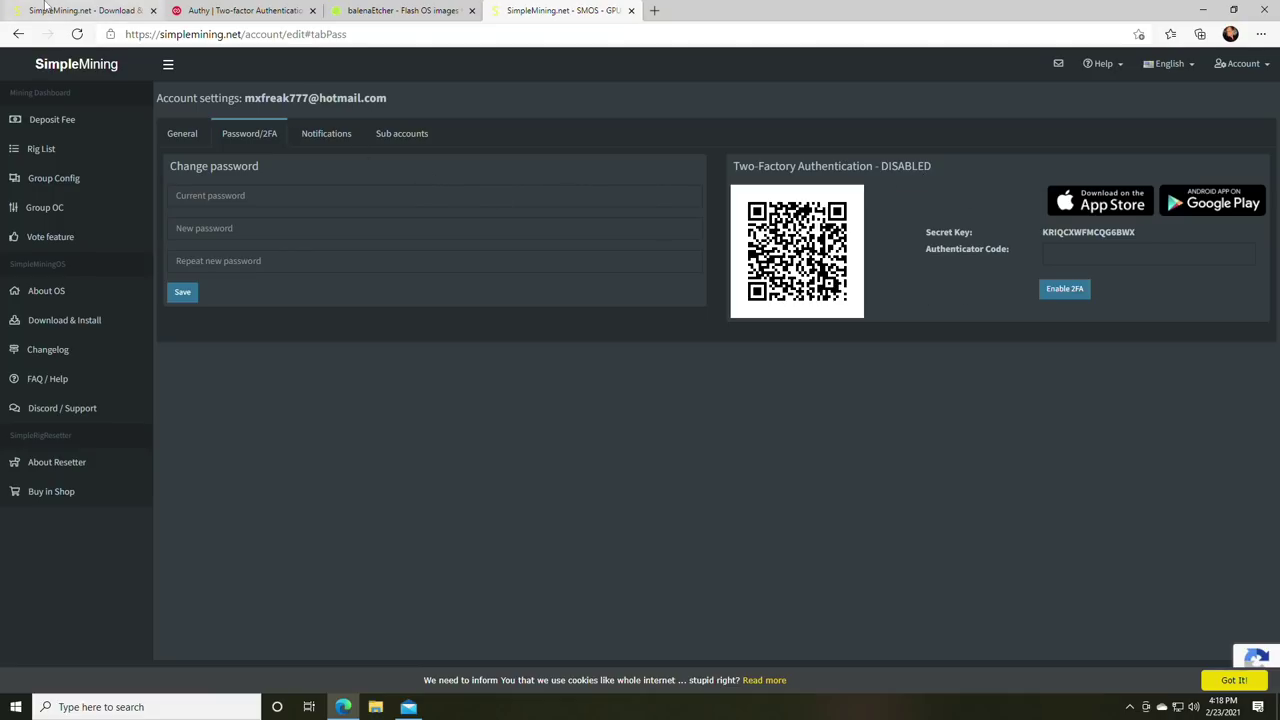
{"action": "left_click", "coordinate": [240, 10]}
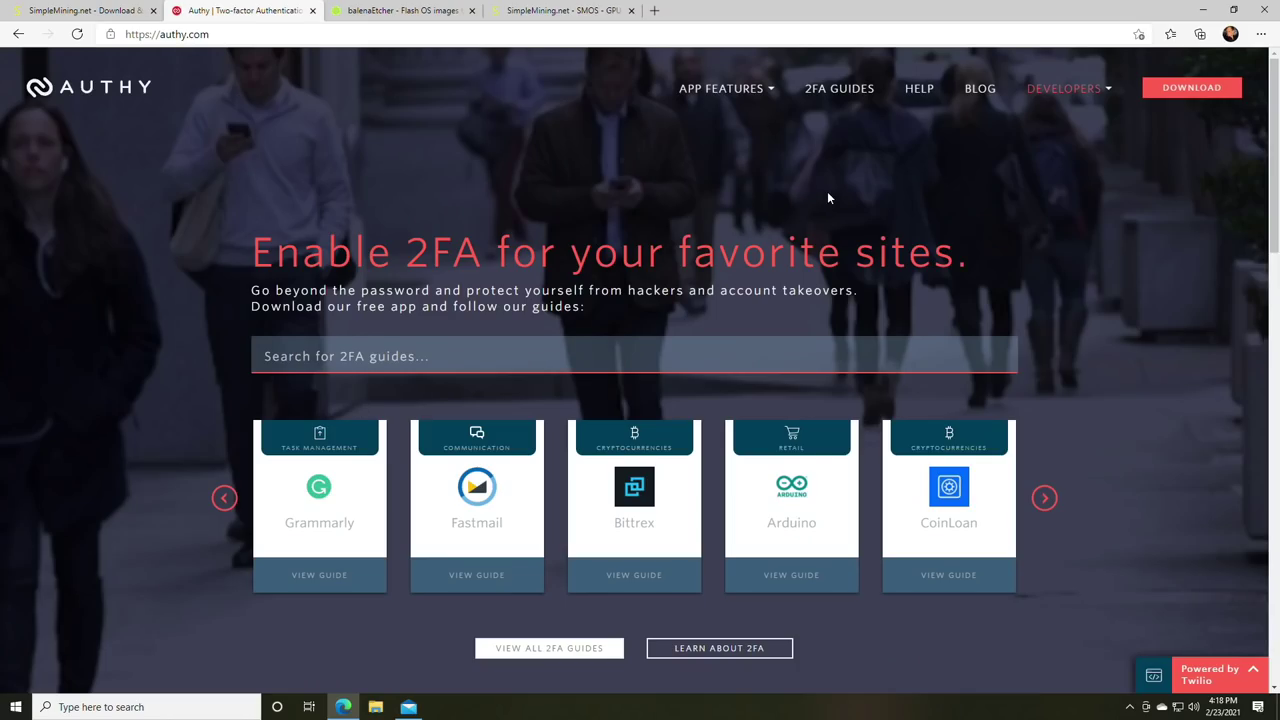
- Download the Windows 64bit Authy desktop installer and run it
{"action": "left_click", "coordinate": [1174, 98]}
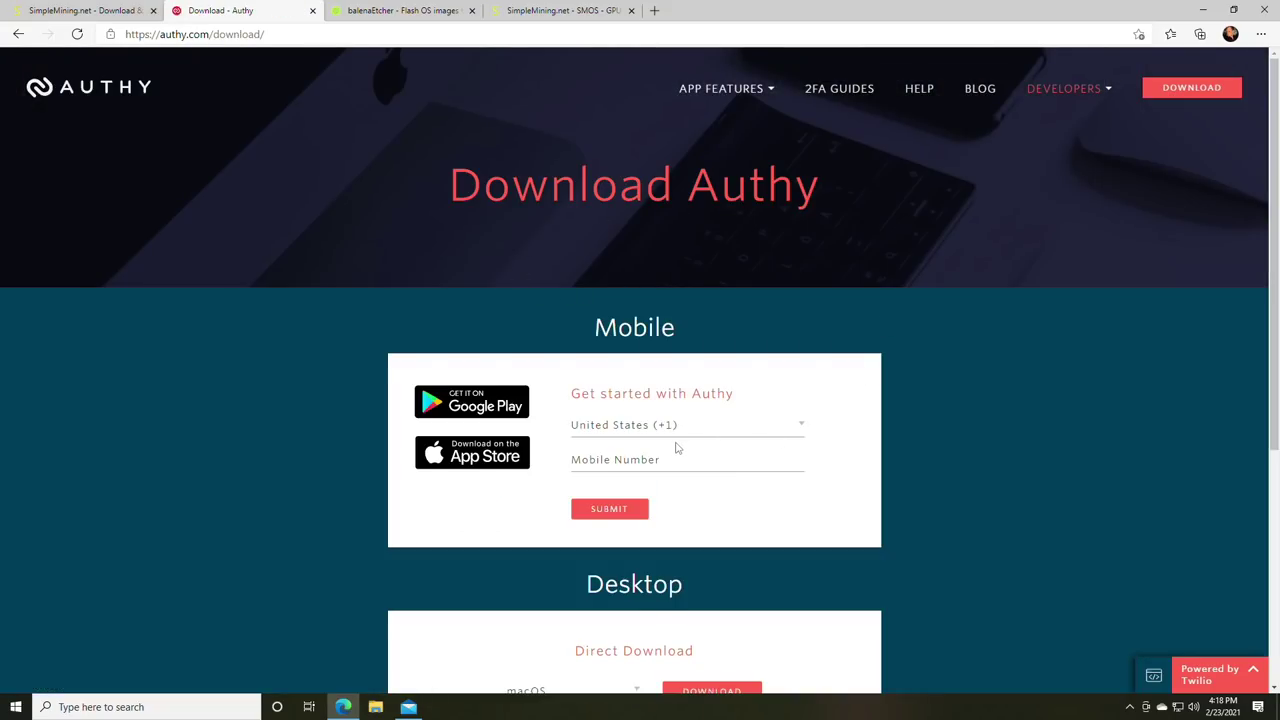
{"action": "scroll", "coordinate": [675, 448], "scroll_direction": "down", "scroll_amount": 2}
{"action": "left_click", "coordinate": [615, 500]}
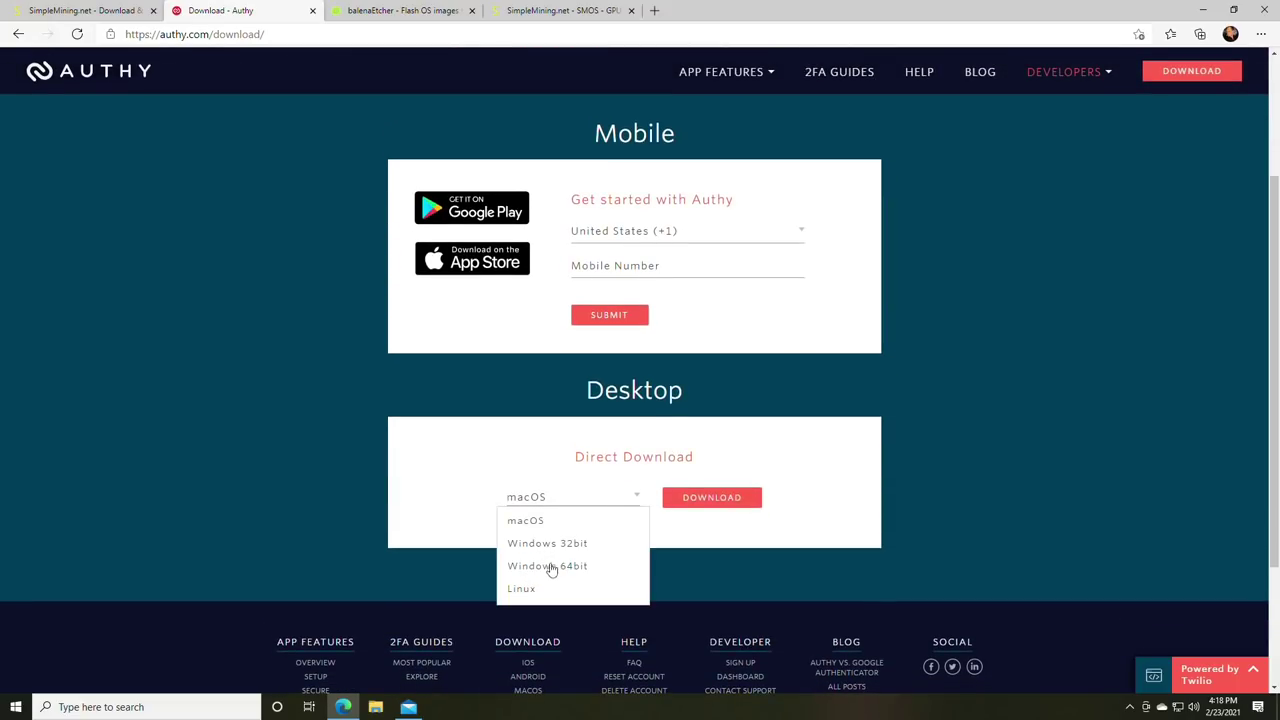
{"action": "left_click", "coordinate": [550, 566]}
{"action": "left_click", "coordinate": [720, 497]}
{"action": "left_click", "coordinate": [48, 684]}
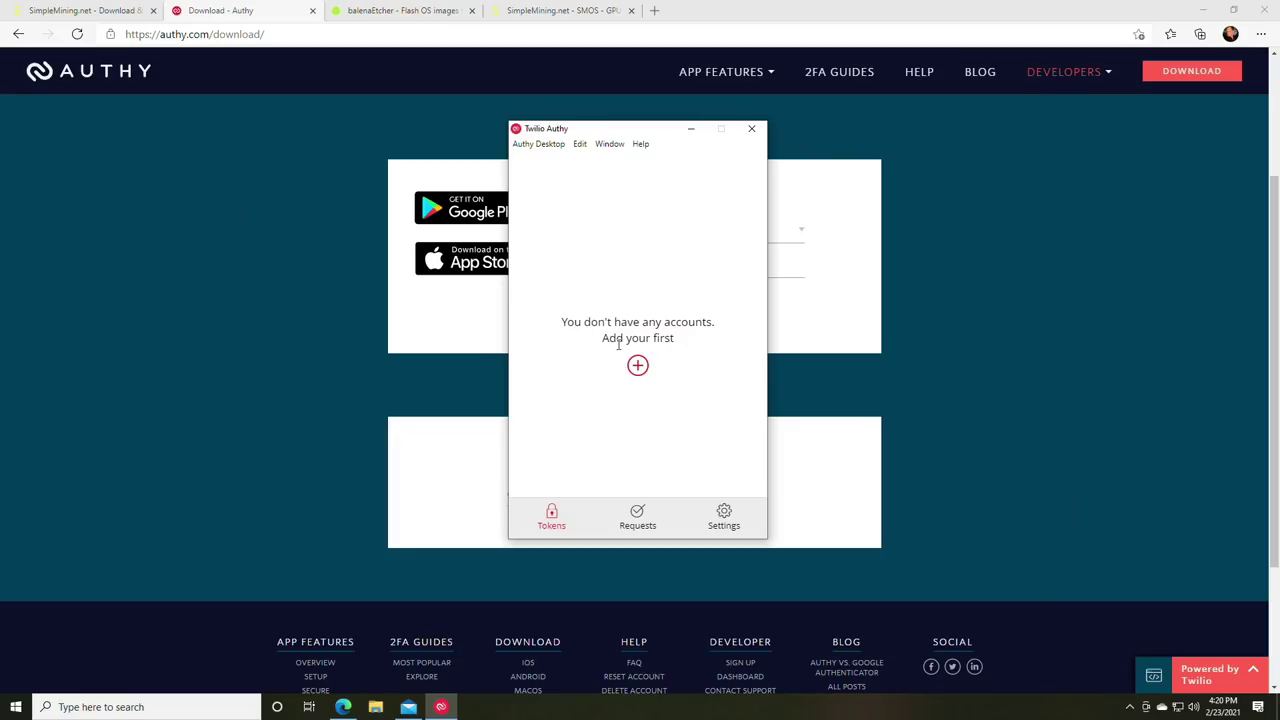
- Close the Authy website and tile the SimpleMining settings right, Authy app left
{"action": "left_click_drag", "start_coordinate": [603, 137], "coordinate": [343, 134]}
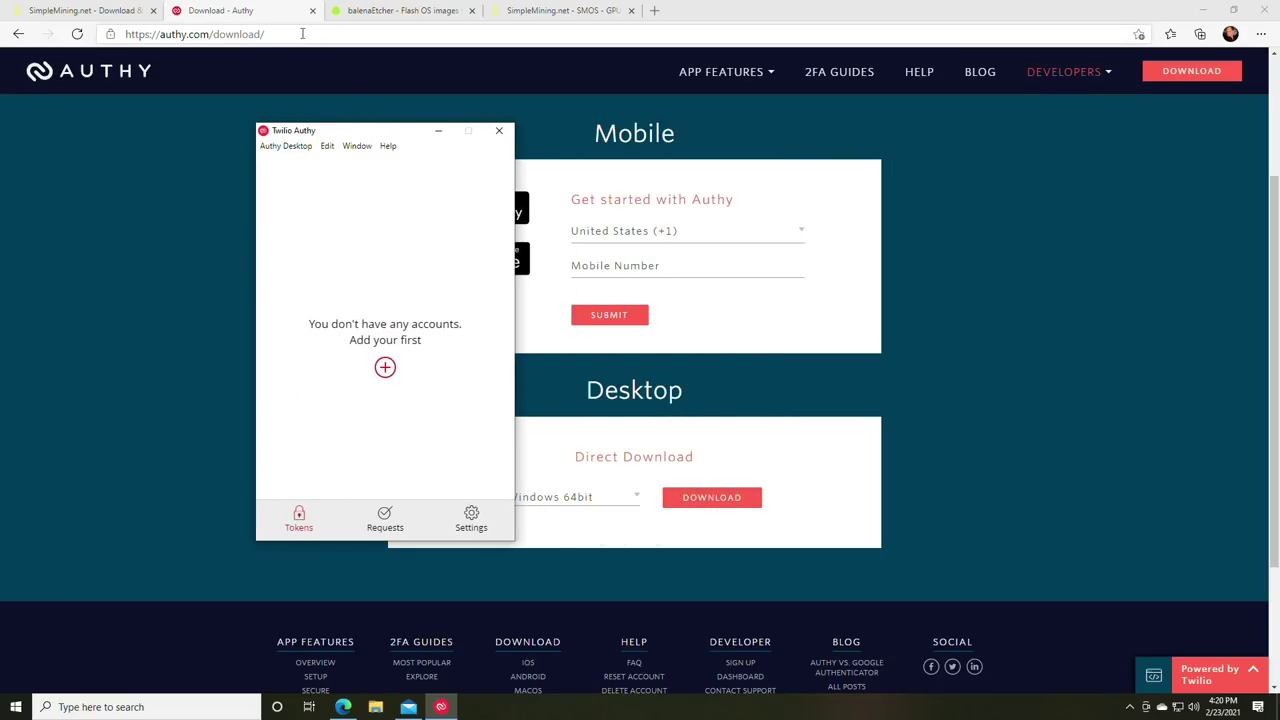
{"action": "left_click", "coordinate": [313, 14]}
{"action": "left_click", "coordinate": [313, 14]}
{"action": "left_click", "coordinate": [137, 10]}
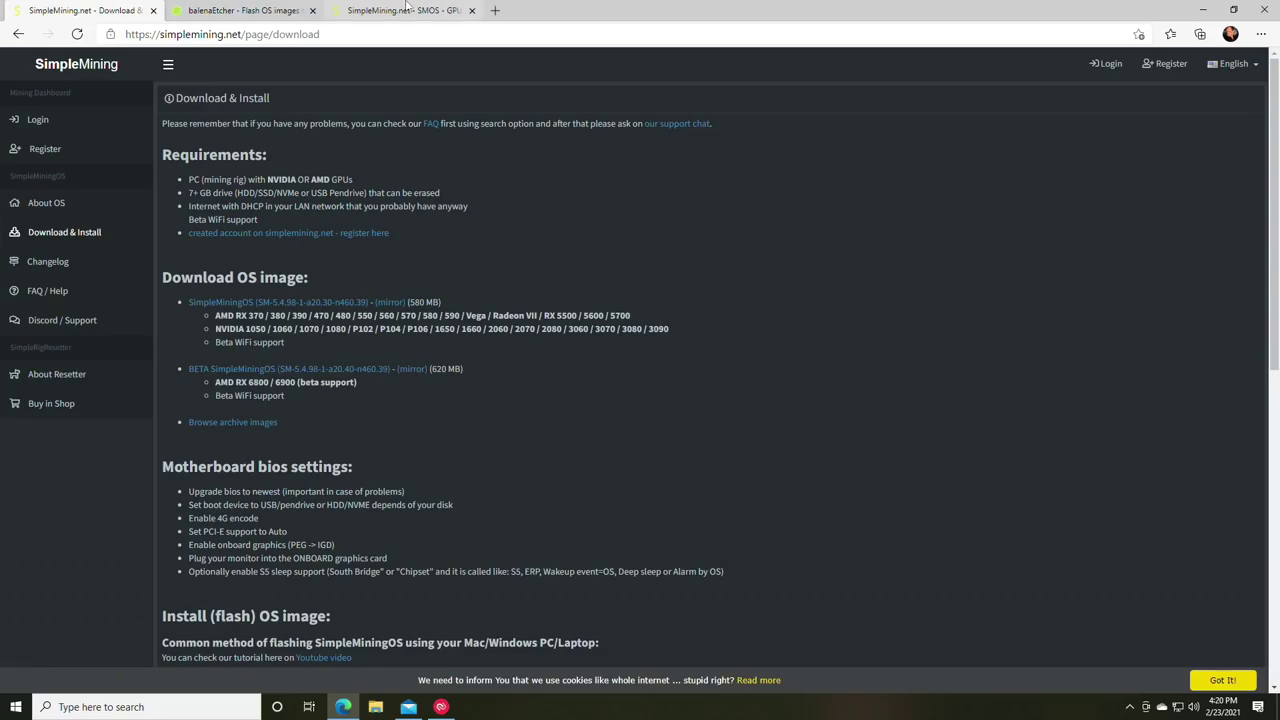
{"action": "left_click", "coordinate": [410, 10]}
{"action": "left_click_drag", "start_coordinate": [669, 6], "coordinate": [1279, 300]}
{"action": "left_click", "coordinate": [325, 118]}
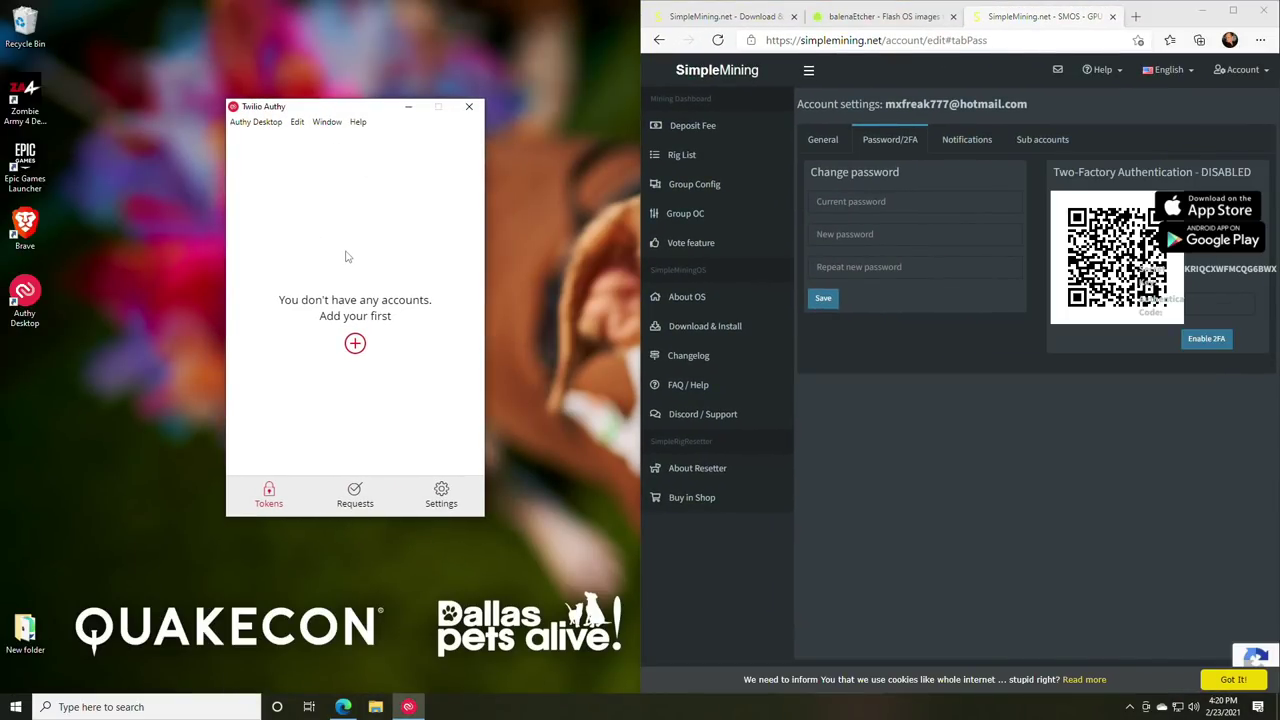
- Create a new Authy account from the pasted SimpleMining secret key
{"action": "left_click", "coordinate": [355, 343]}
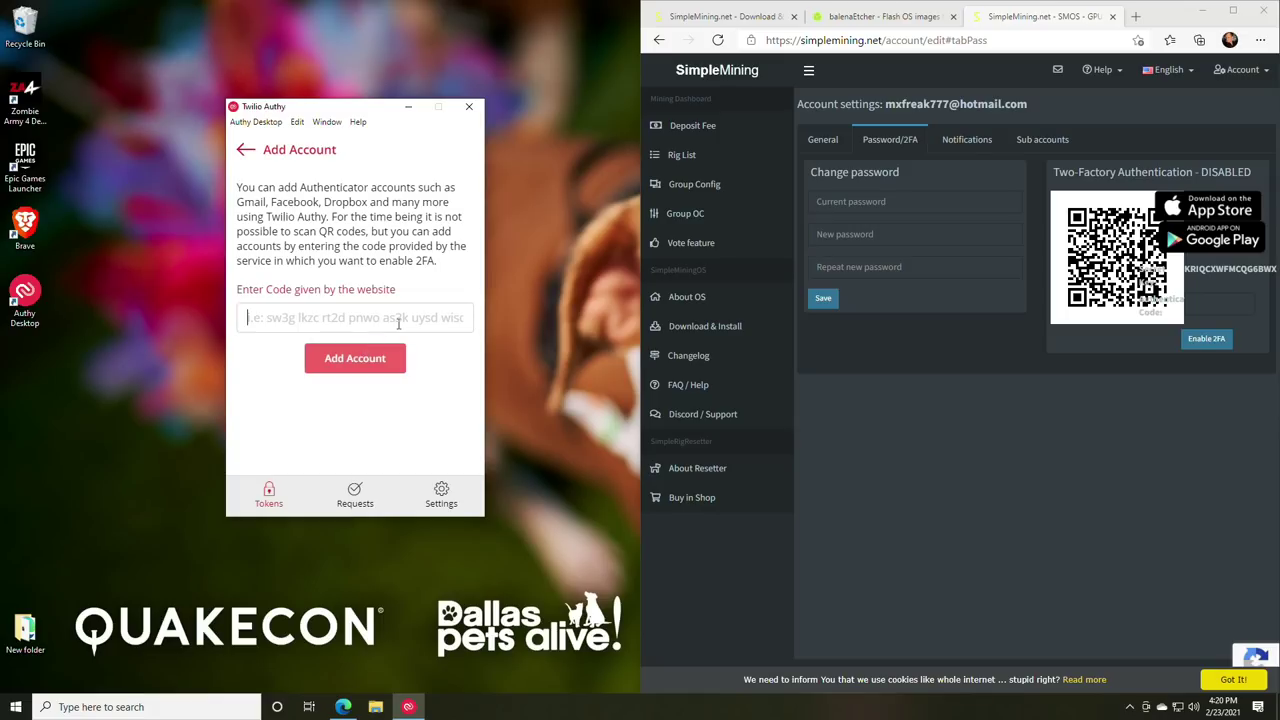
{"action": "left_click", "coordinate": [1233, 12]}
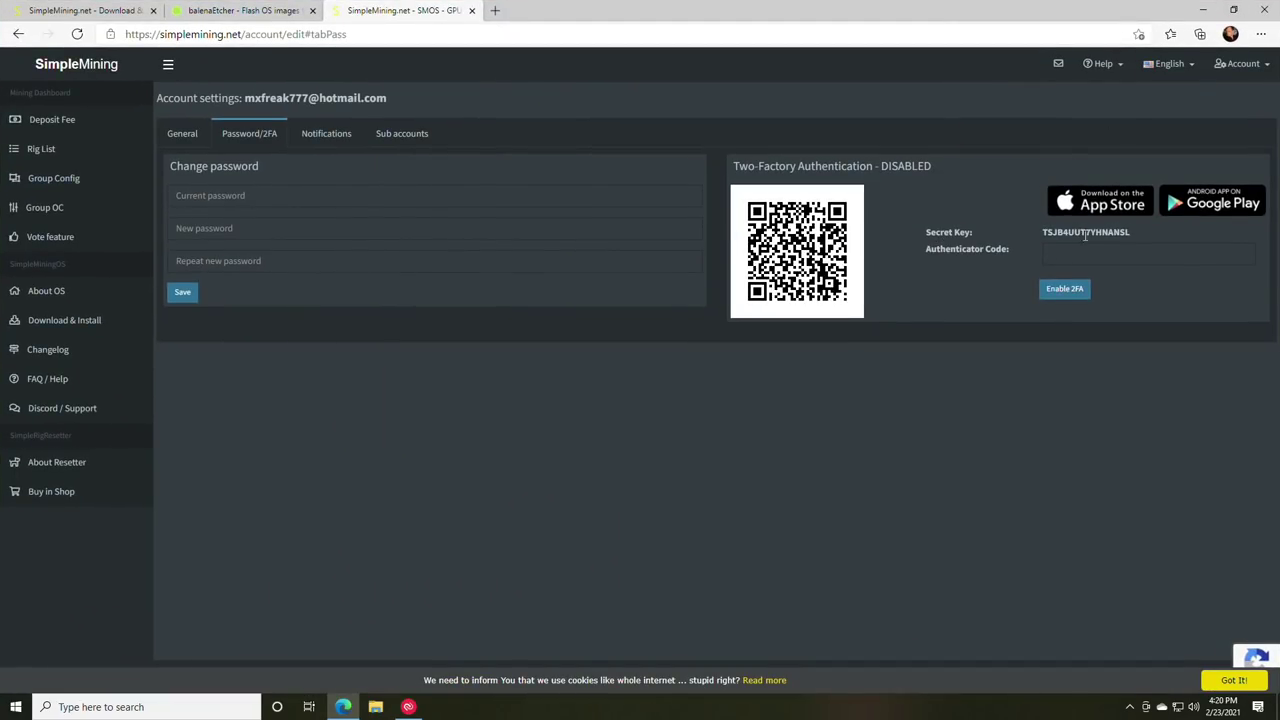
{"action": "left_click_drag", "start_coordinate": [1139, 231], "coordinate": [1045, 232]}
{"action": "key", "text": "ctrl+c"}
{"action": "left_click", "coordinate": [408, 706]}
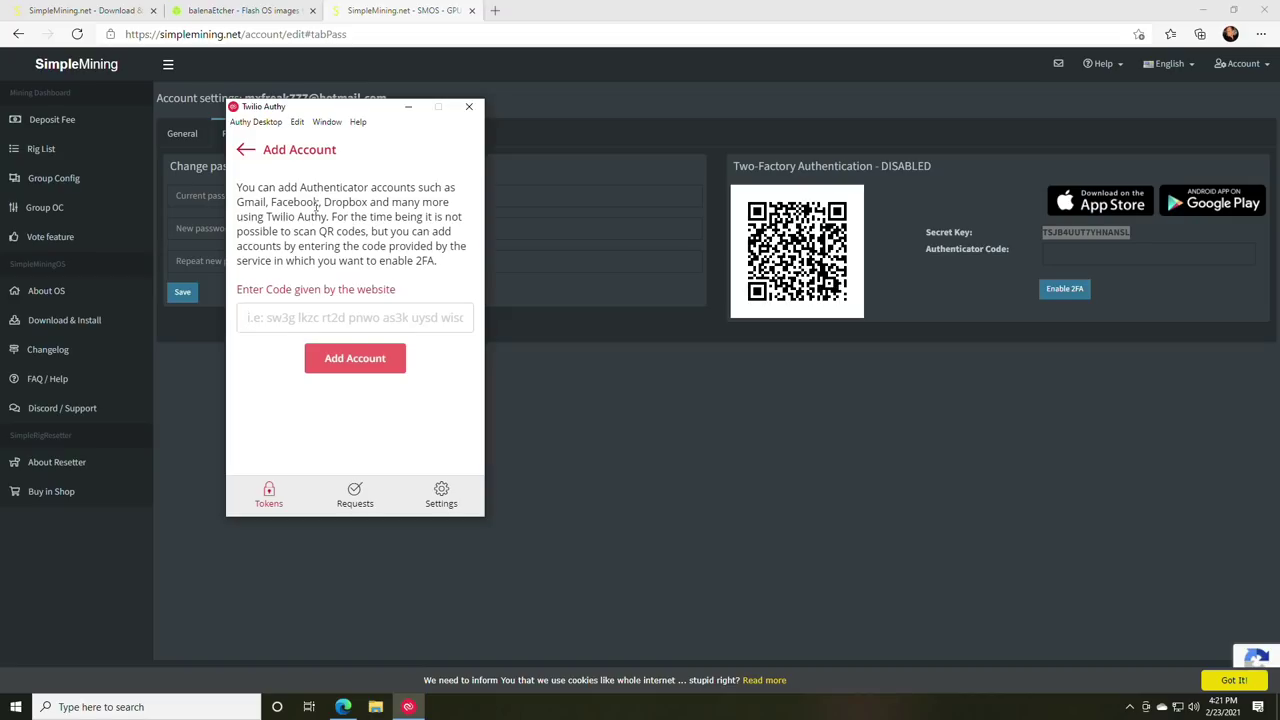
{"action": "key", "text": "ctrl+v"}
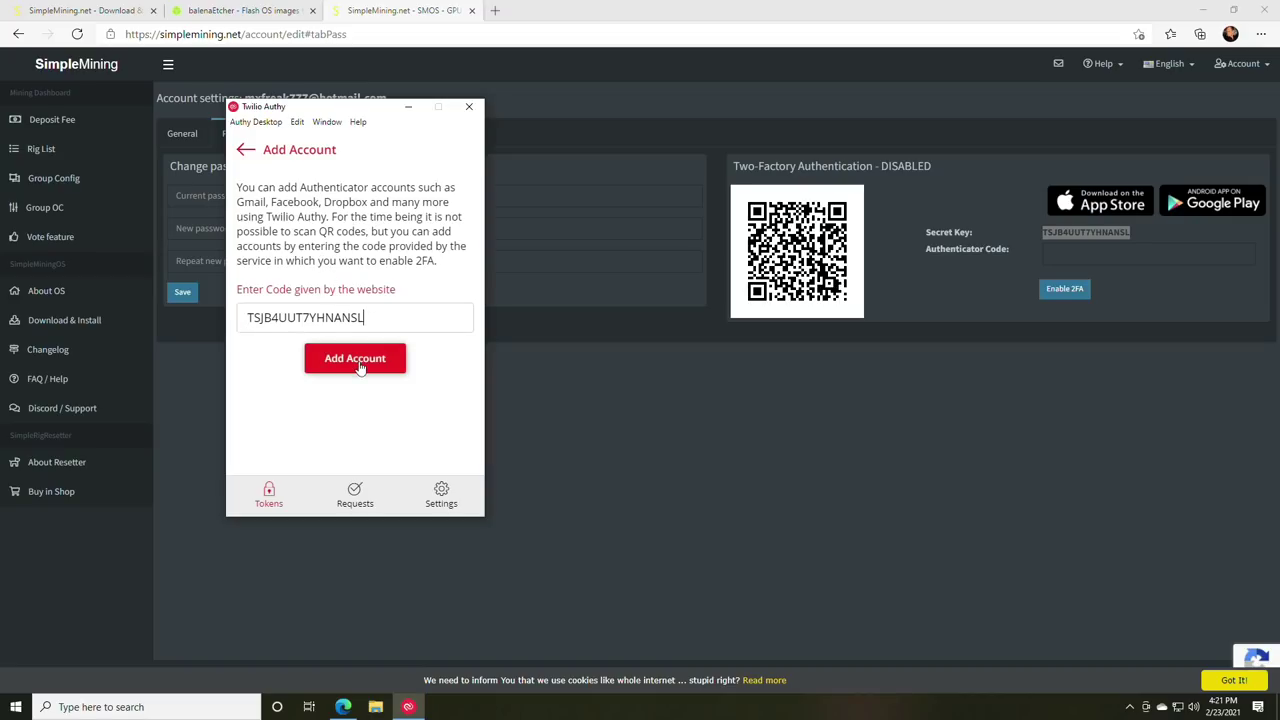
{"action": "left_click", "coordinate": [355, 360]}
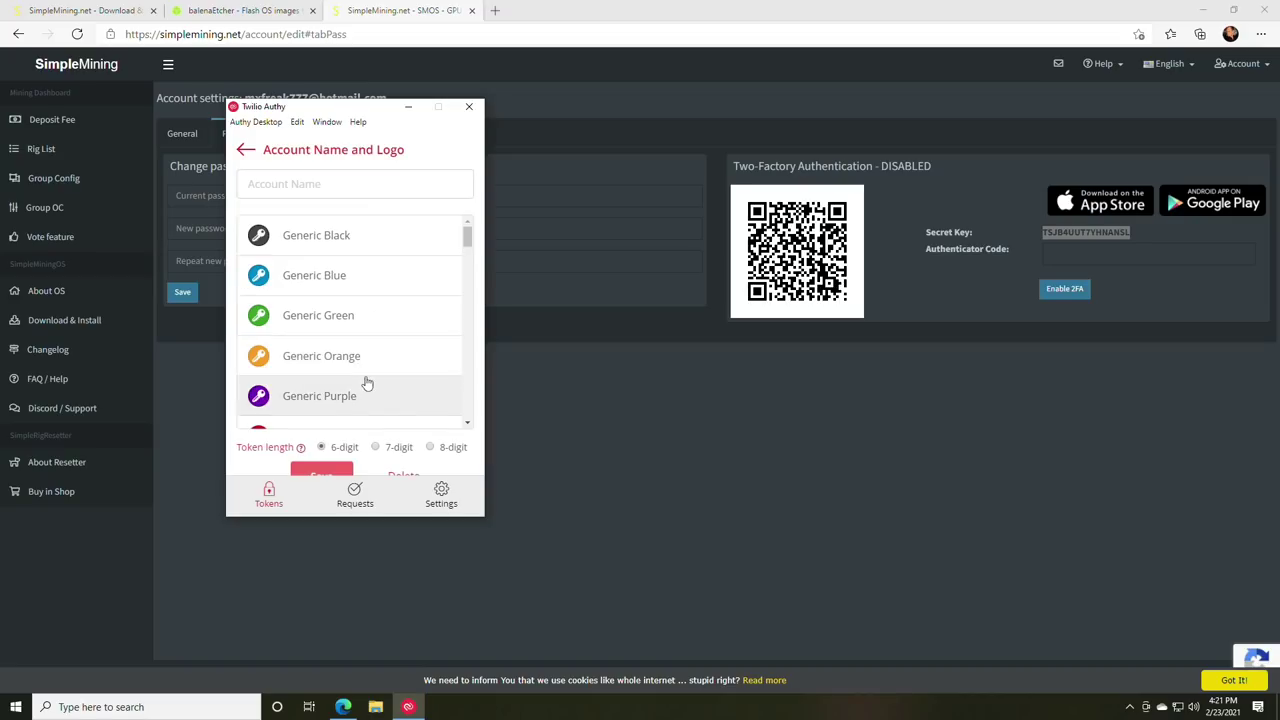
- Give the new token the Generic Black logo and the name simpleos, and save it
{"action": "left_click", "coordinate": [307, 241]}
{"action": "left_click", "coordinate": [297, 164]}
{"action": "type", "text": "simpleos"}
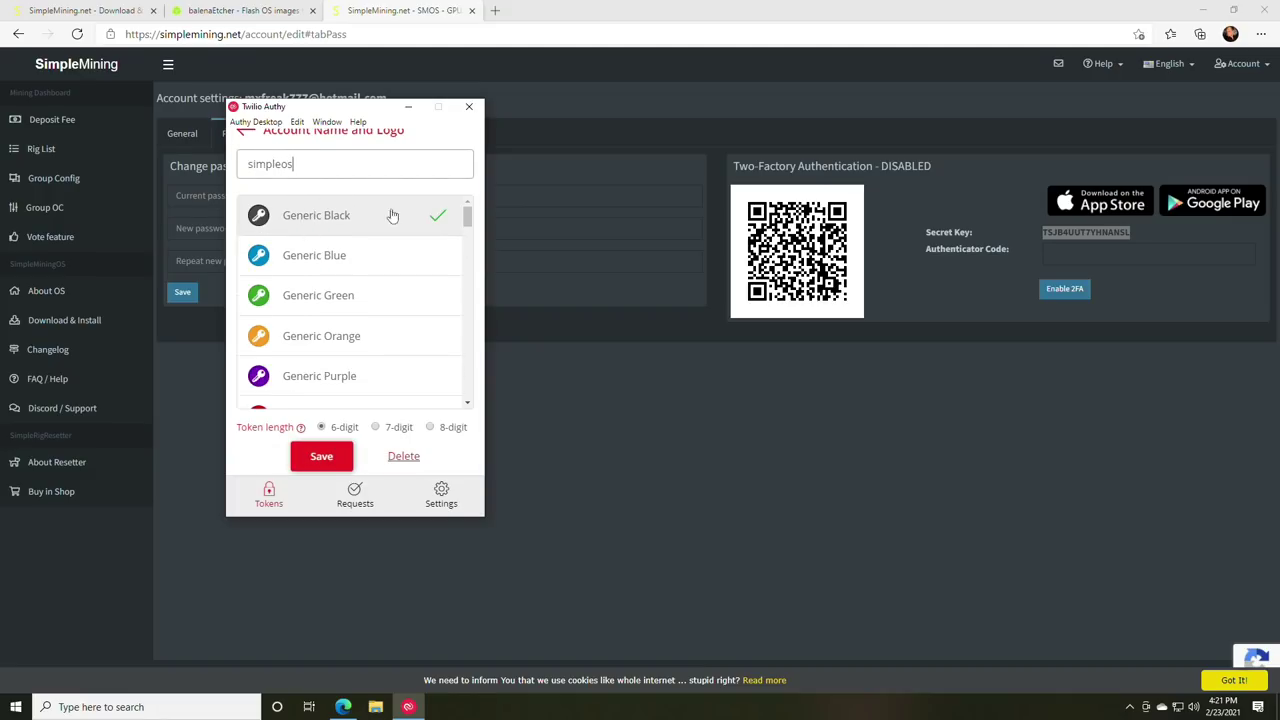
{"action": "left_click", "coordinate": [321, 456]}
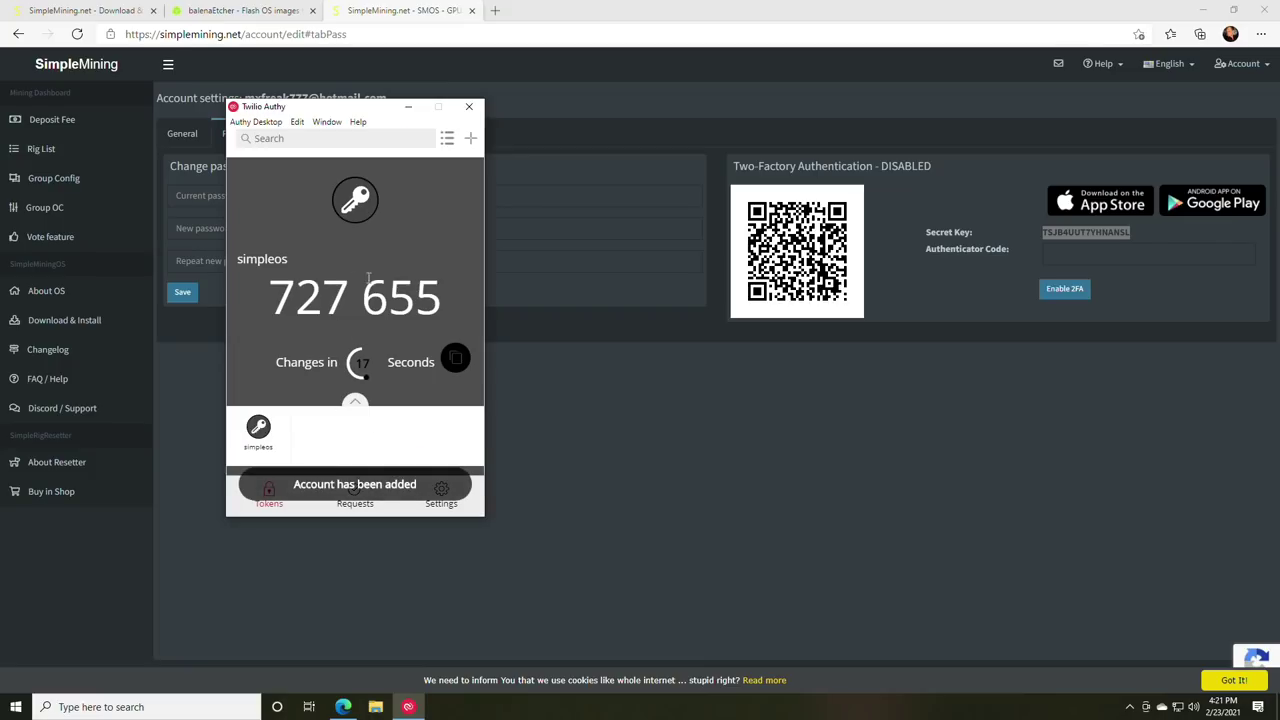
- Copy the current simpleos code into SimpleMining's Authenticator Code field
{"action": "left_click", "coordinate": [456, 362]}
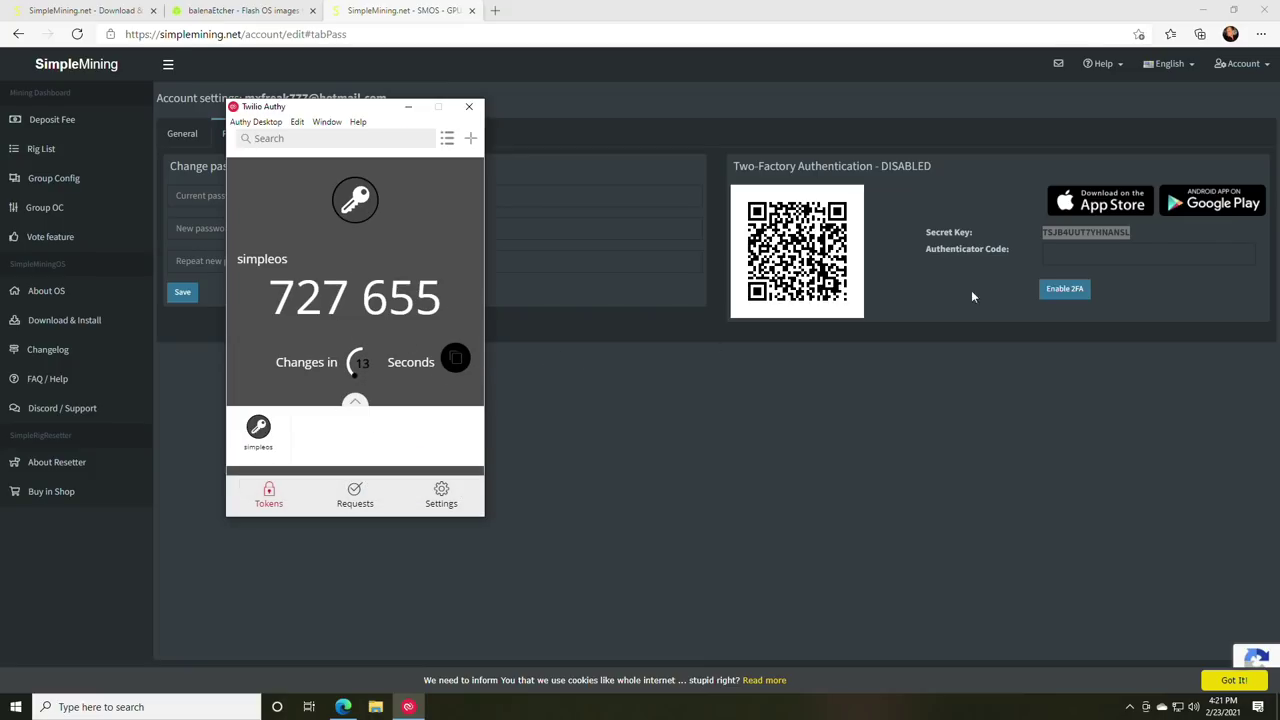
{"action": "left_click", "coordinate": [1095, 255]}
{"action": "key", "text": "ctrl+v"}
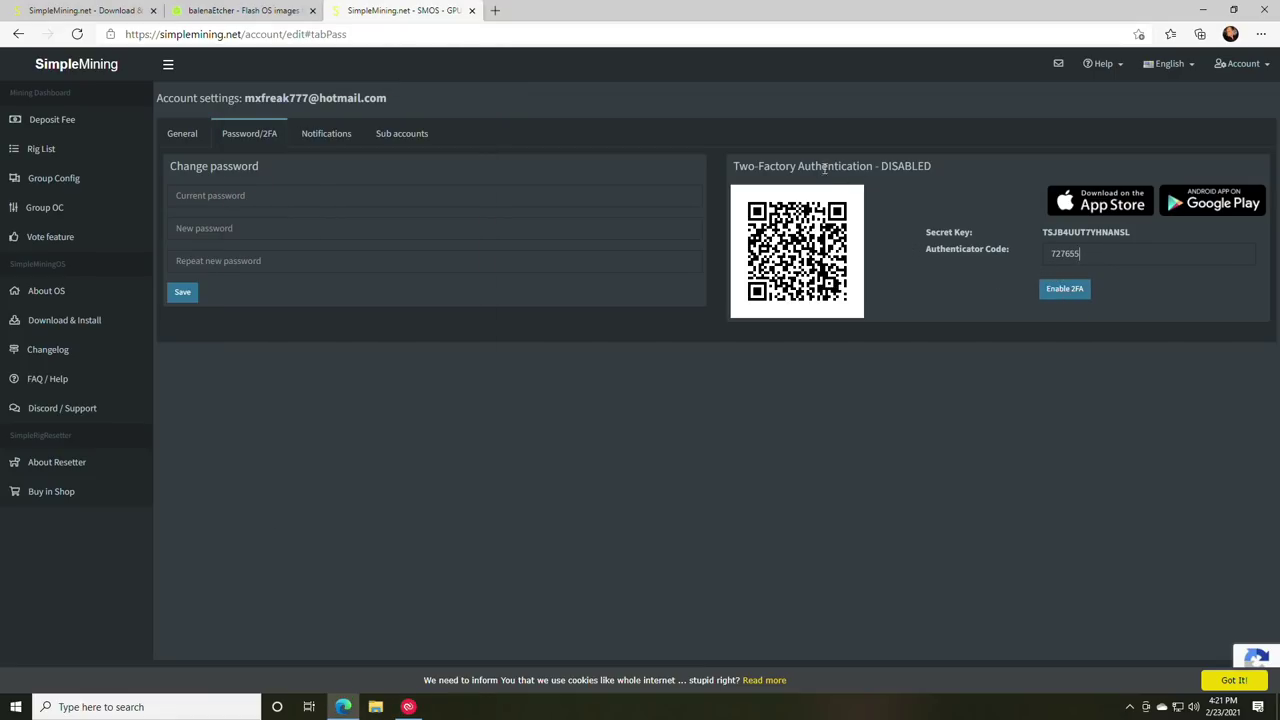
- Enable 2FA using the entered authenticator code
{"action": "left_click", "coordinate": [1064, 289]}
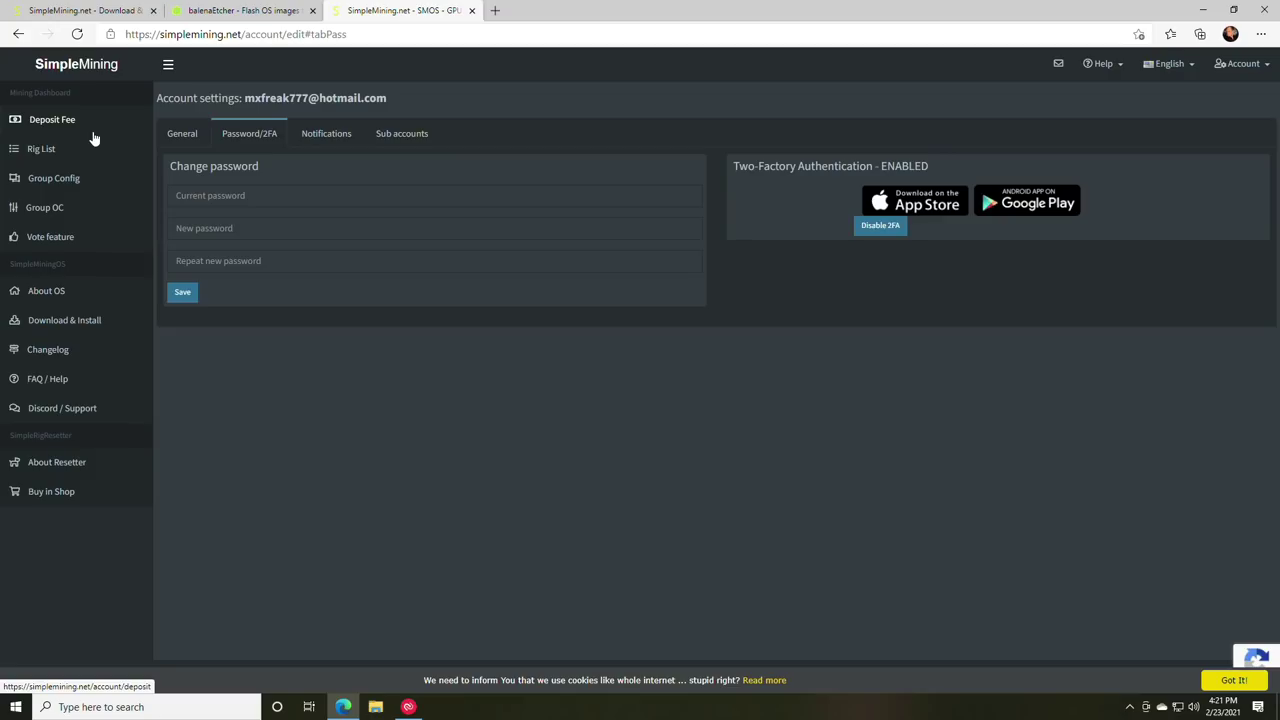
- Review the account's Global options, then go to the Download & Install page
{"action": "left_click", "coordinate": [1238, 68]}
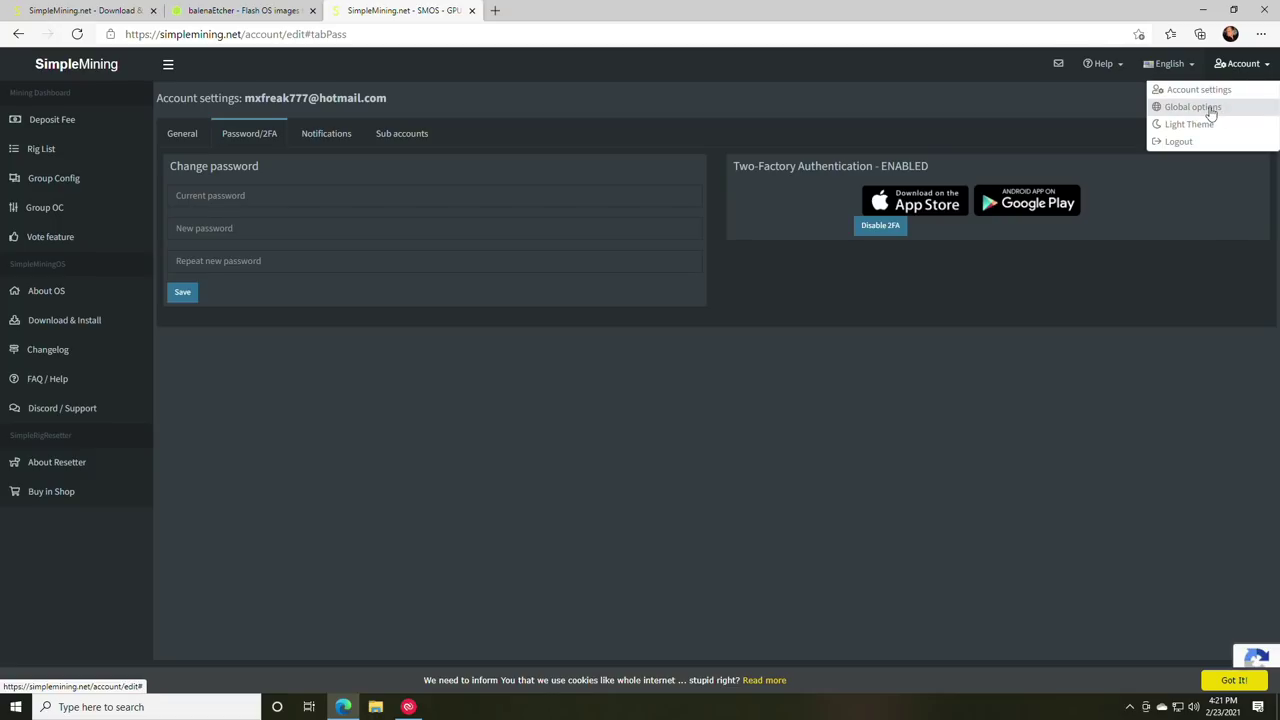
{"action": "left_click", "coordinate": [1208, 107]}
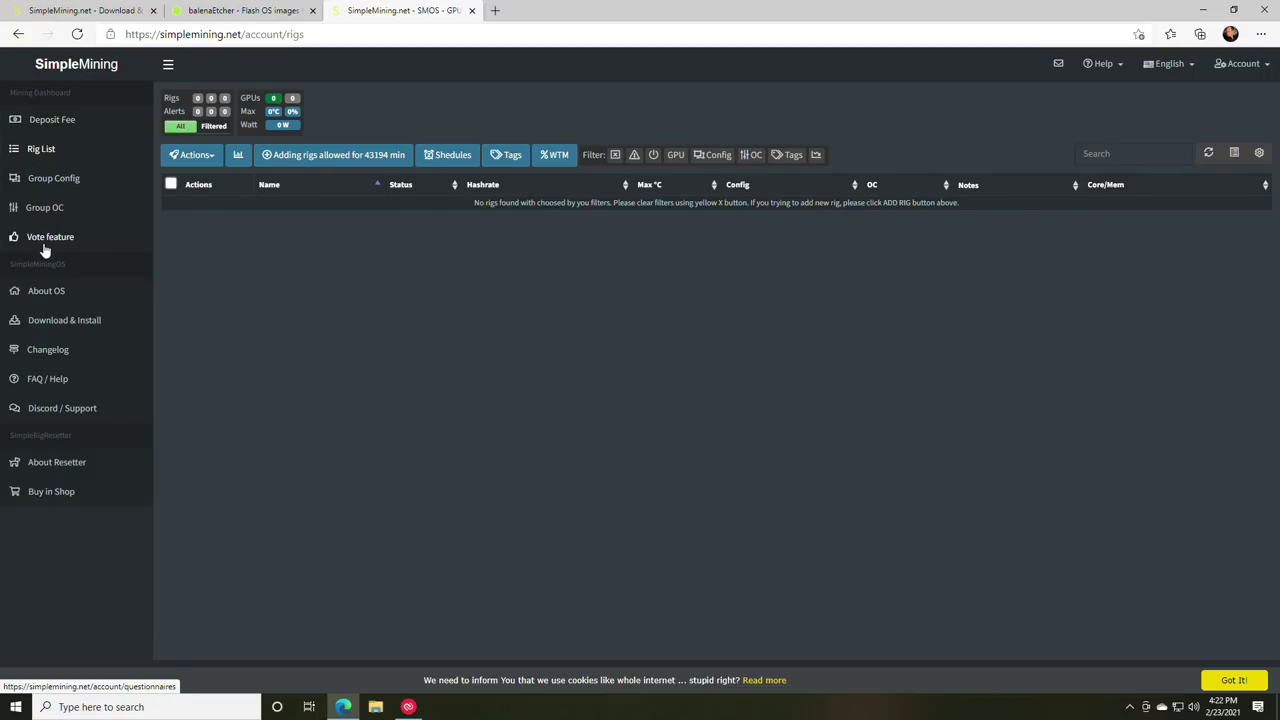
{"action": "left_click", "coordinate": [42, 323]}
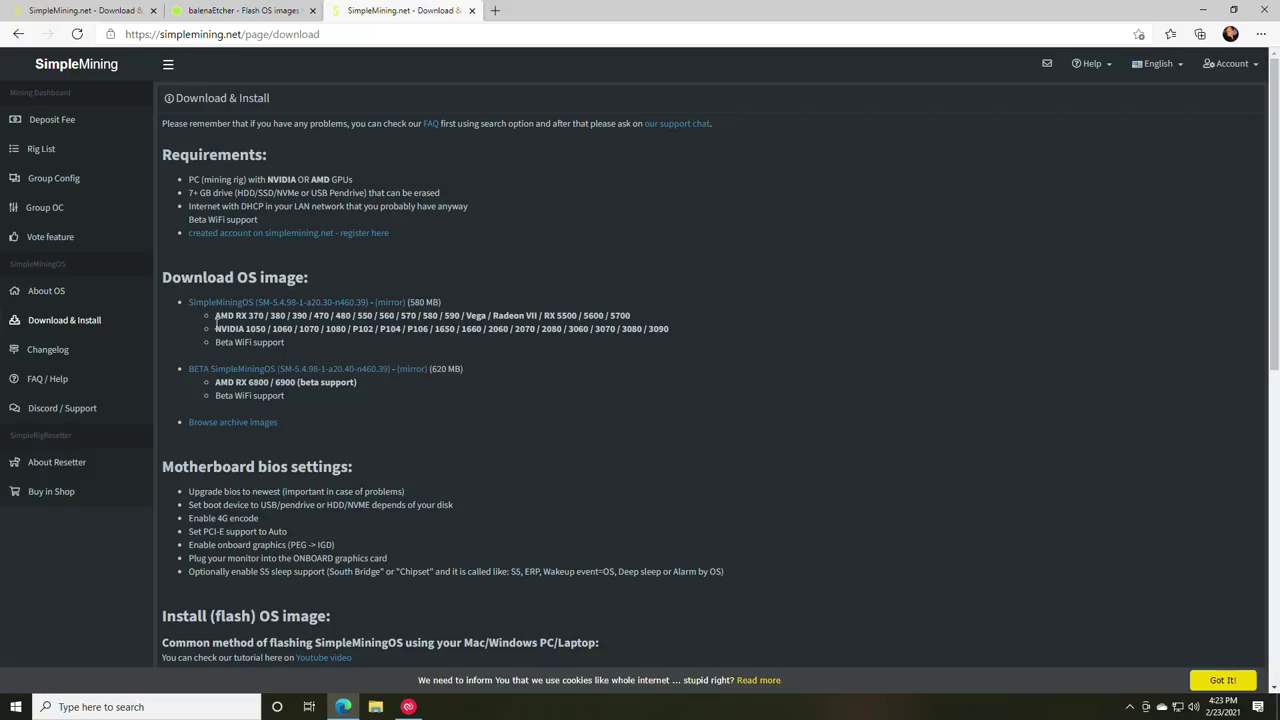
- Note the RX 6800/6900 support lines, then open the BETA SimpleMiningOS image (SM-5.4.98) on MEGA
{"action": "left_click_drag", "start_coordinate": [216, 320], "coordinate": [672, 336]}
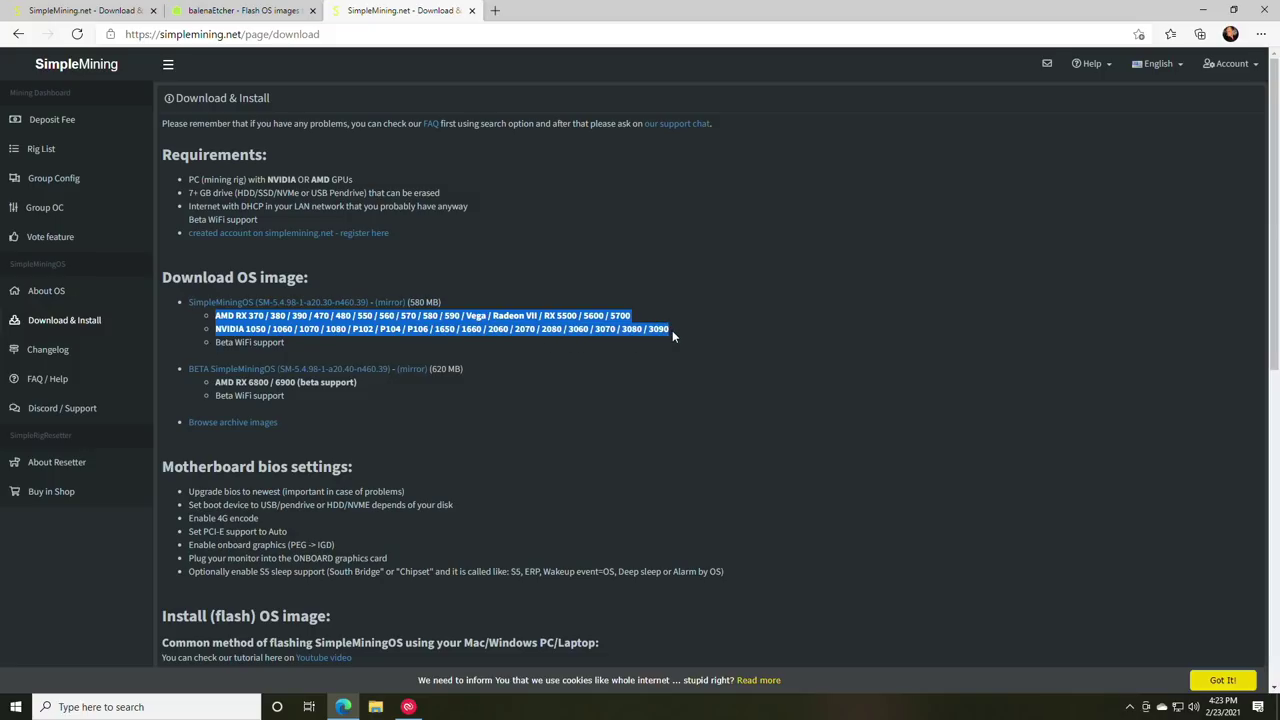
{"action": "left_click", "coordinate": [162, 324]}
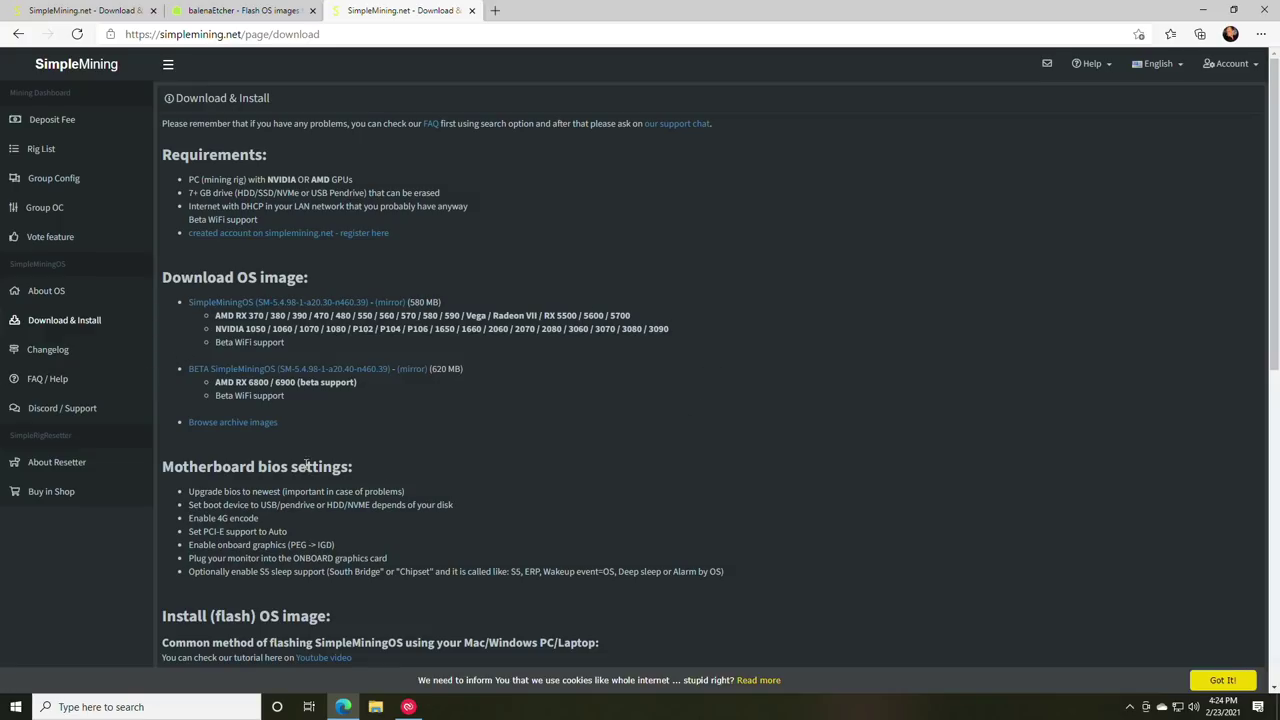
{"action": "left_click", "coordinate": [277, 378]}
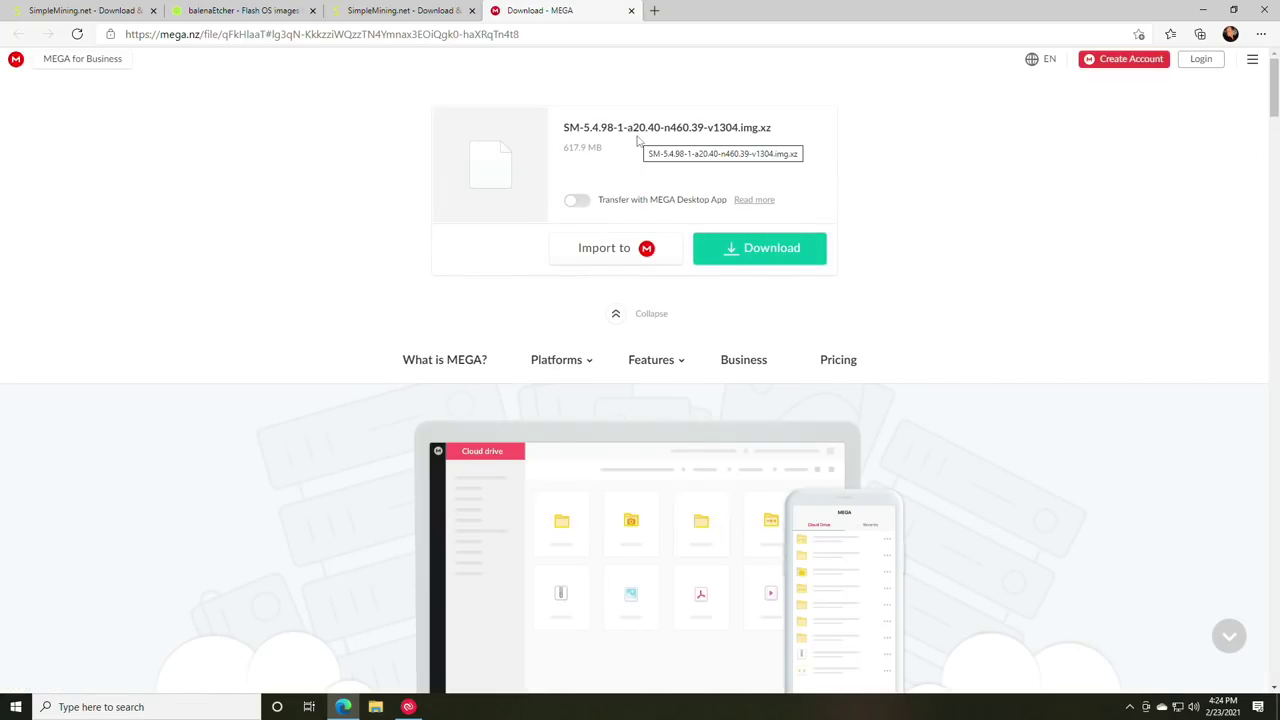
- Start the MEGA download of the SimpleMiningOS image and bring the balenaEtcher tab forward
{"action": "left_click", "coordinate": [765, 258]}
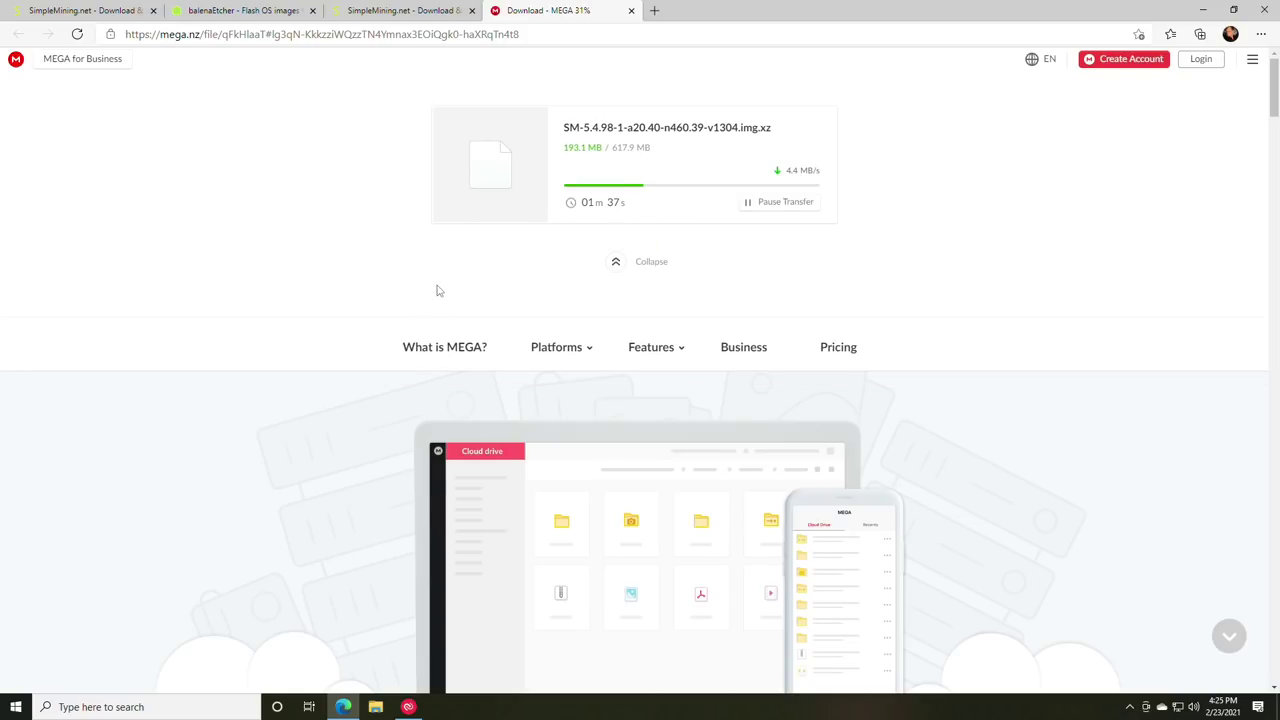
{"action": "left_click_drag", "start_coordinate": [240, 12], "coordinate": [530, 28]}
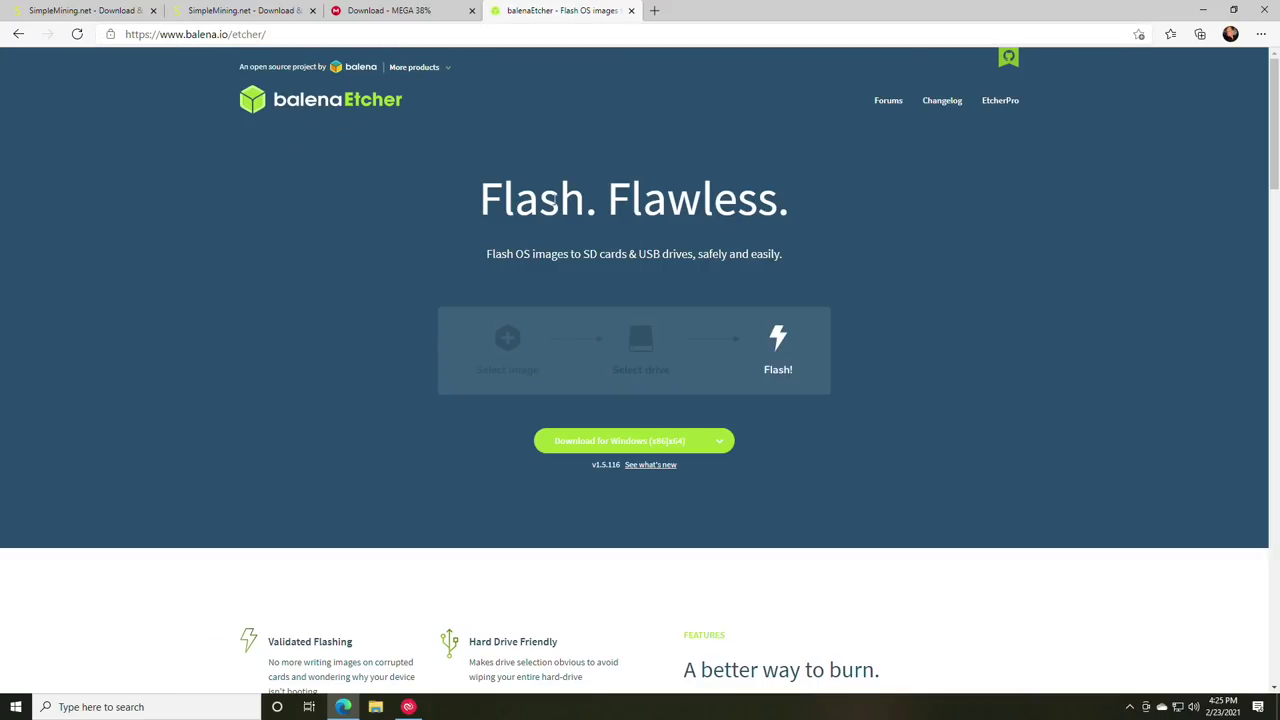
- Download balenaEtcher for Windows (x86|x64) and run the installer
{"action": "left_click", "coordinate": [612, 448]}
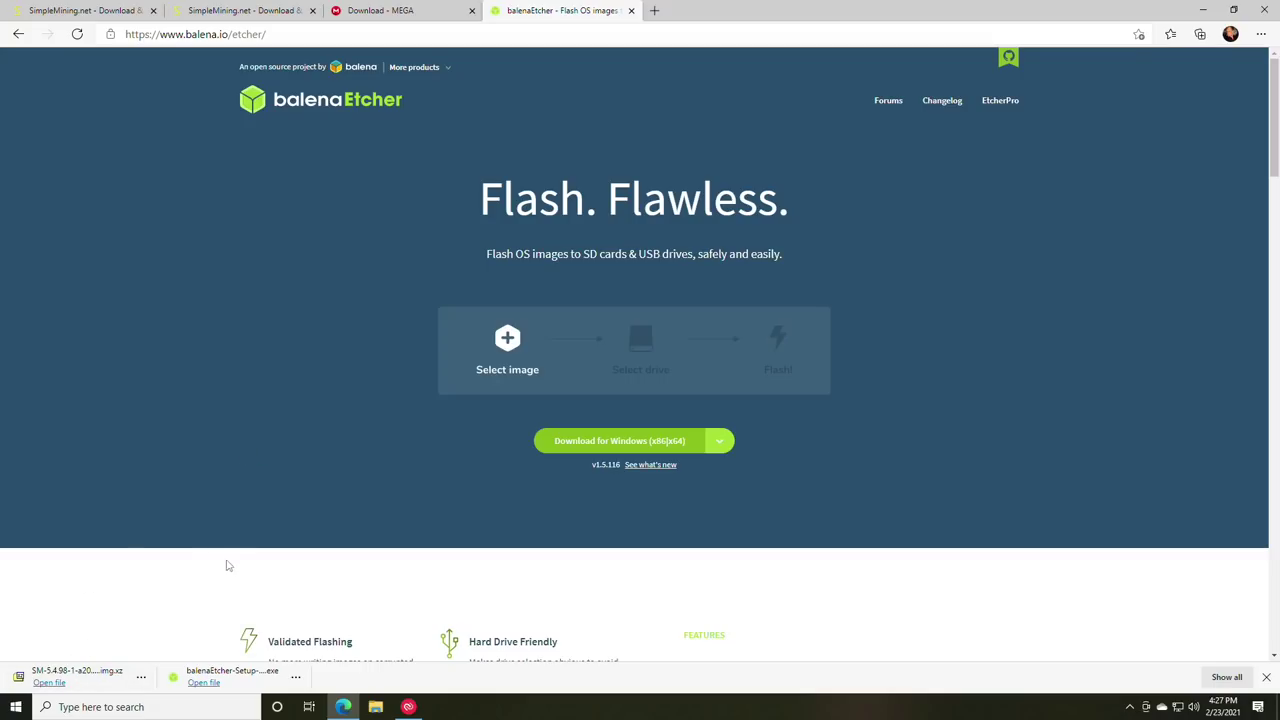
{"action": "left_click", "coordinate": [200, 682]}
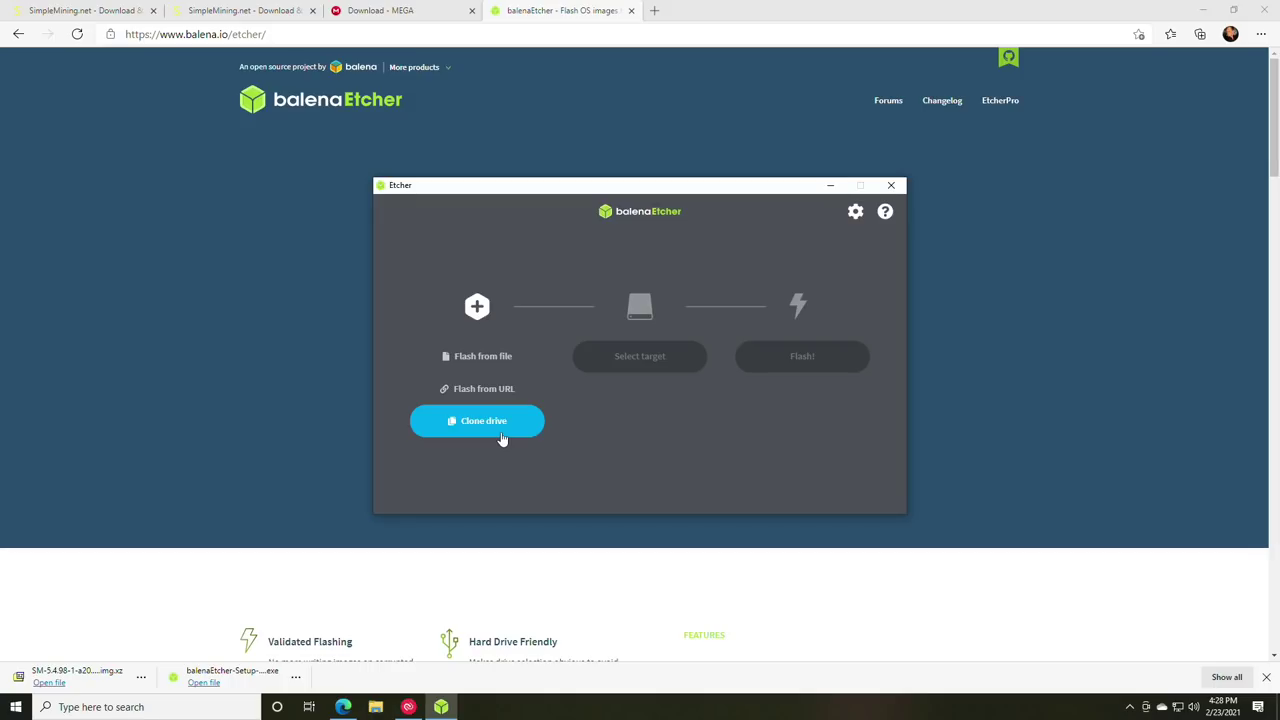
- Load the SM-5.4.98 .img.xz image from Downloads as the file to flash
{"action": "left_click", "coordinate": [474, 372]}
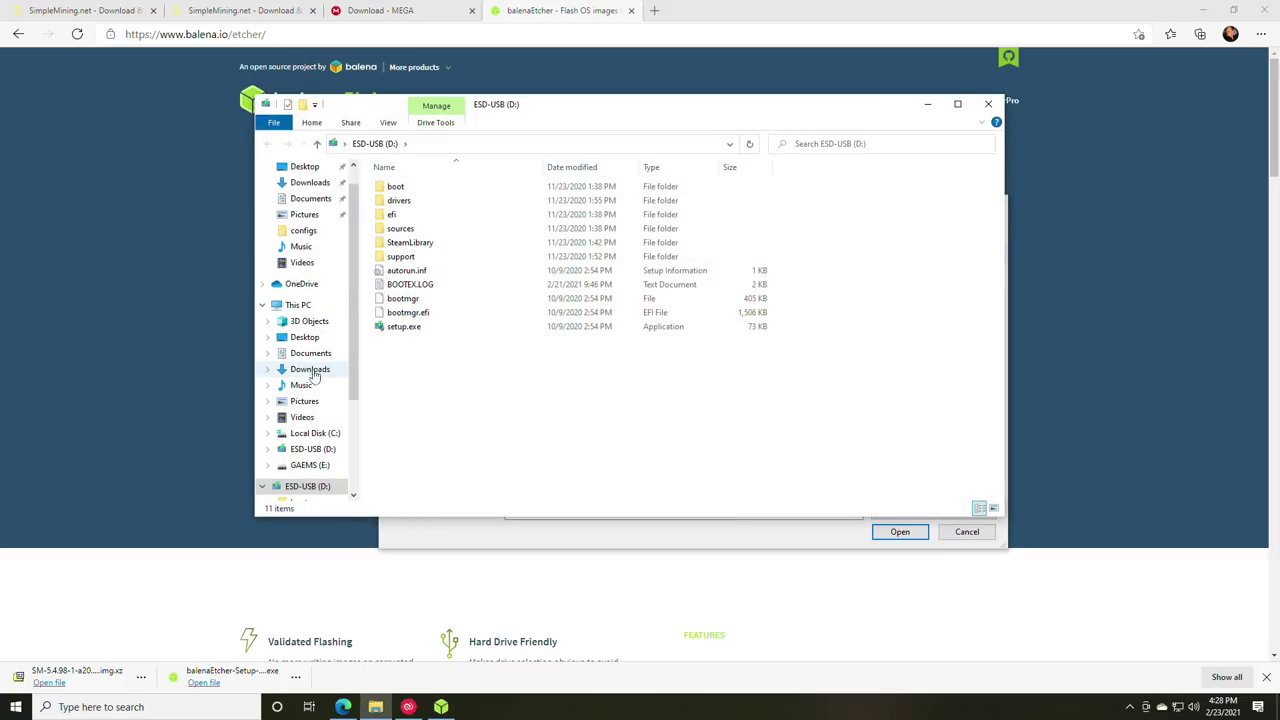
{"action": "scroll", "coordinate": [313, 365], "scroll_direction": "up", "scroll_amount": 1}
{"action": "left_click", "coordinate": [312, 209]}
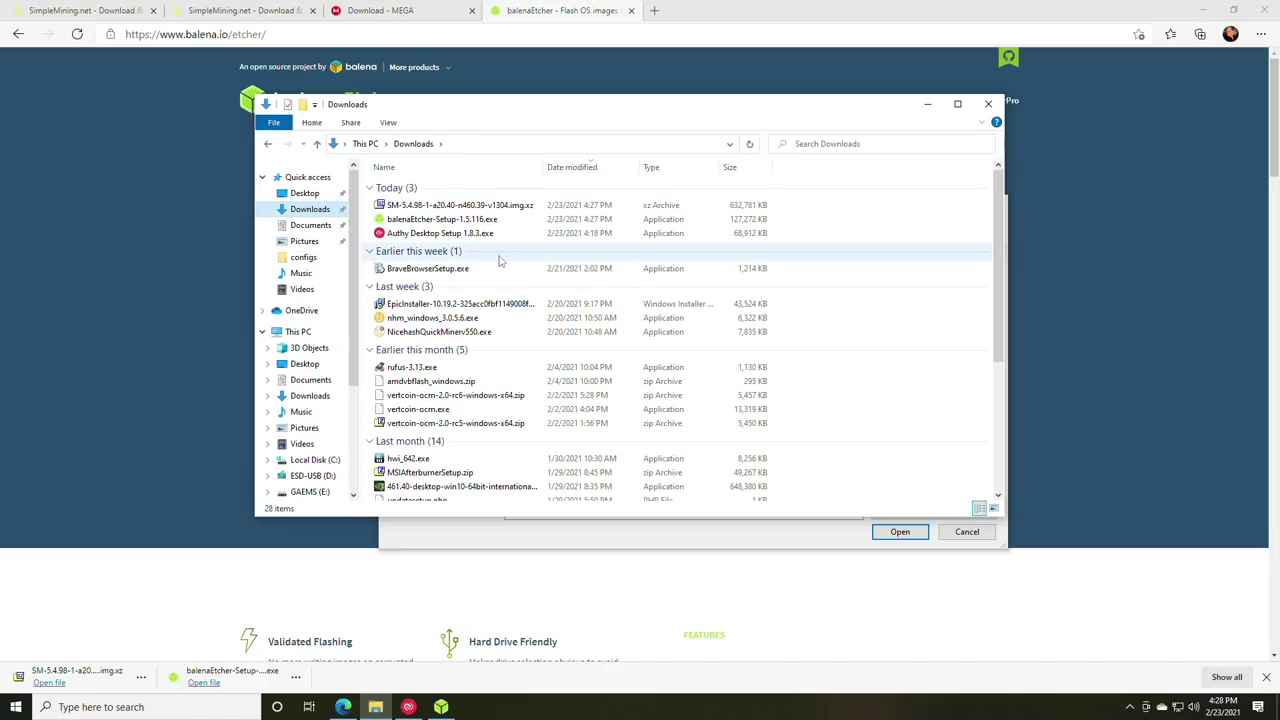
{"action": "left_click", "coordinate": [988, 104]}
{"action": "left_click", "coordinate": [560, 313]}
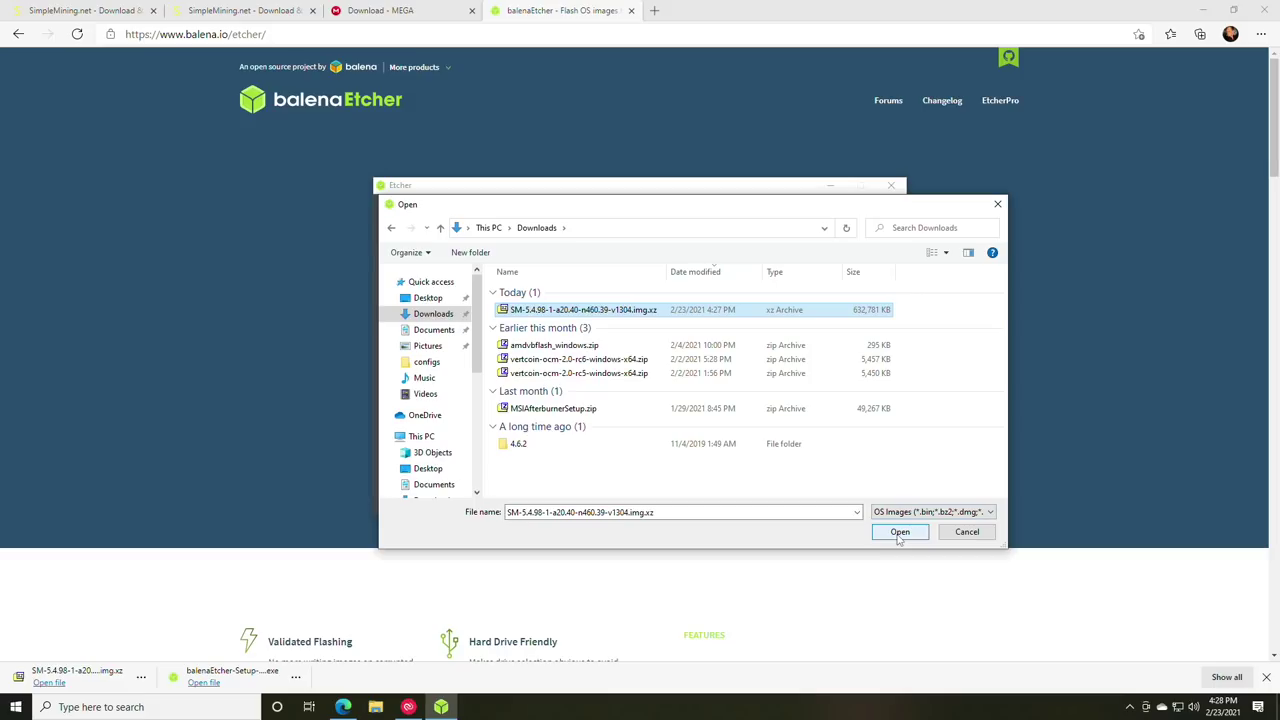
{"action": "left_click", "coordinate": [899, 532]}
- Choose the 15.5 GB Memorex USB drive as target and start flashing
{"action": "left_click", "coordinate": [632, 366]}
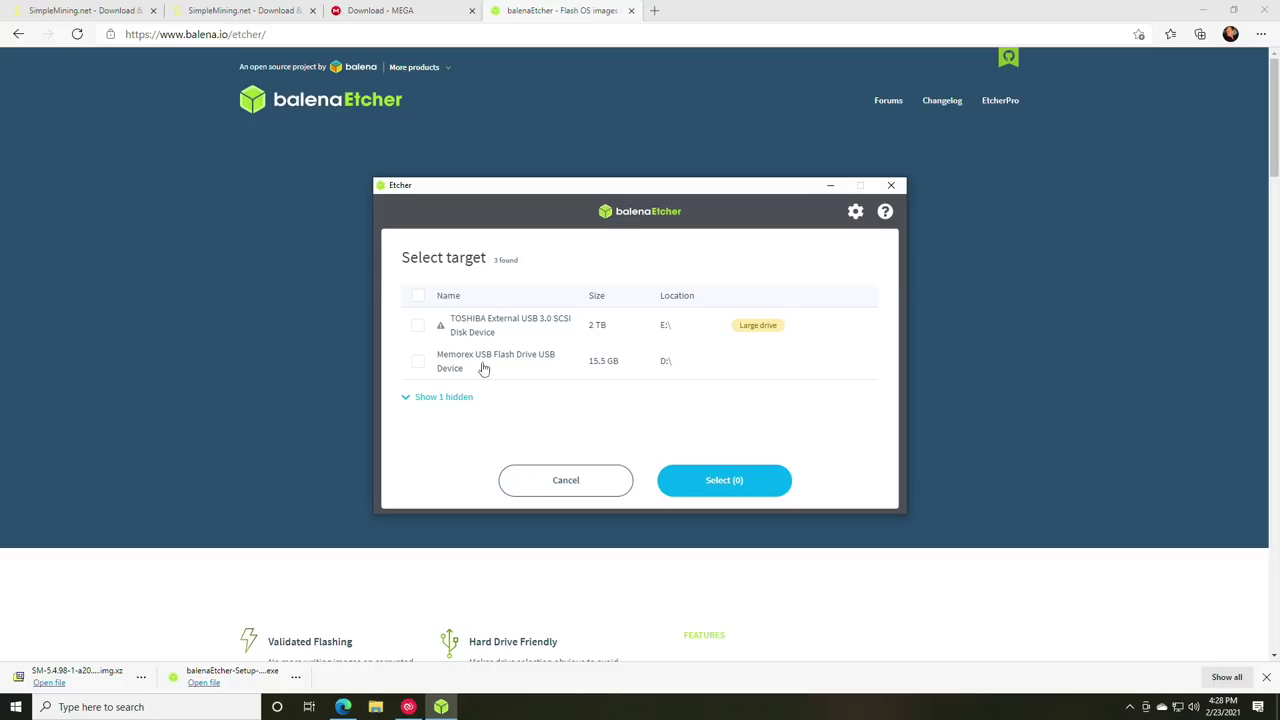
{"action": "left_click", "coordinate": [418, 362]}
{"action": "left_click", "coordinate": [725, 481]}
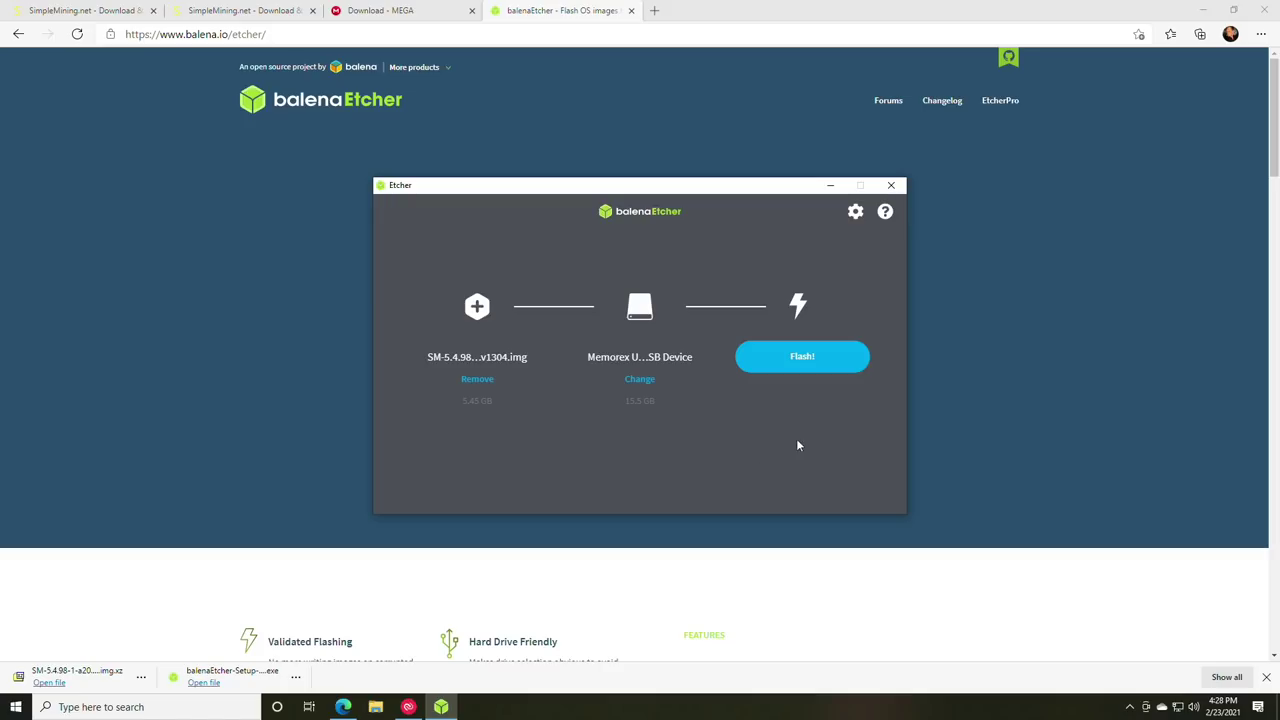
{"action": "left_click", "coordinate": [800, 366]}
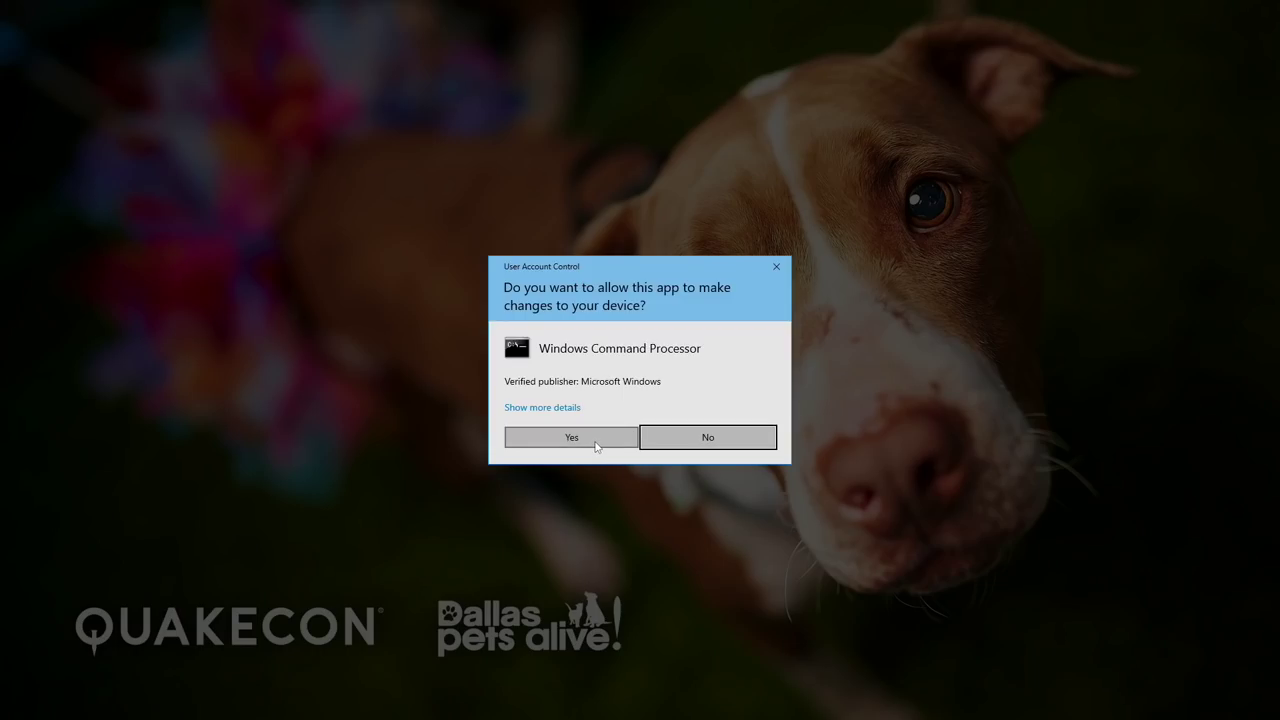
- Allow the UAC prompt, dismiss the drive-access and Insert disk errors after flashing, and open File Explorer
{"action": "left_click", "coordinate": [590, 446]}
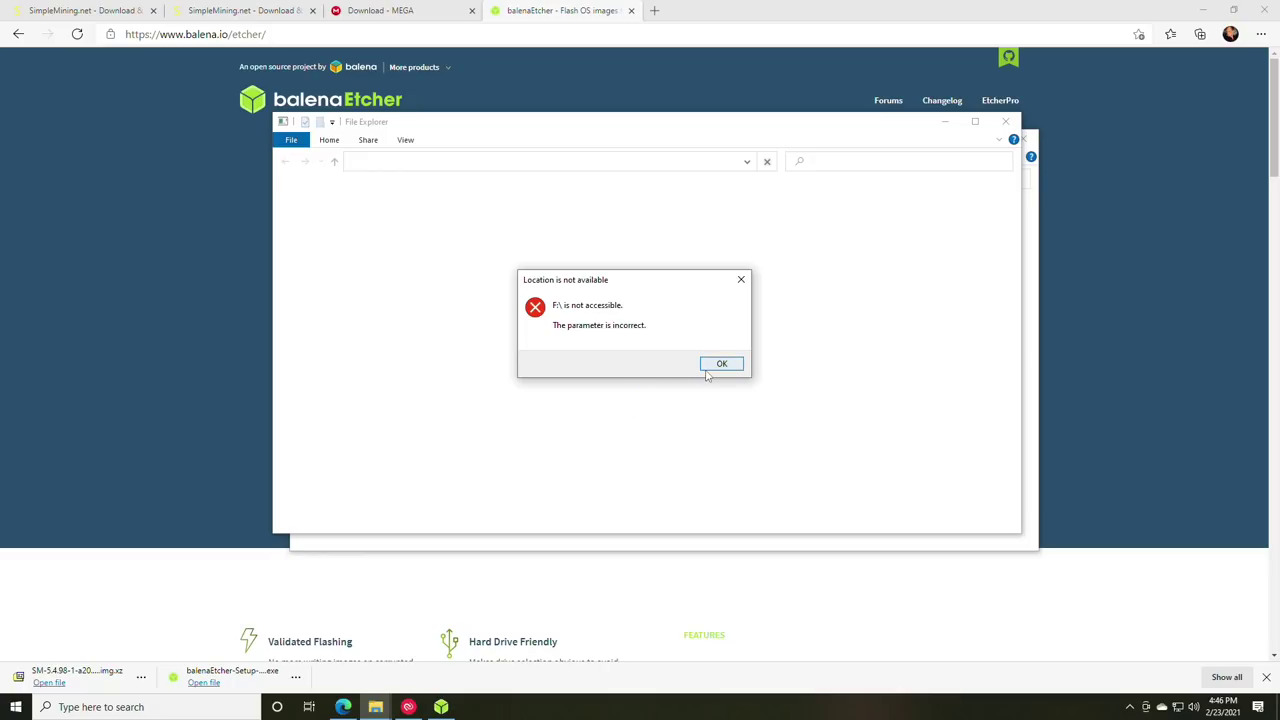
{"action": "left_click", "coordinate": [742, 281]}
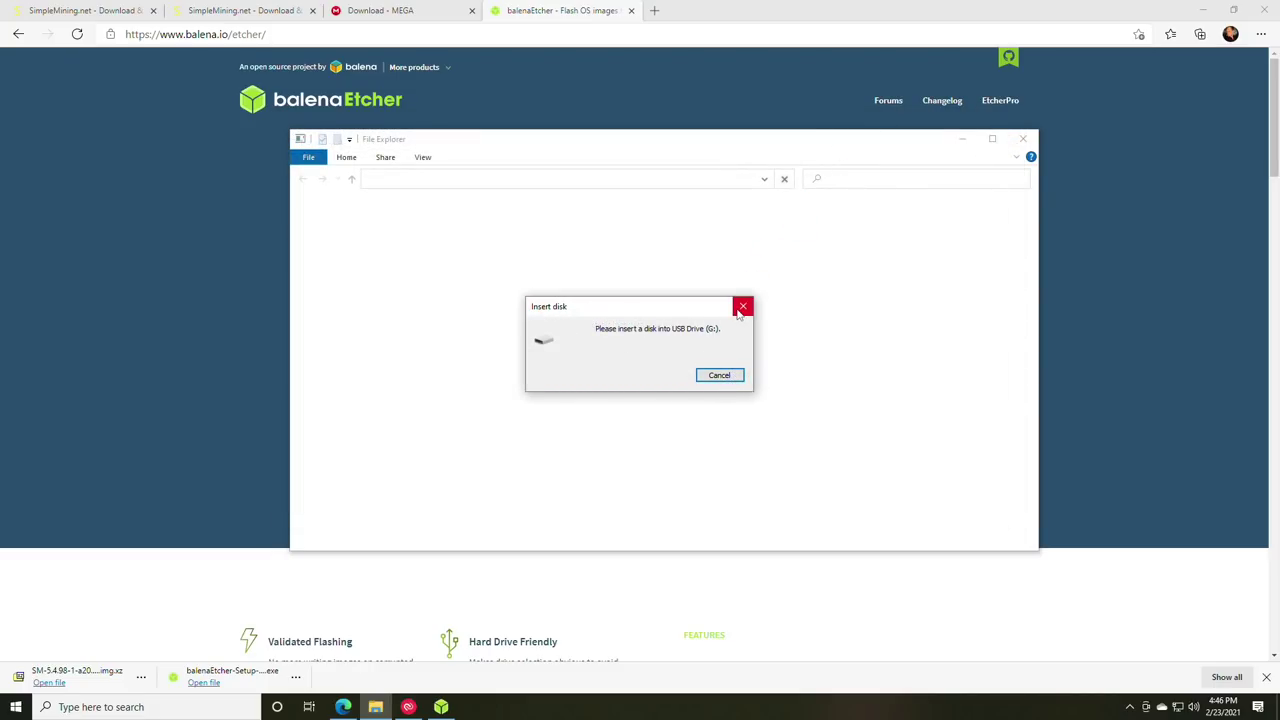
{"action": "left_click", "coordinate": [721, 378]}
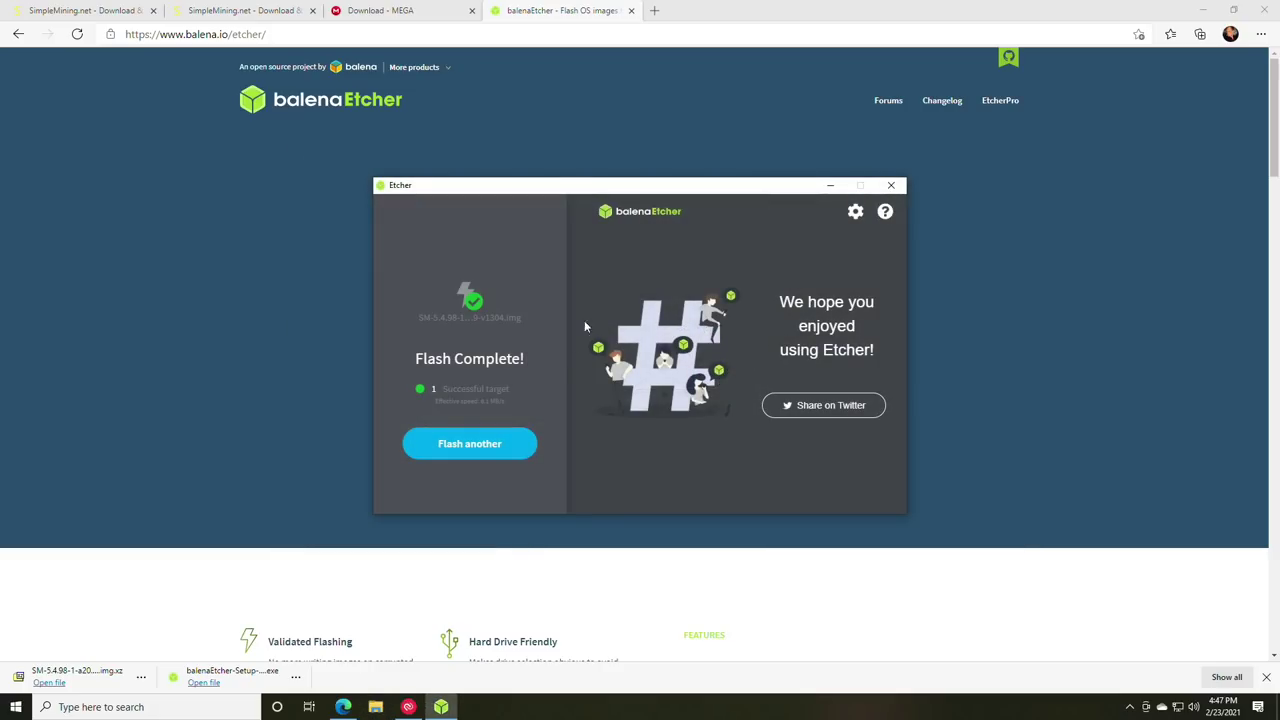
{"action": "left_click", "coordinate": [375, 707]}
{"action": "scroll", "coordinate": [335, 403], "scroll_direction": "down", "scroll_amount": 1}
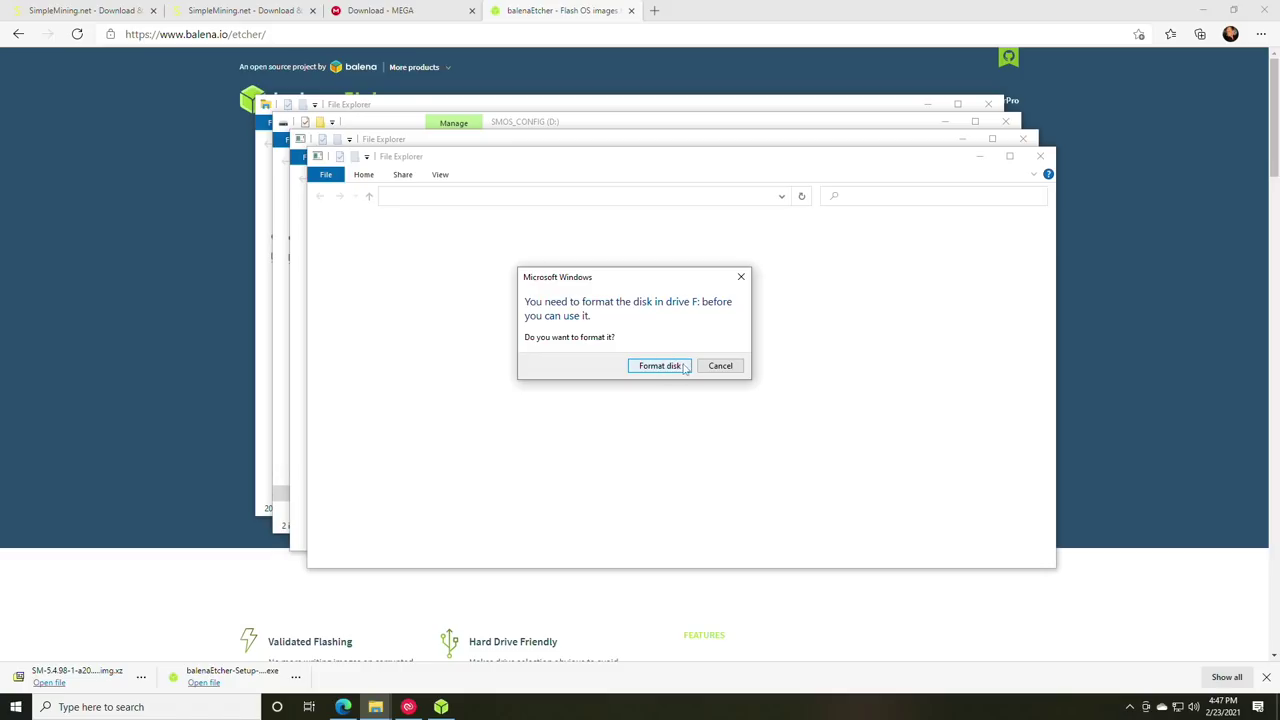
- Decline formatting the unreadable F: and G: drives and dismiss the location-not-available errors
{"action": "left_click", "coordinate": [722, 367]}
{"action": "left_click", "coordinate": [788, 372]}
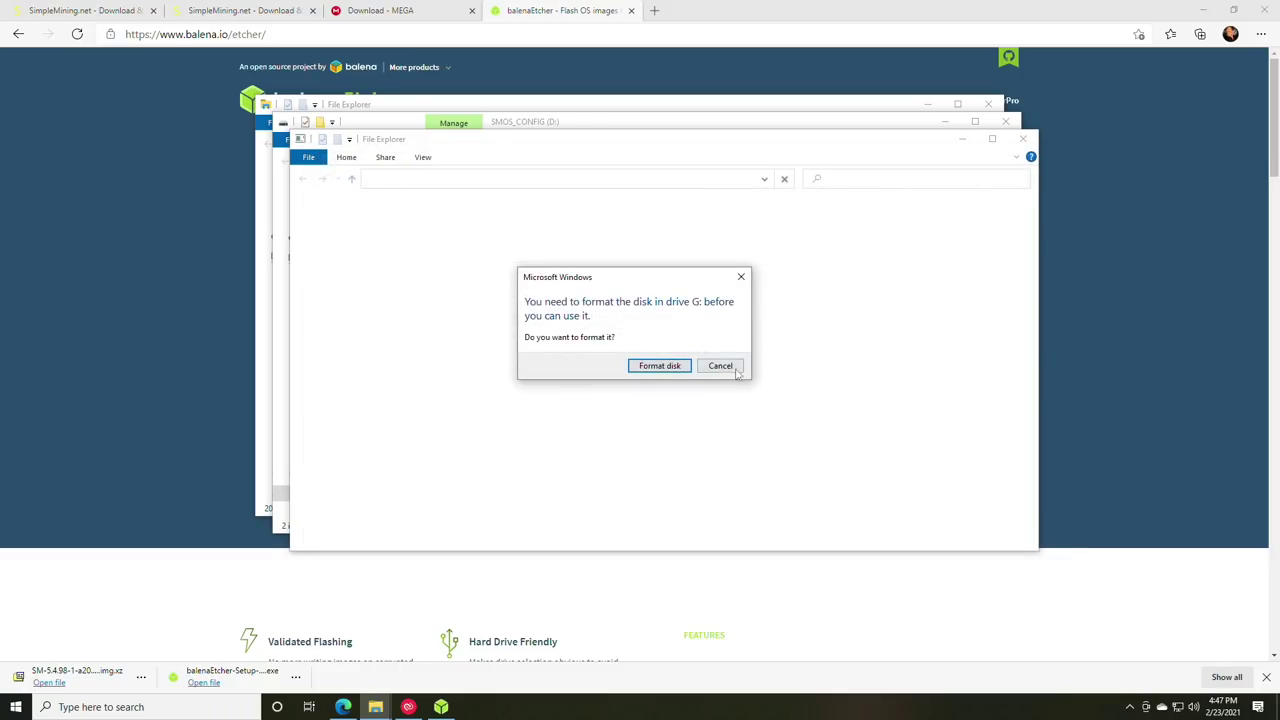
{"action": "left_click", "coordinate": [721, 366]}
{"action": "left_click", "coordinate": [788, 372]}
{"action": "left_click", "coordinate": [721, 366]}
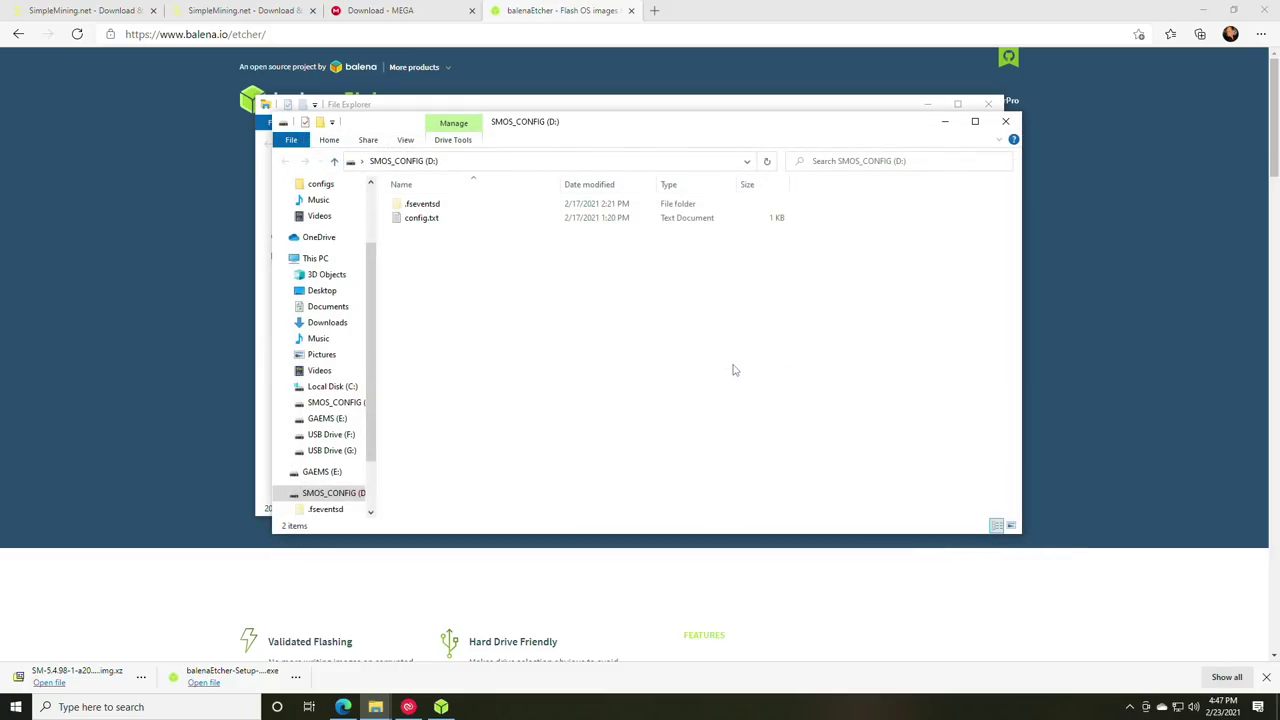
- Open config.txt from the SMOS_CONFIG drive in Notepad
{"action": "left_click_drag", "start_coordinate": [845, 130], "coordinate": [833, 227]}
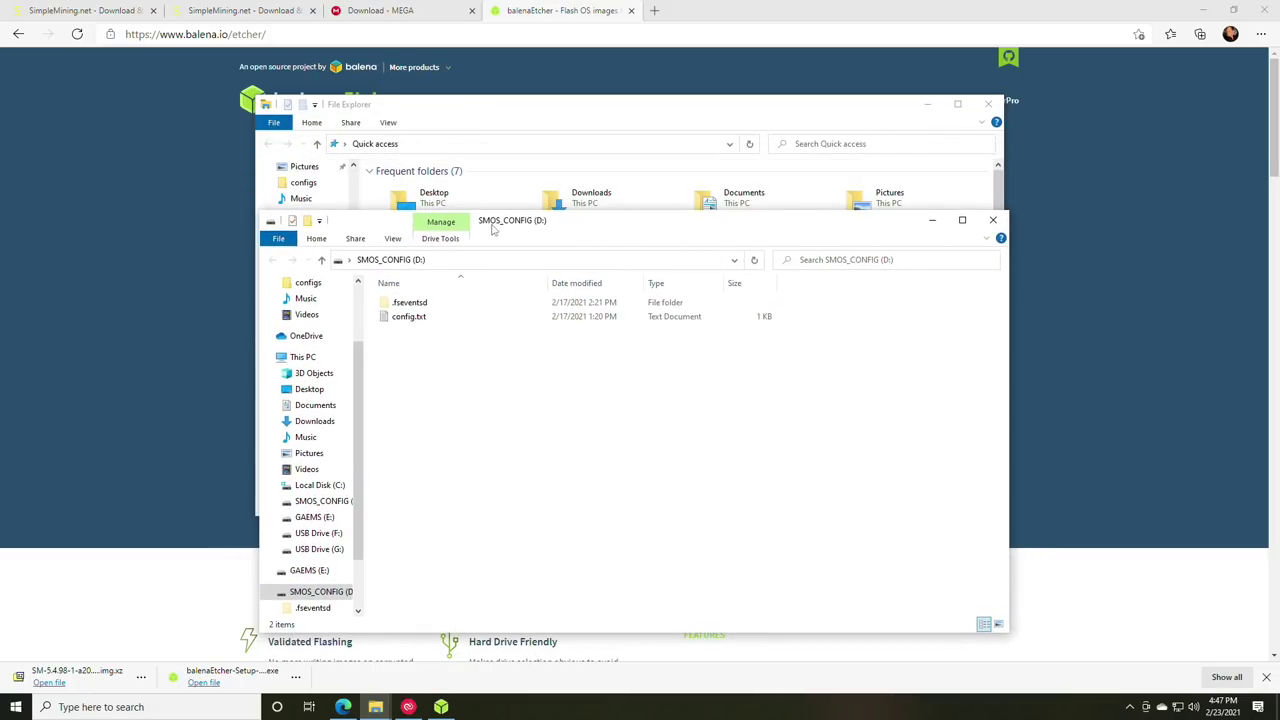
{"action": "scroll", "coordinate": [335, 415], "scroll_direction": "down", "scroll_amount": 1}
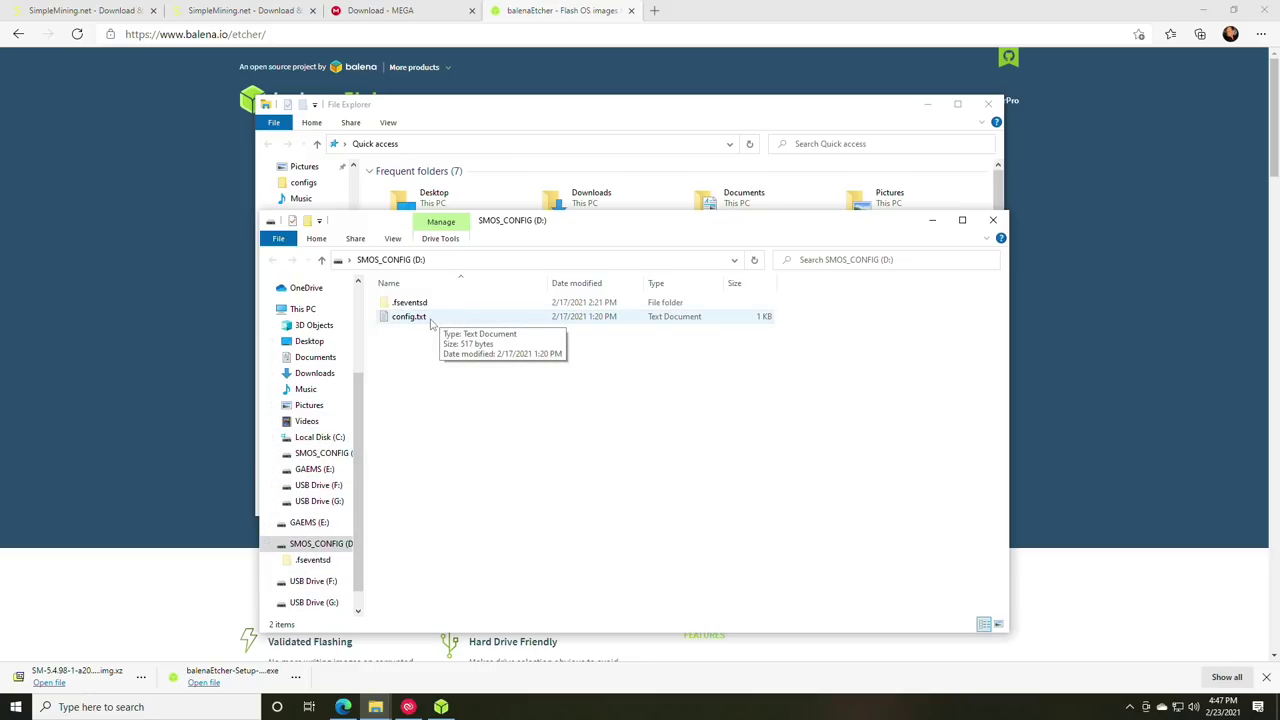
{"action": "double_click", "coordinate": [430, 318]}
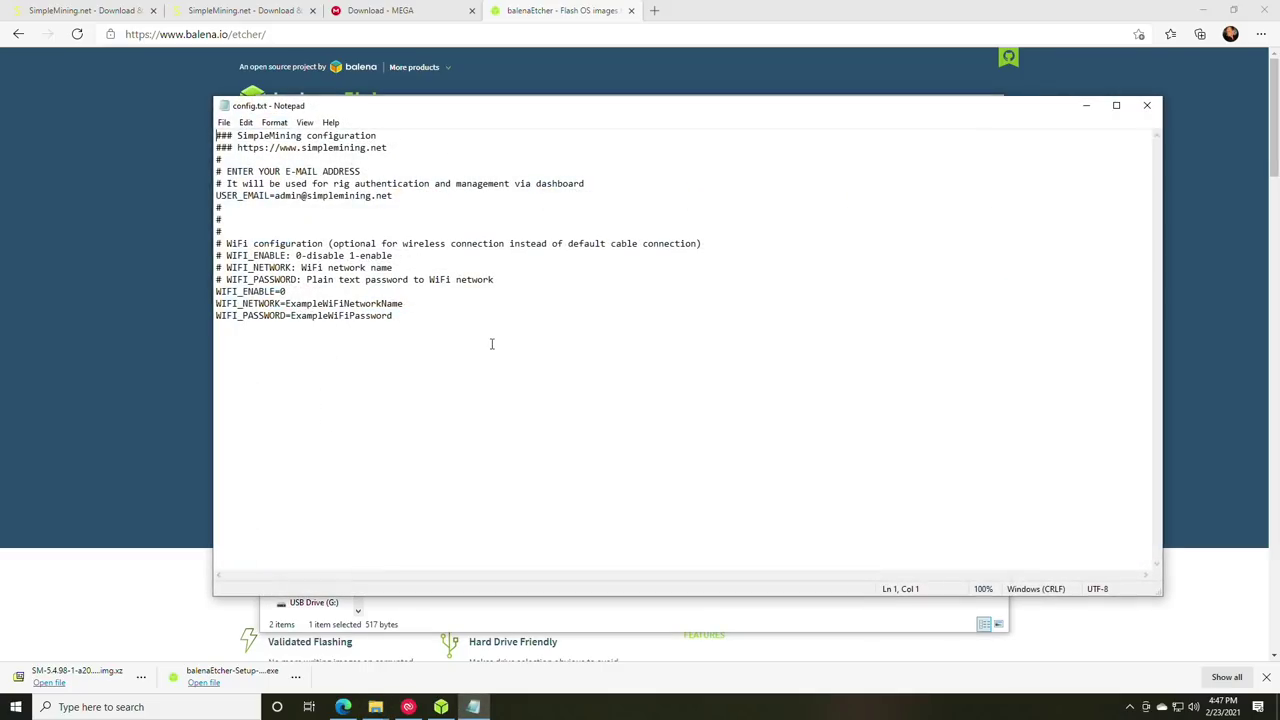
- Replace the USER_EMAIL placeholder with the account e-mail address and save config.txt
{"action": "left_click", "coordinate": [397, 196]}
{"action": "left_click_drag", "start_coordinate": [397, 196], "coordinate": [274, 196]}
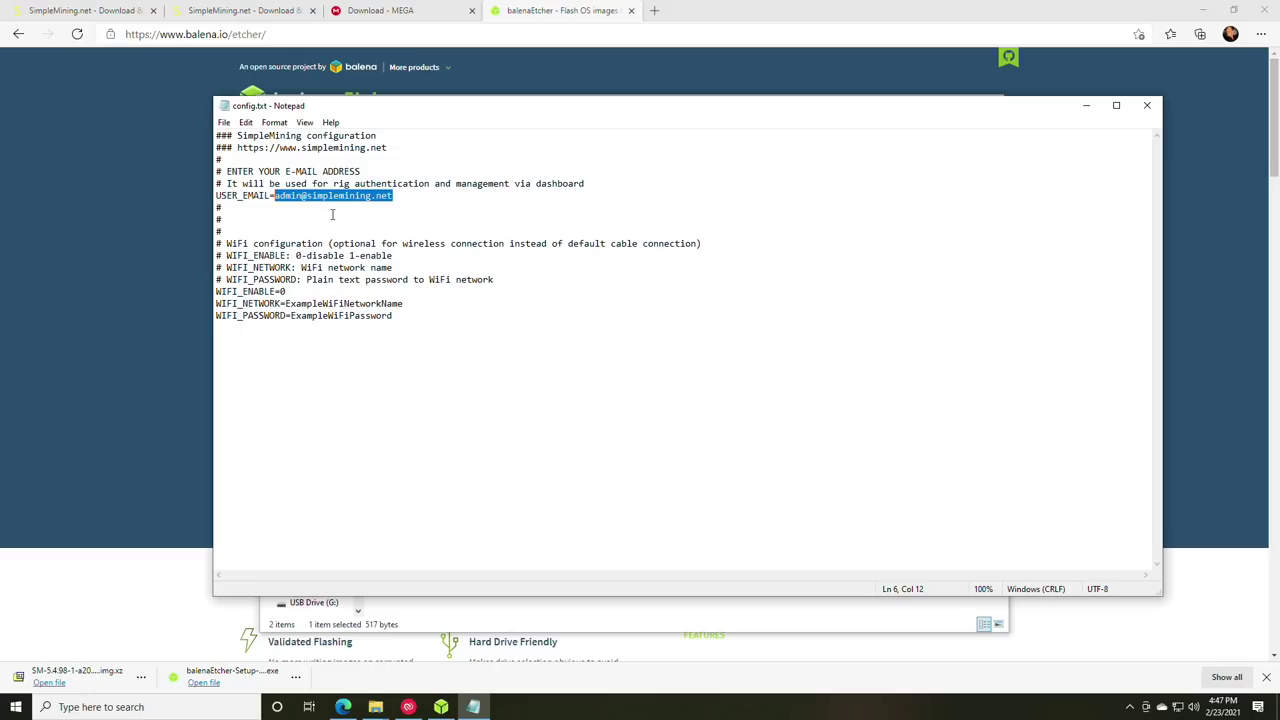
{"action": "type", "text": "m"}
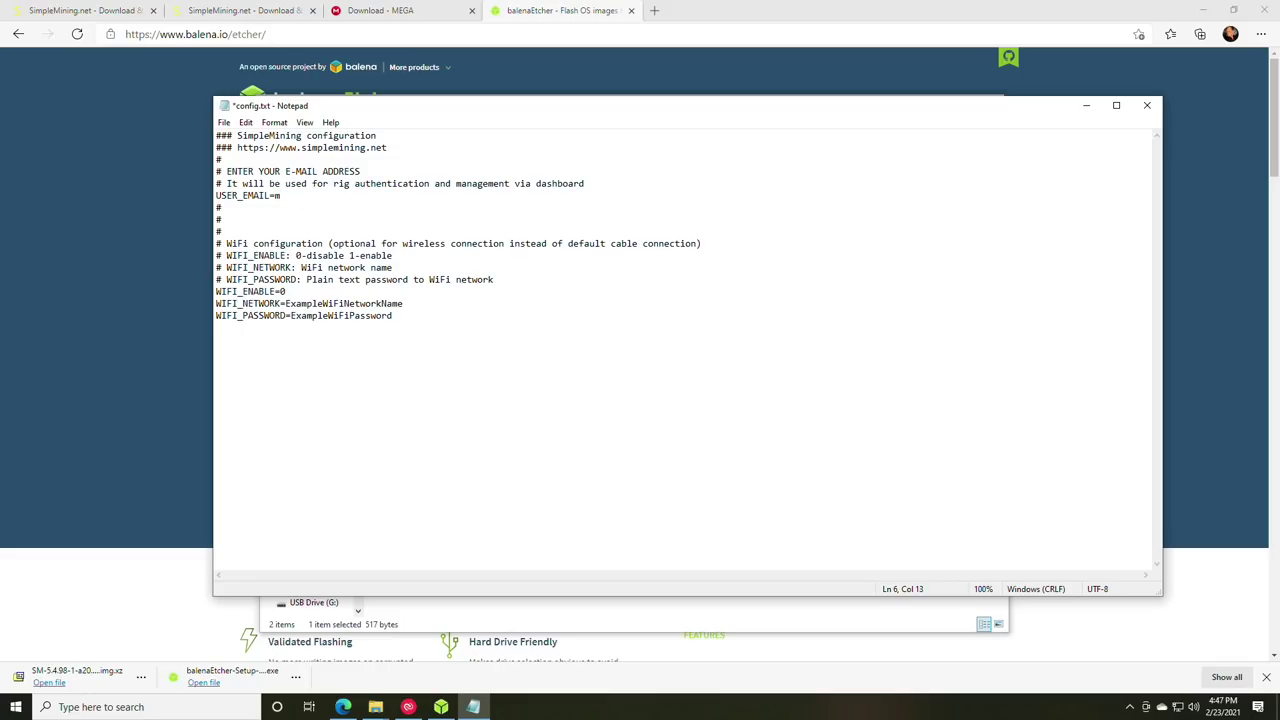
{"action": "left_click", "coordinate": [224, 122]}
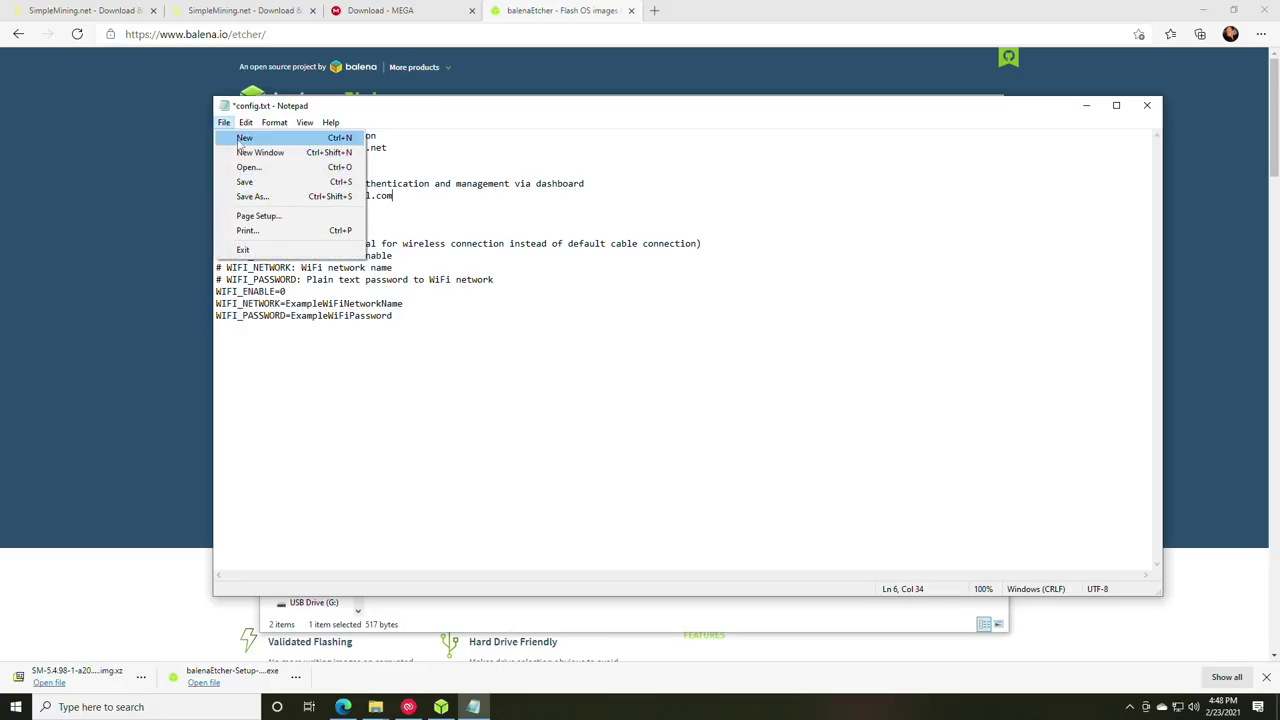
{"action": "left_click", "coordinate": [262, 184]}
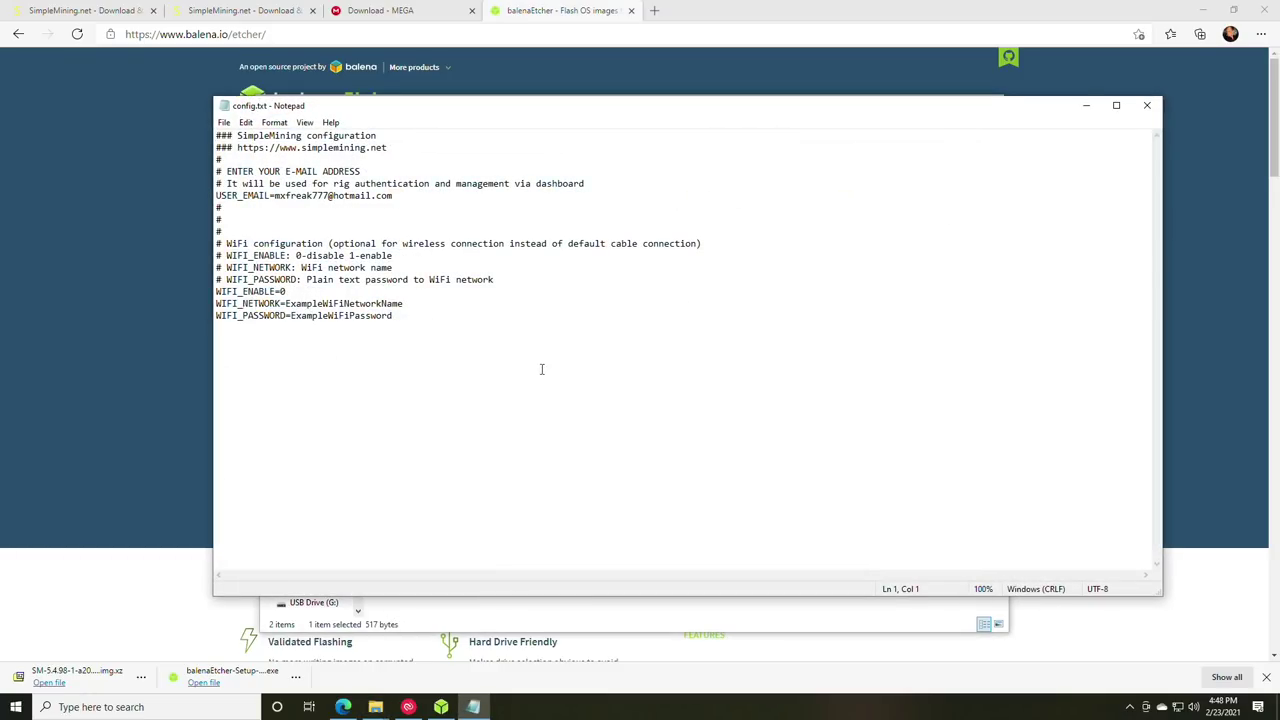
- Check the saved e-mail line, then close Notepad and the SMOS_CONFIG window
{"action": "left_click", "coordinate": [297, 196]}
{"action": "left_click", "coordinate": [272, 196]}
{"action": "left_click", "coordinate": [1147, 105]}
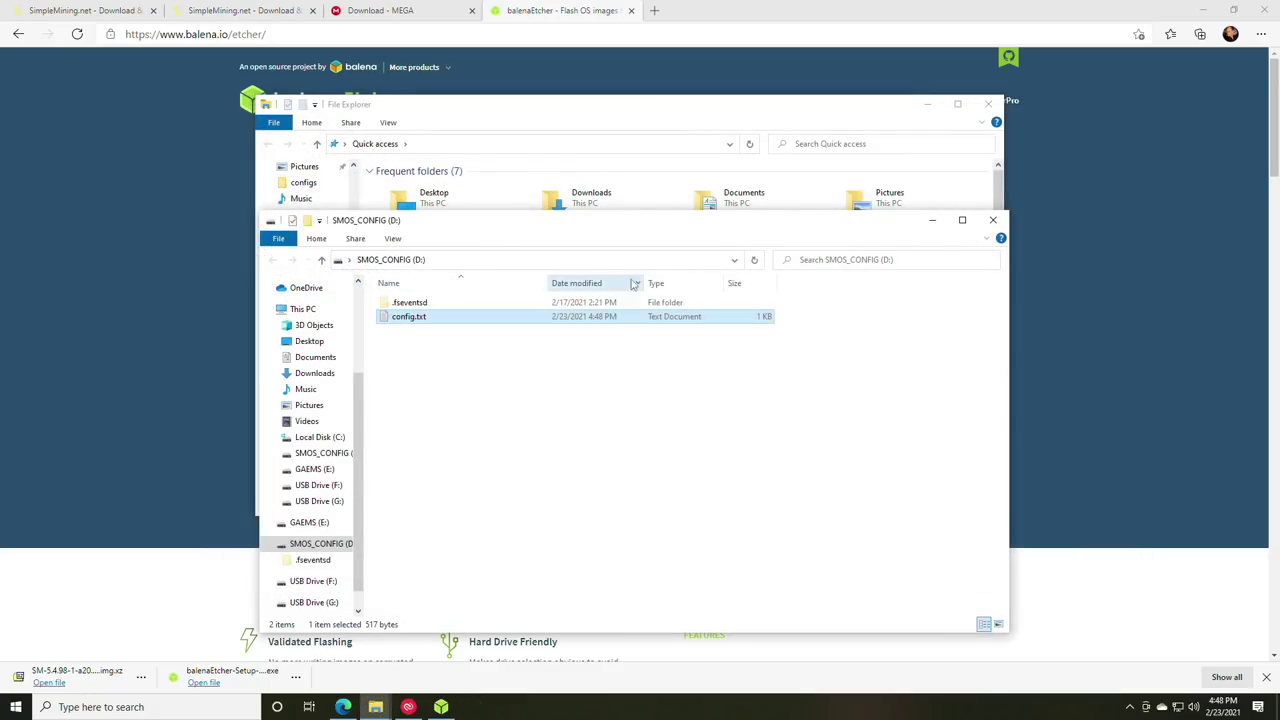
{"action": "left_click", "coordinate": [992, 220]}
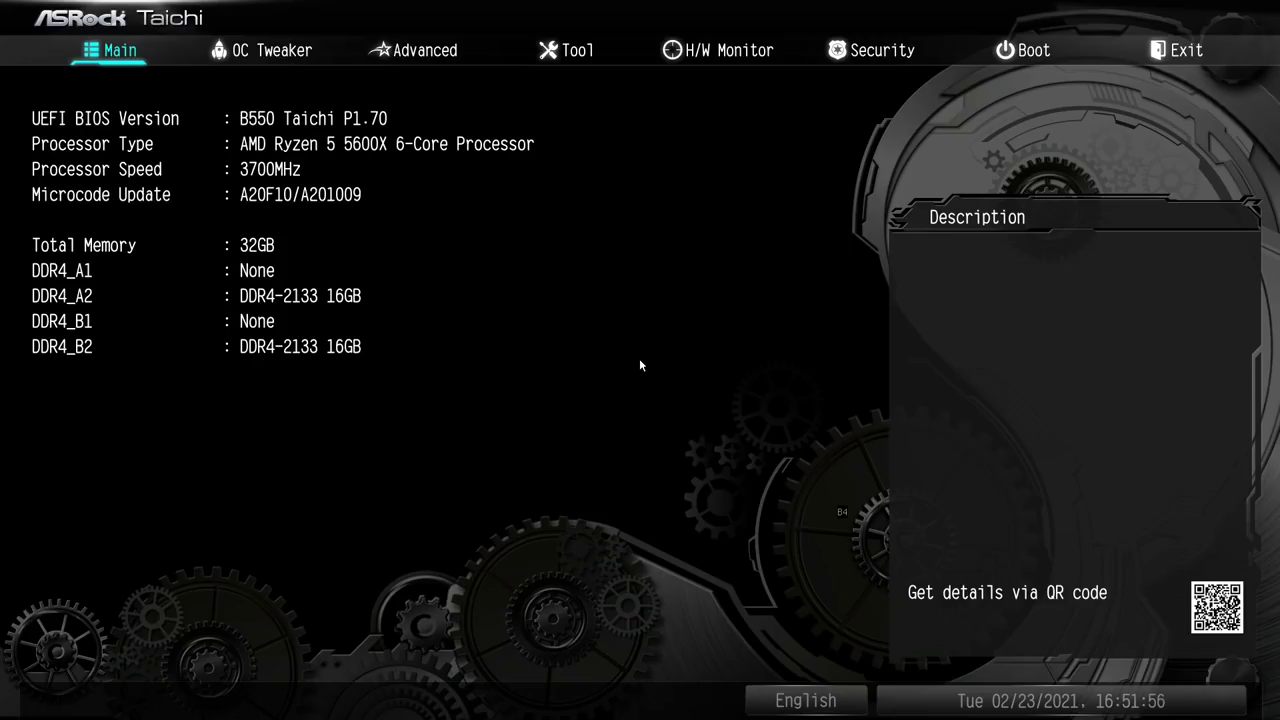
- Go to the PCI/CSM settings and set Above 4G Decoding to Enabled
{"action": "key", "text": "Right"}
{"action": "key", "text": "Left"}
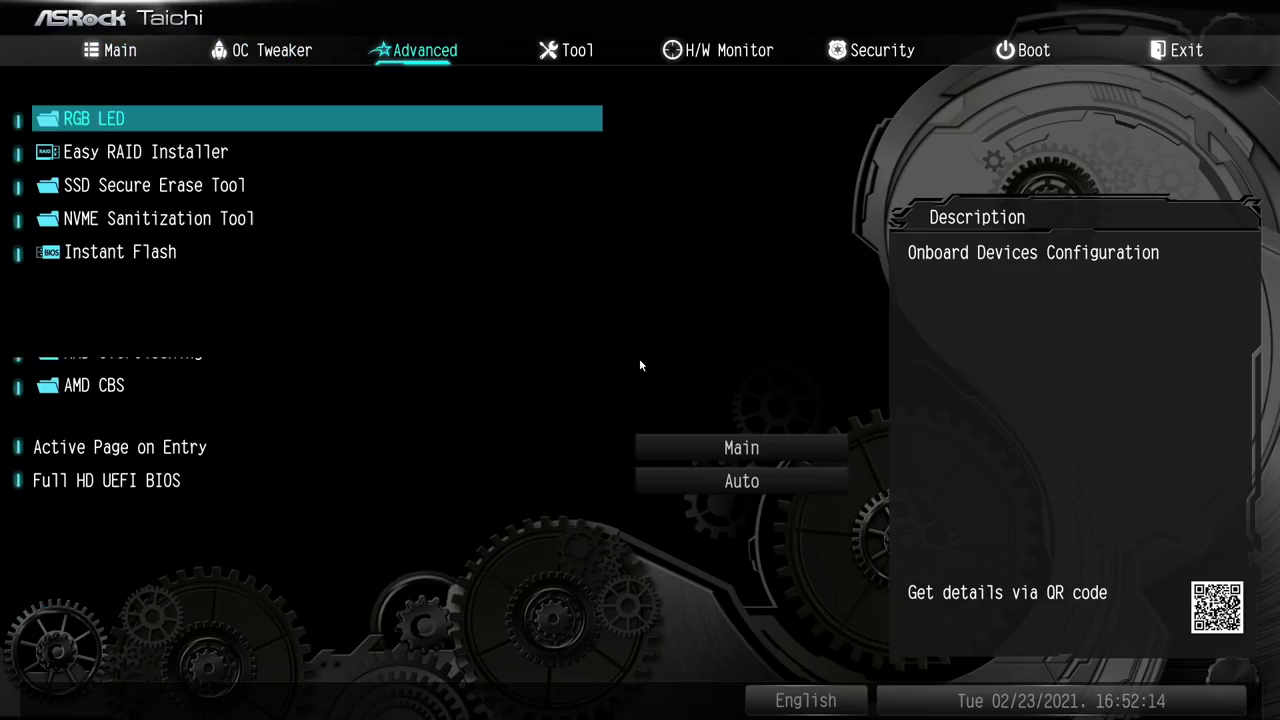
{"action": "key", "text": "Right"}
{"action": "key", "text": "Right"}
{"action": "key", "text": "Right"}
{"action": "key", "text": "Right"}
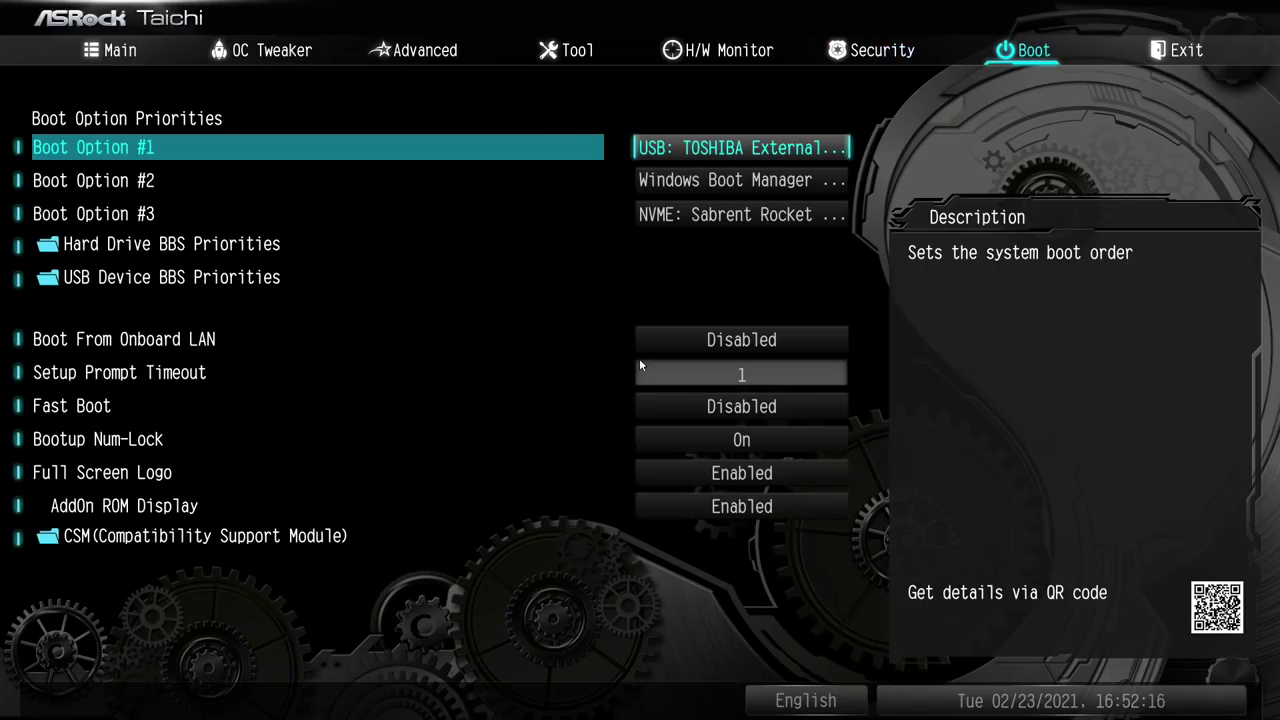
{"action": "key", "text": "Down"}
{"action": "key", "text": "Down"}
{"action": "key", "text": "Down"}
{"action": "key", "text": "Down"}
{"action": "key", "text": "Down"}
{"action": "key", "text": "Down"}
{"action": "key", "text": "Down"}
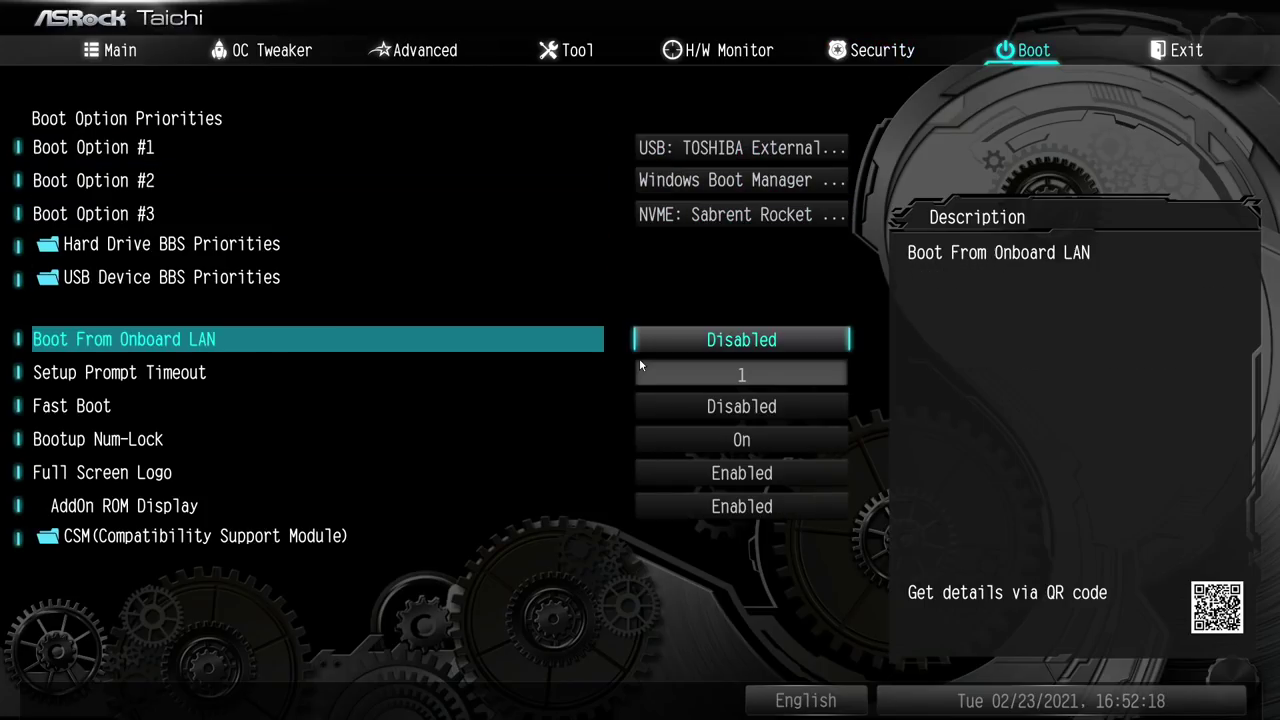
{"action": "key", "text": "Down"}
{"action": "key", "text": "Down"}
{"action": "key", "text": "Down"}
{"action": "key", "text": "Down"}
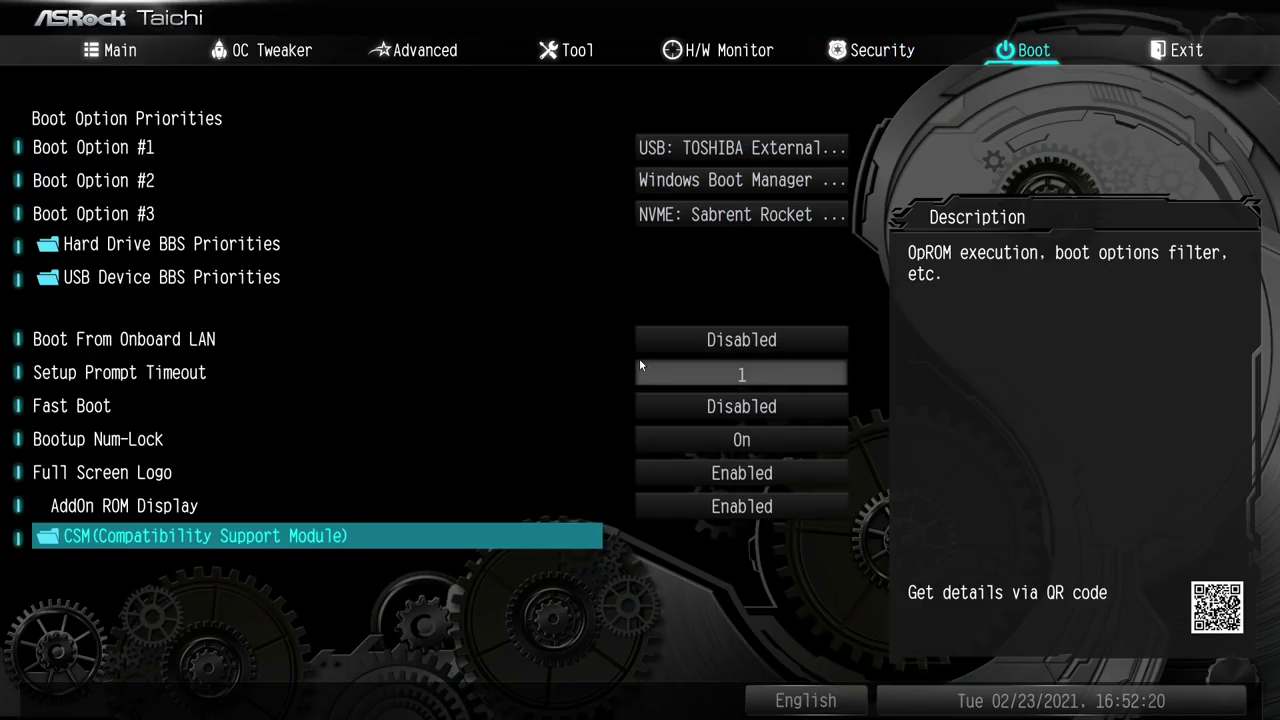
{"action": "key", "text": "Return"}
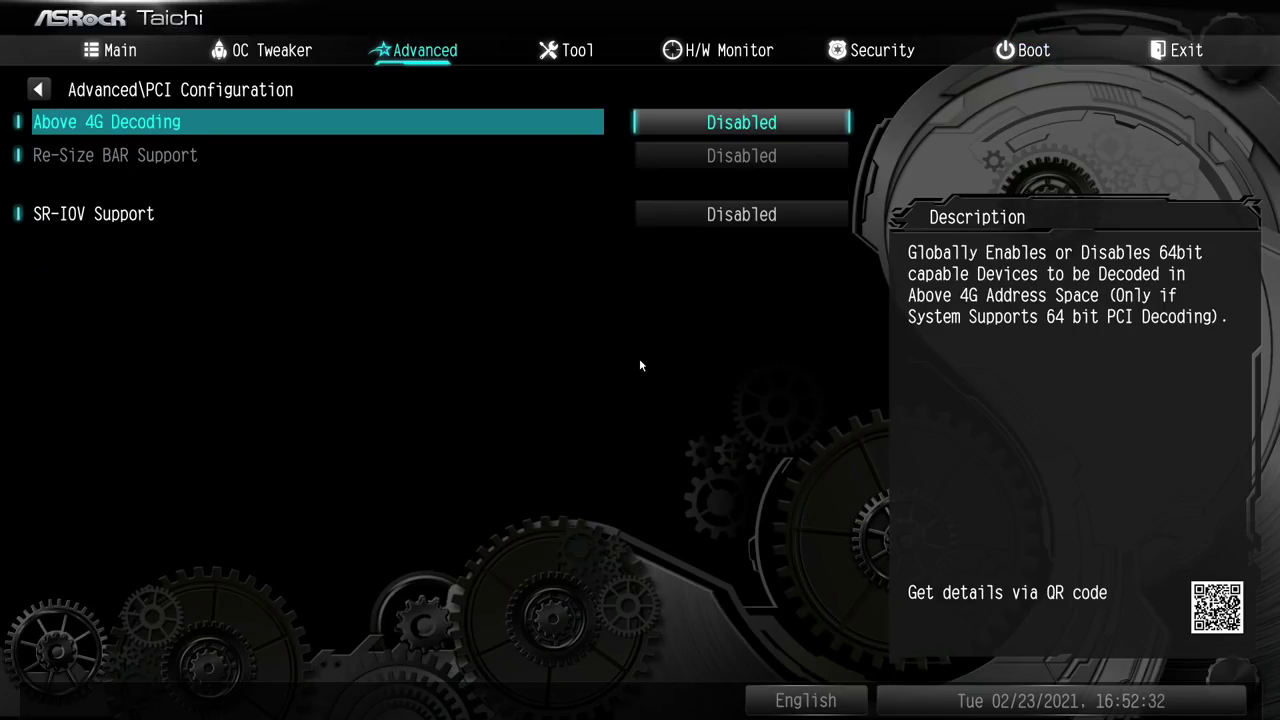
{"action": "key", "text": "Return"}
{"action": "key", "text": "Down"}
{"action": "key", "text": "Return"}
- Set Re-Size BAR Support to Enabled and return to the Advanced list
{"action": "key", "text": "Down"}
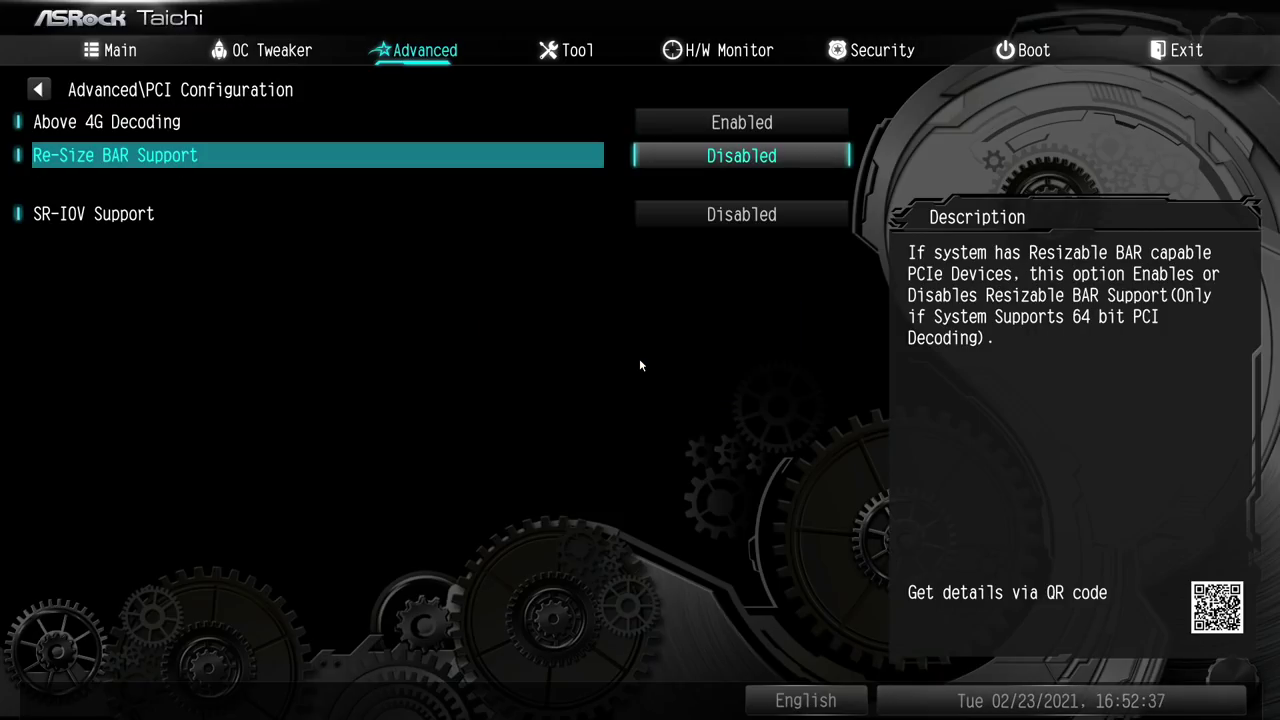
{"action": "key", "text": "Return"}
{"action": "key", "text": "Down"}
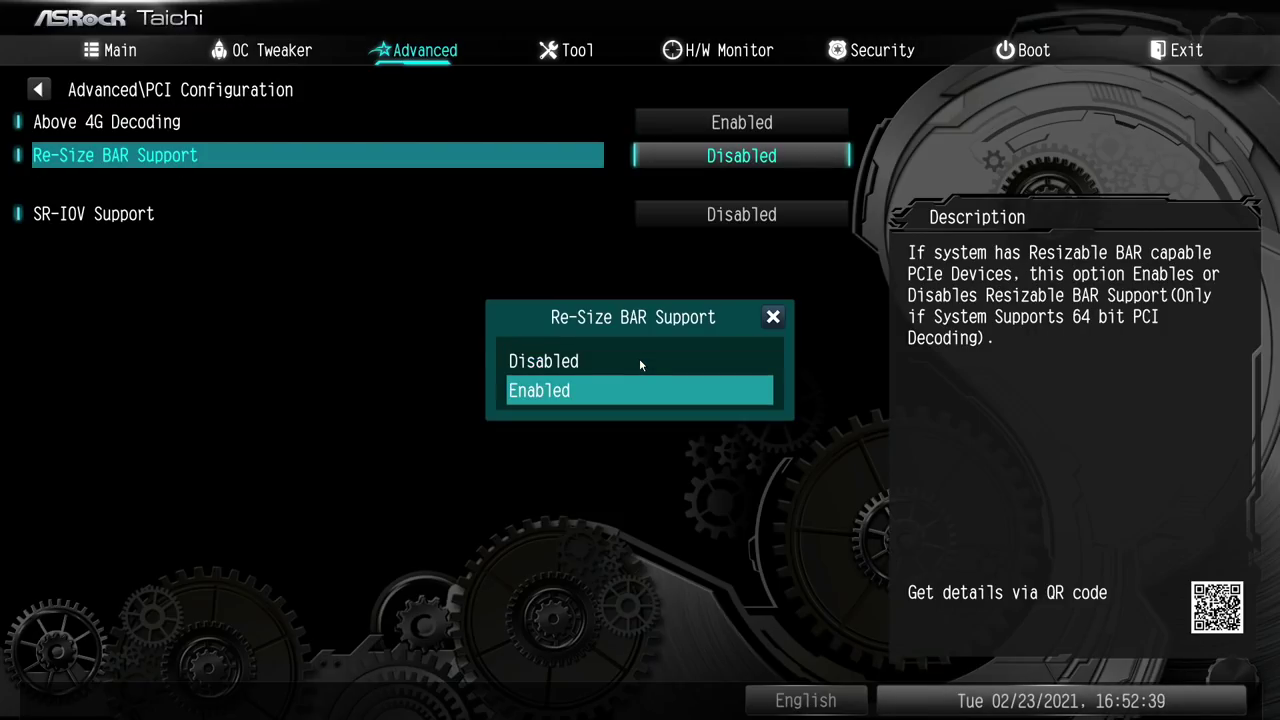
{"action": "key", "text": "Return"}
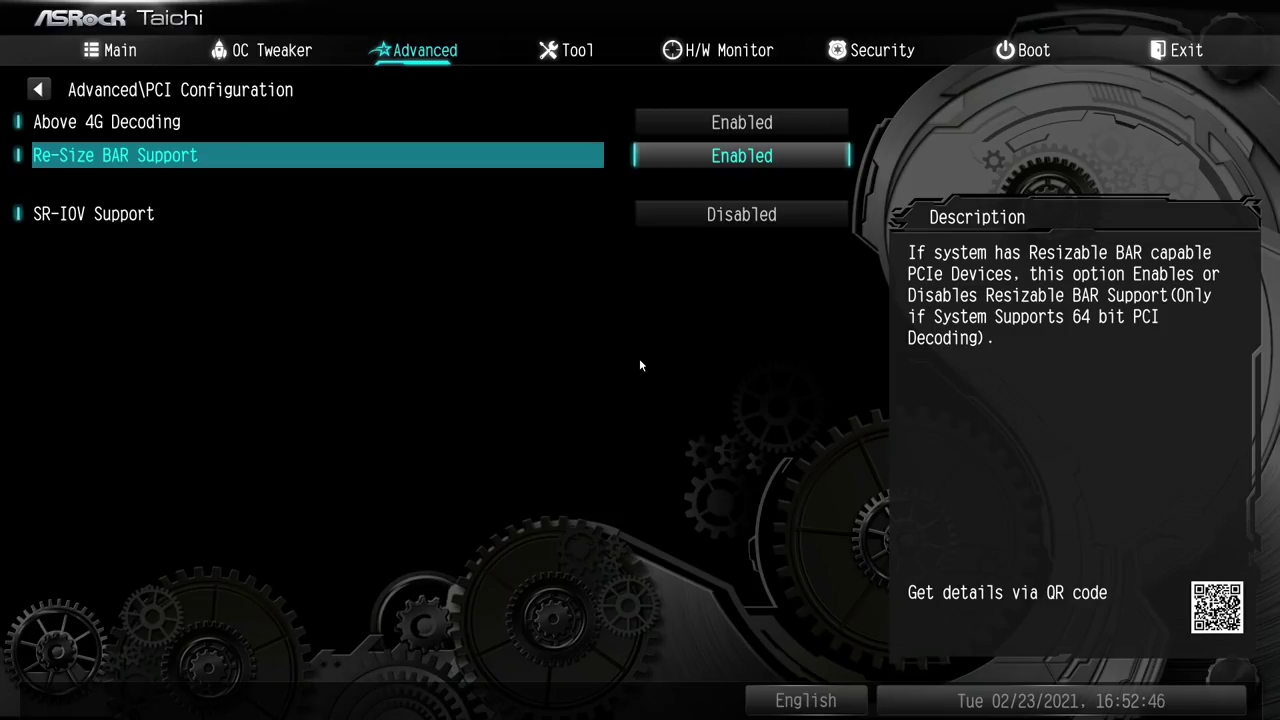
{"action": "key", "text": "Left"}
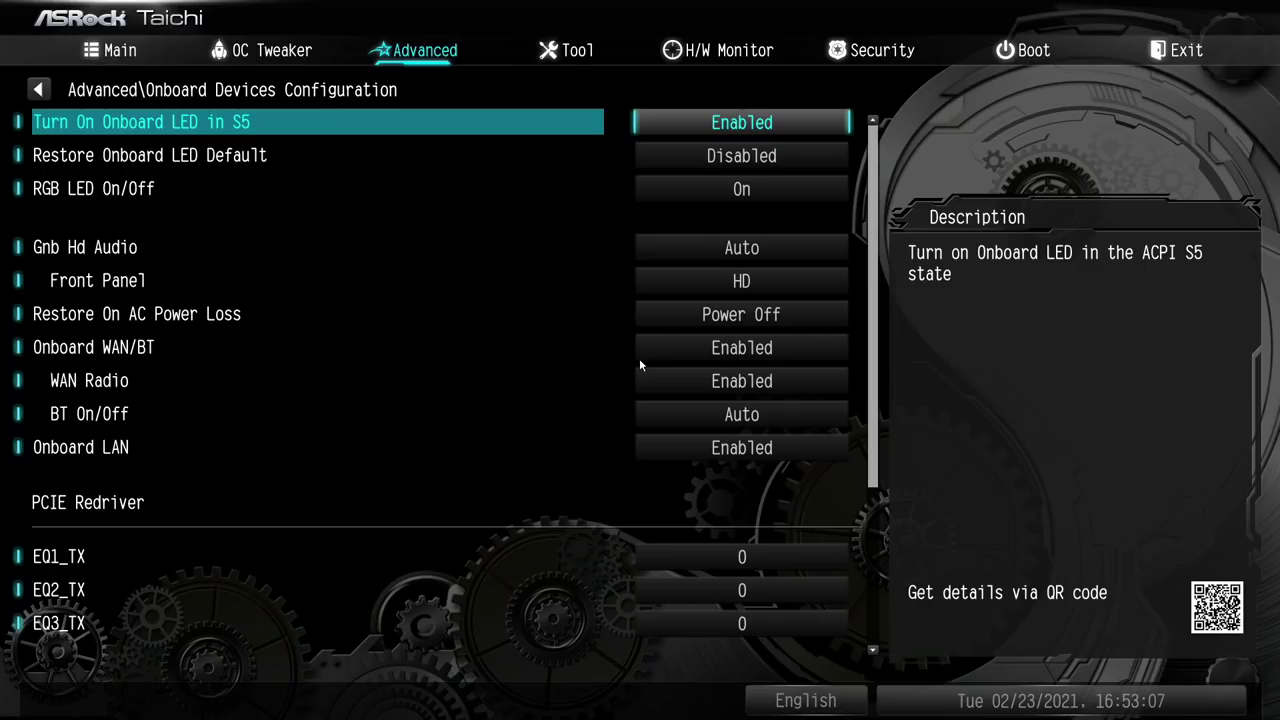
{"action": "key", "text": "Down"}
{"action": "key", "text": "Down"}
{"action": "key", "text": "Down"}
{"action": "key", "text": "Down"}
{"action": "key", "text": "Down"}
{"action": "key", "text": "Down"}
{"action": "key", "text": "Down"}
{"action": "key", "text": "Down"}
{"action": "key", "text": "Down"}
{"action": "key", "text": "Down"}
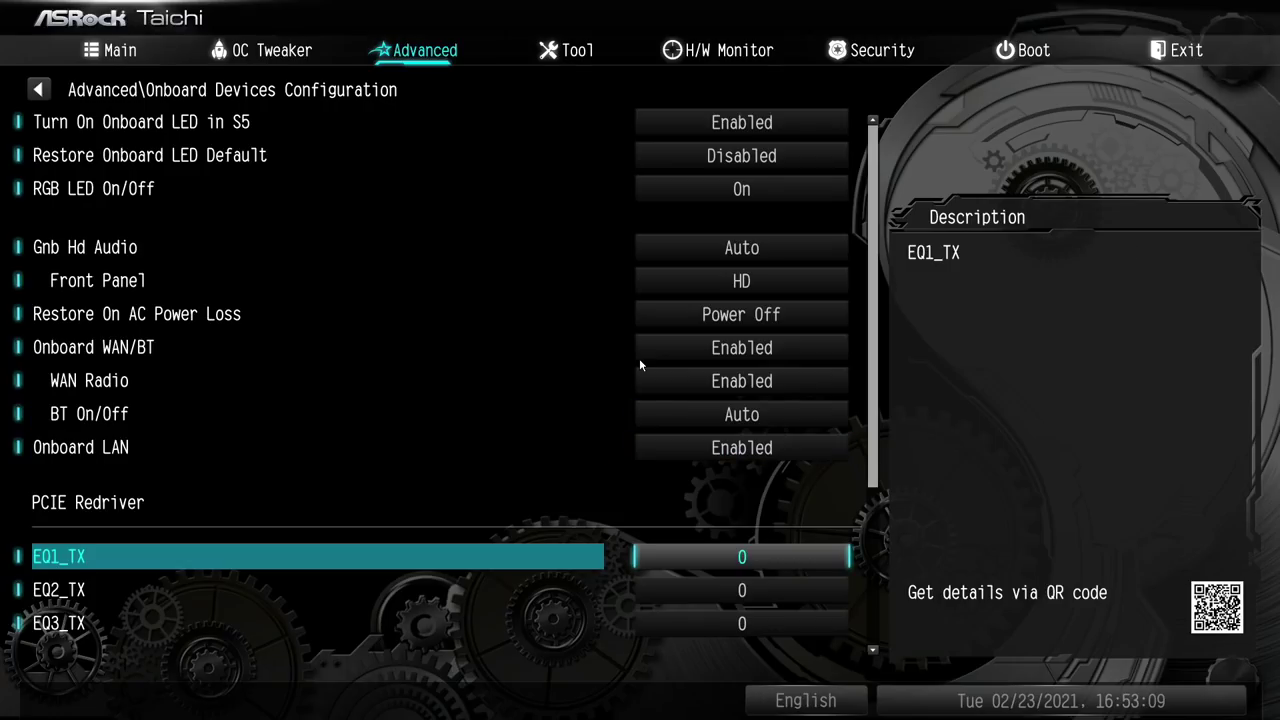
{"action": "key", "text": "Escape"}
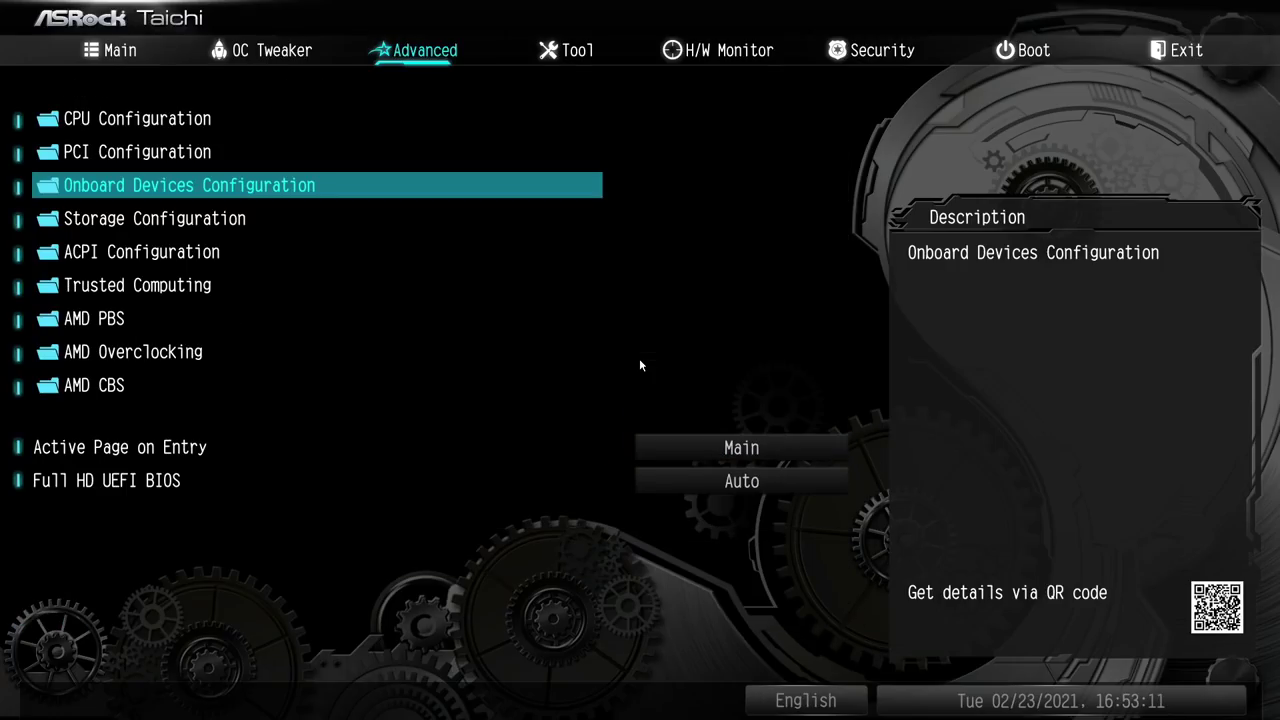
- Set the Setup Prompt Timeout to 1 second
{"action": "key", "text": "Down"}
{"action": "key", "text": "Down"}
{"action": "key", "text": "Down"}
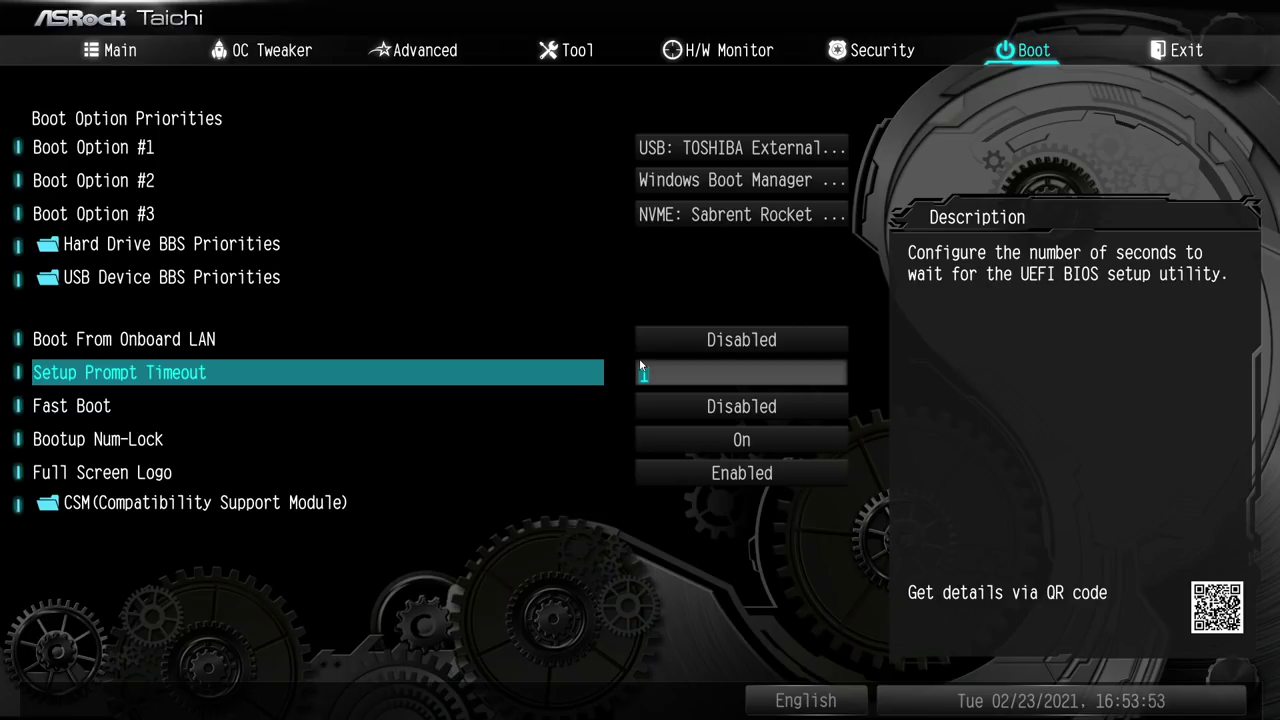
{"action": "key", "text": "Return"}
{"action": "key", "text": "Up"}
{"action": "key", "text": "Up"}
{"action": "key", "text": "Up"}
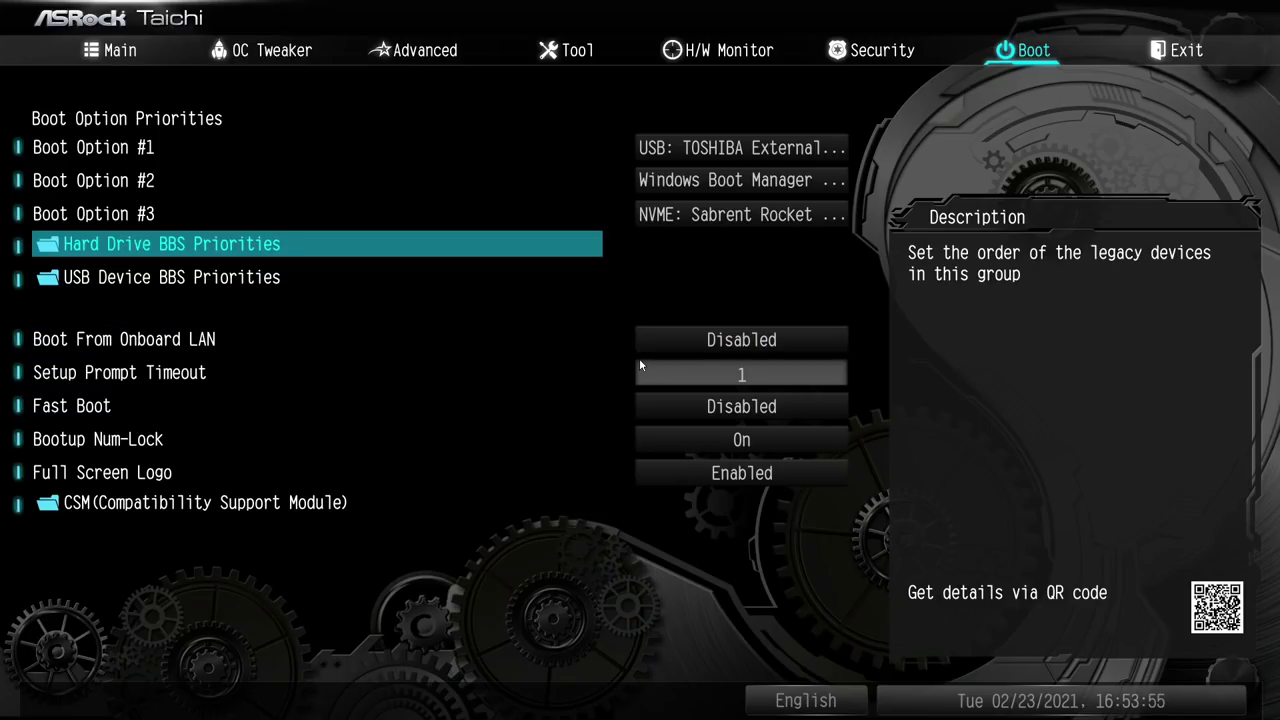
- Leave Boot Option #1 as the USB TOSHIBA drive and go to the Exit page
{"action": "key", "text": "Down"}
{"action": "key", "text": "Down"}
{"action": "key", "text": "Up"}
{"action": "key", "text": "Up"}
{"action": "key", "text": "Up"}
{"action": "key", "text": "Up"}
{"action": "key", "text": "Up"}
{"action": "key", "text": "Return"}
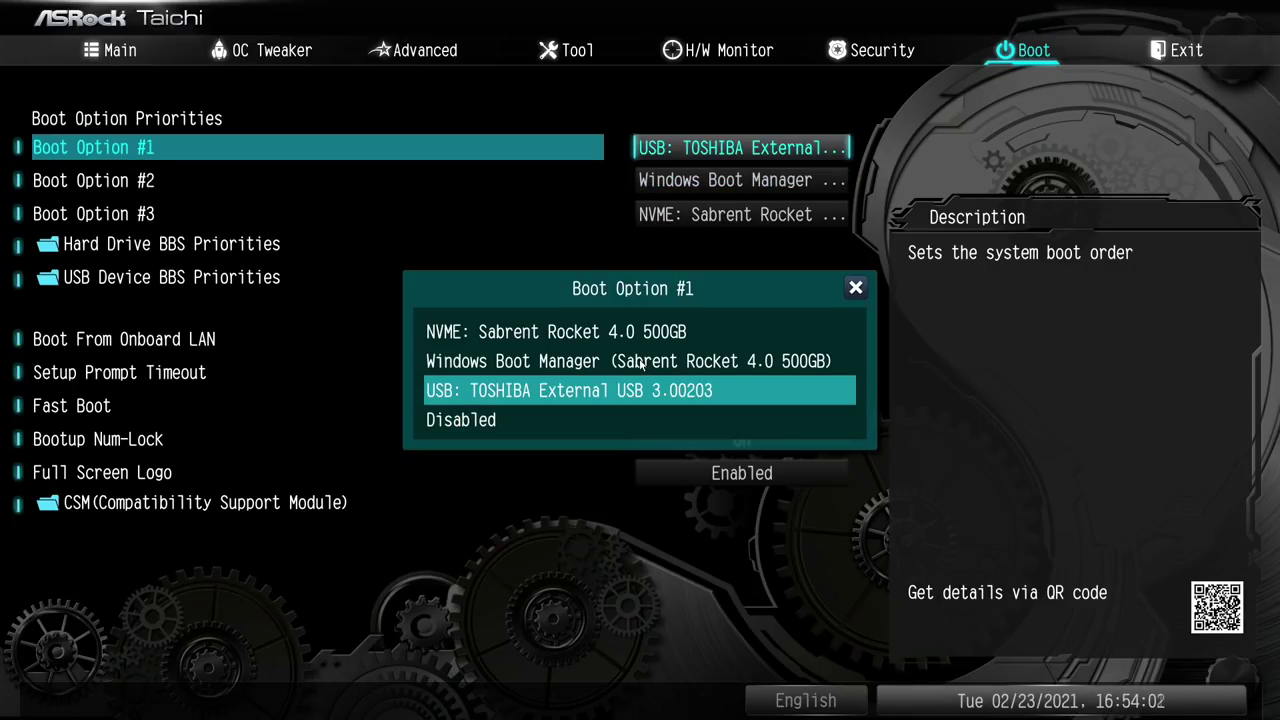
{"action": "key", "text": "Escape"}
{"action": "key", "text": "Down"}
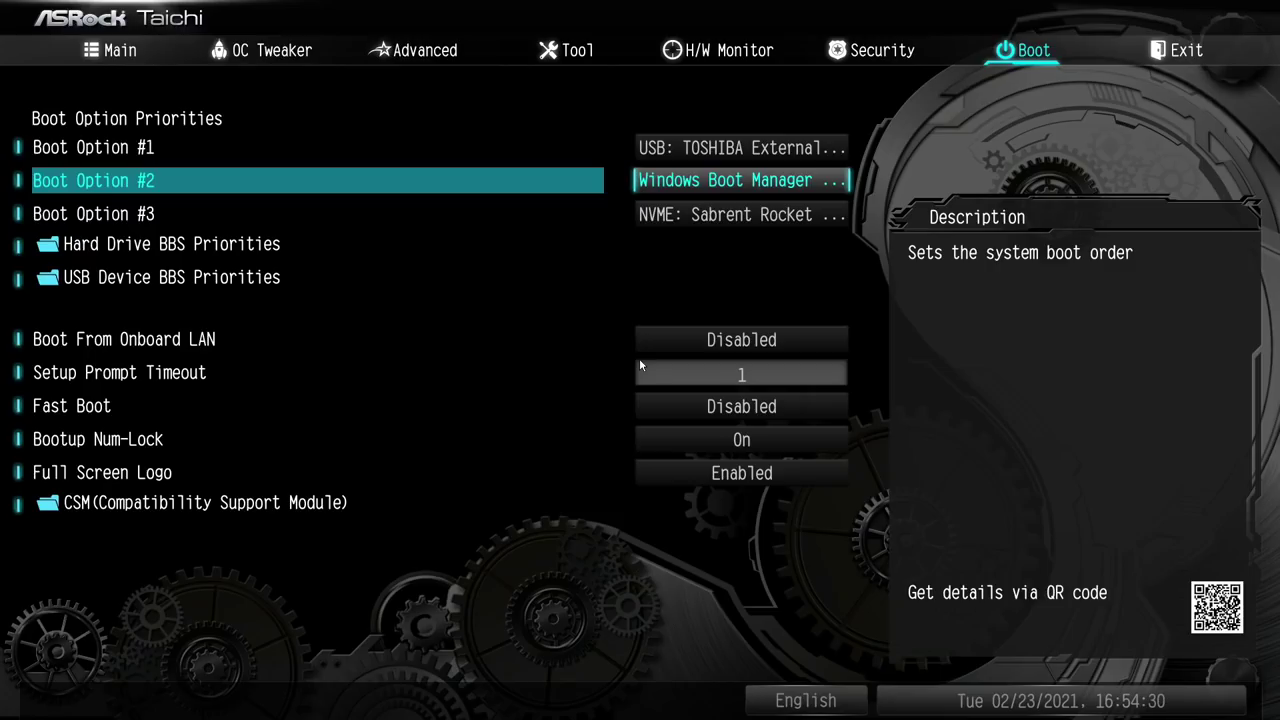
{"action": "key", "text": "Right"}
{"action": "key", "text": "Down"}
- Save with F10 and restart, then recheck Boot Option #1 in the BIOS boot order
{"action": "key", "text": "Up"}
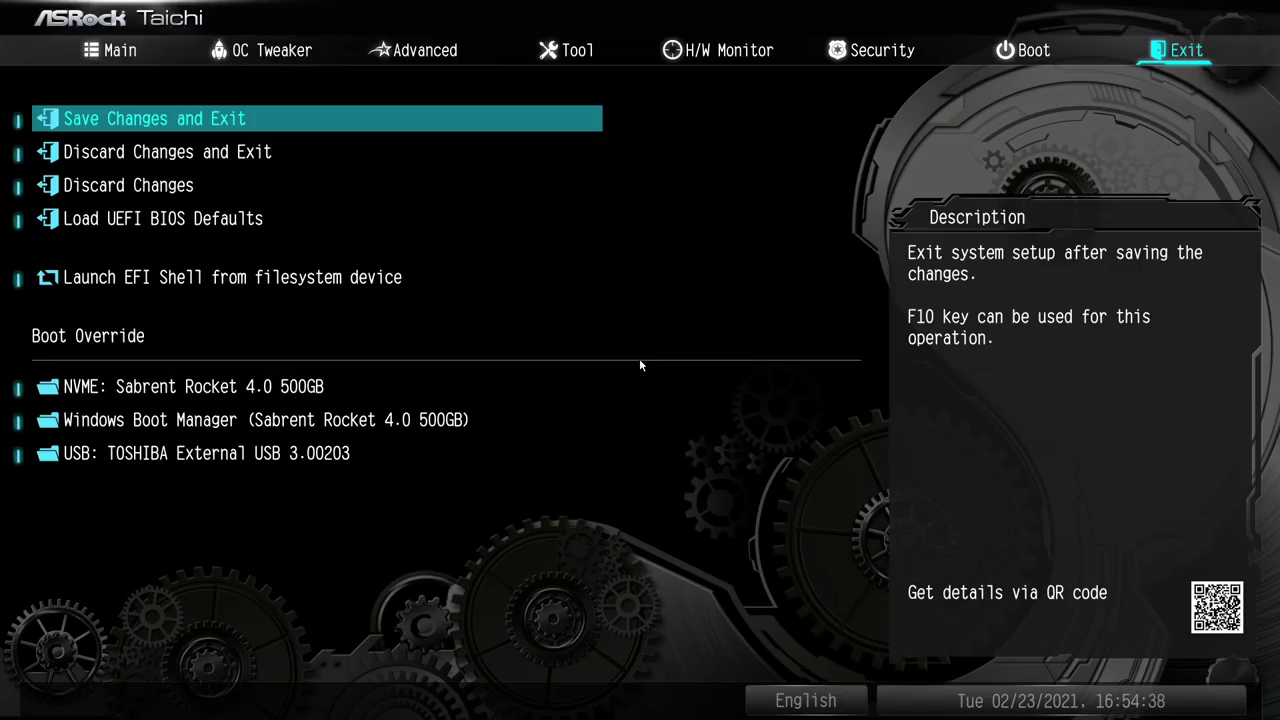
{"action": "key", "text": "F10"}
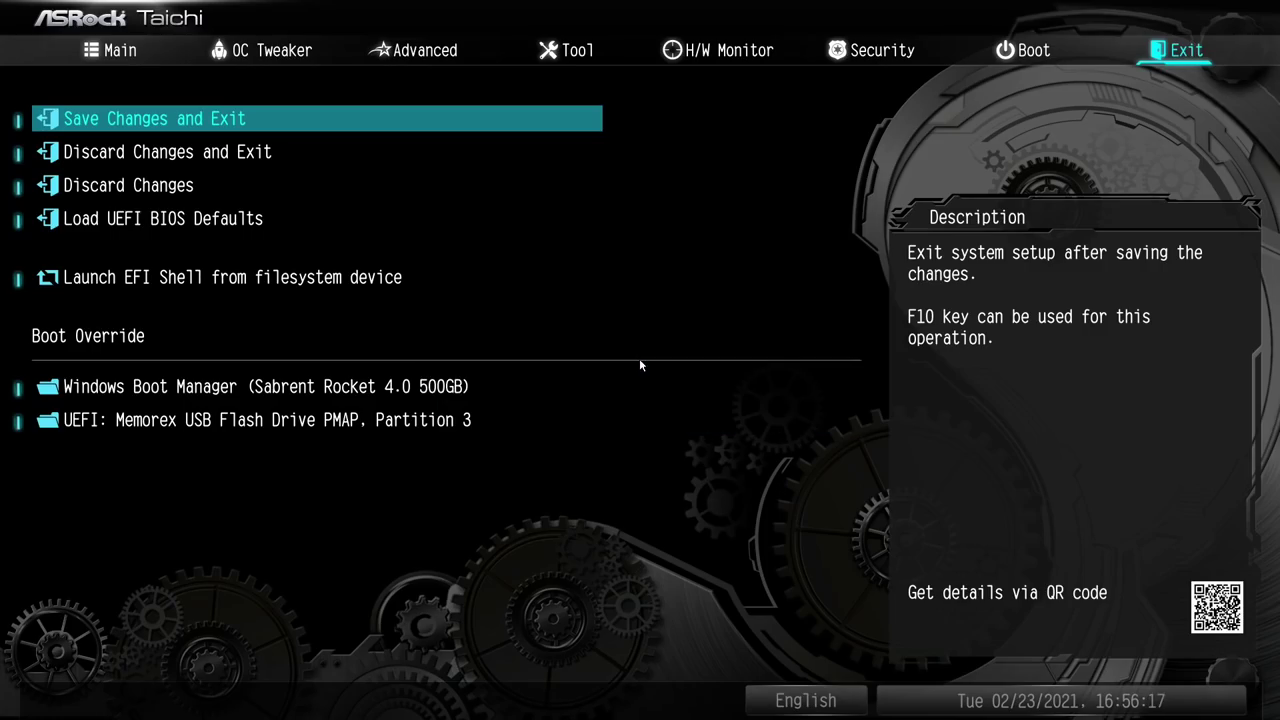
{"action": "key", "text": "Left"}
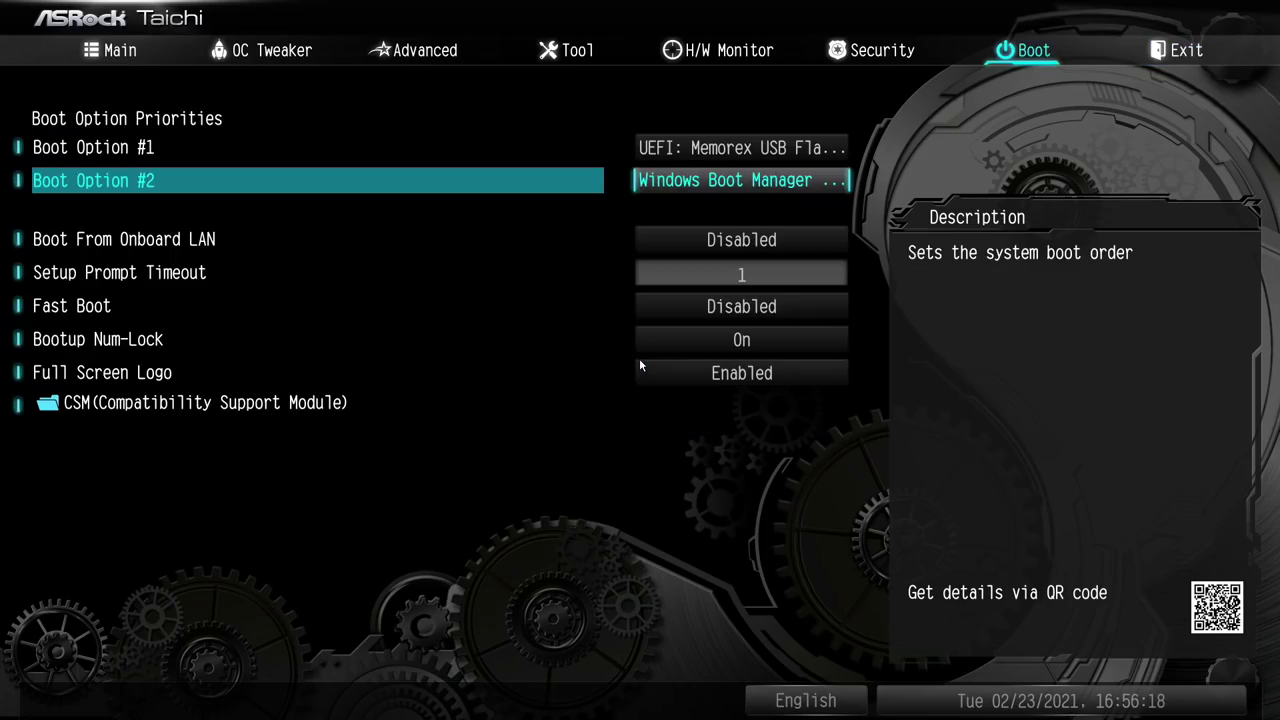
{"action": "key", "text": "Up"}
{"action": "key", "text": "Down"}
{"action": "key", "text": "Up"}
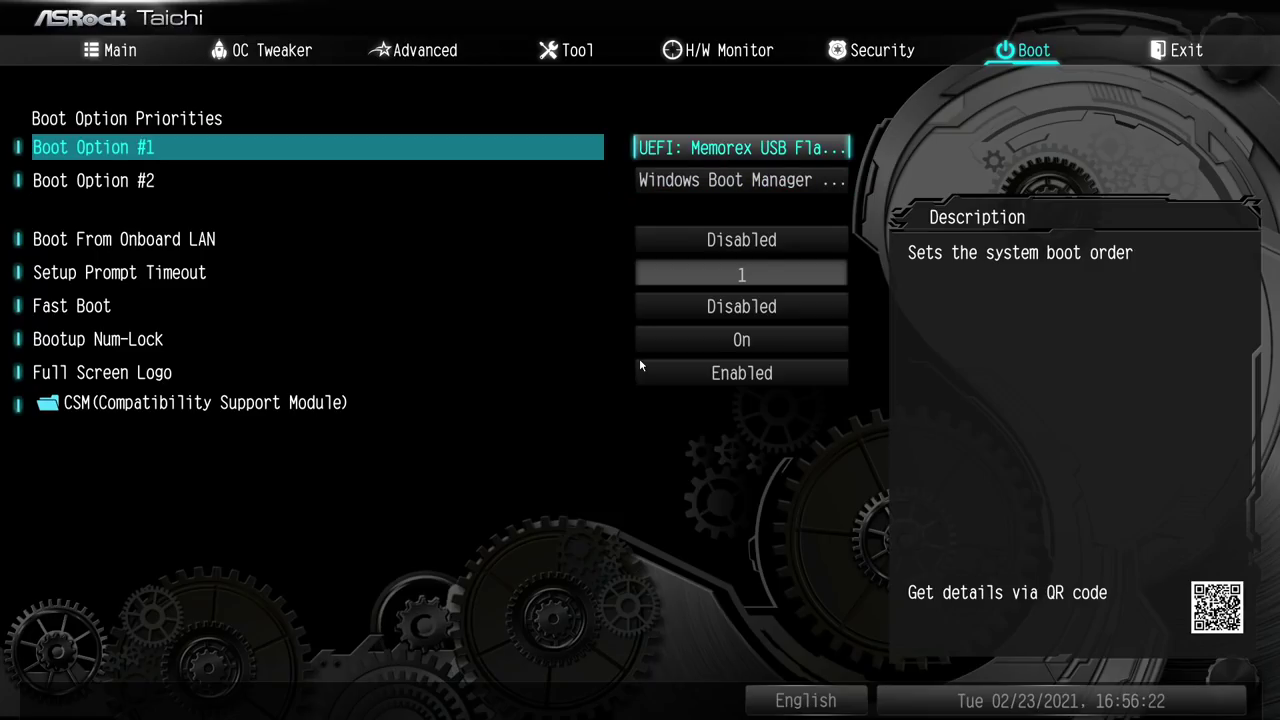
- Choose Save Changes and Exit to reboot the rig into SimpleMiningOS
{"action": "key", "text": "Right"}
{"action": "key", "text": "Down"}
{"action": "key", "text": "Up"}
{"action": "key", "text": "Return"}
{"action": "key", "text": "Return"}
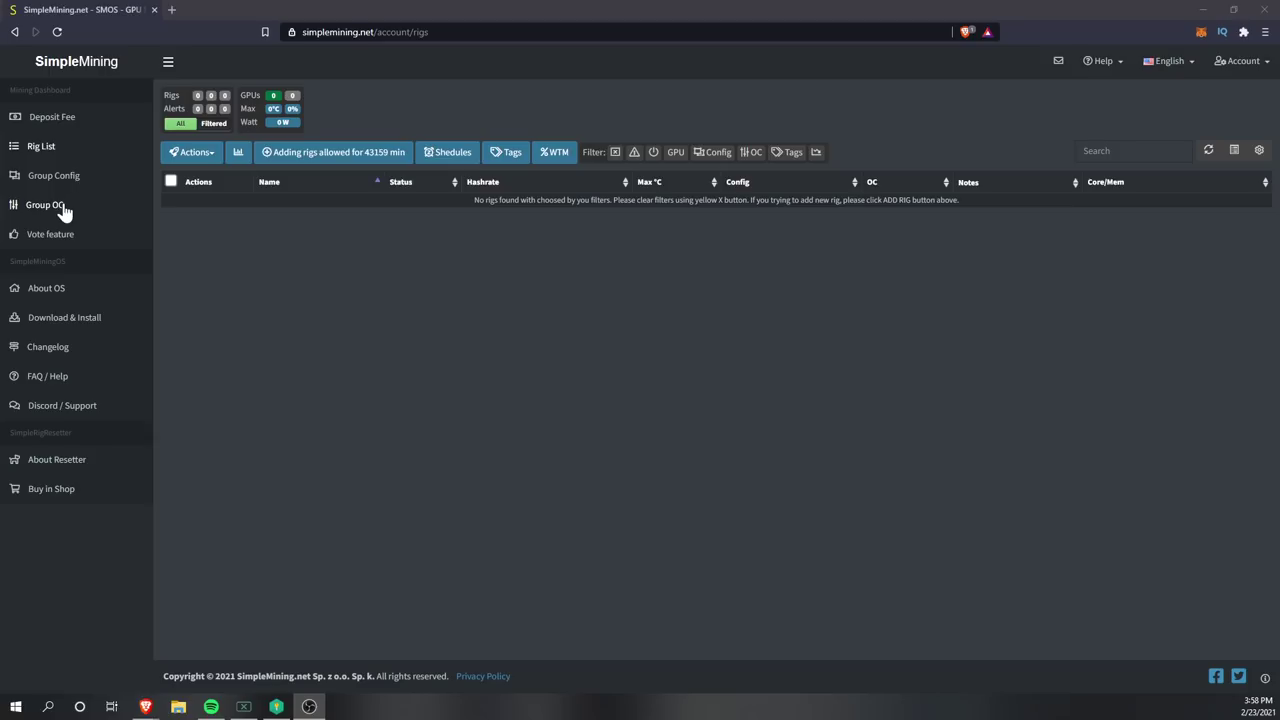
{"action": "left_click", "coordinate": [47, 178]}
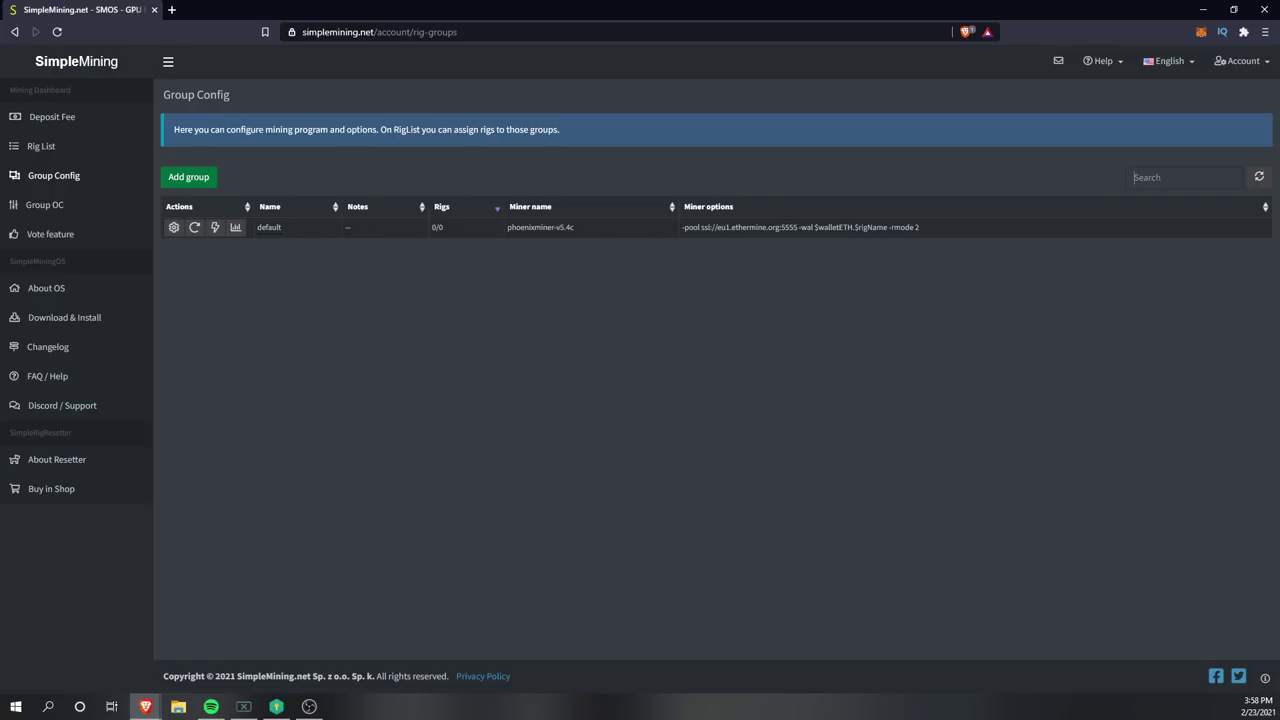
{"action": "left_click", "coordinate": [173, 228]}
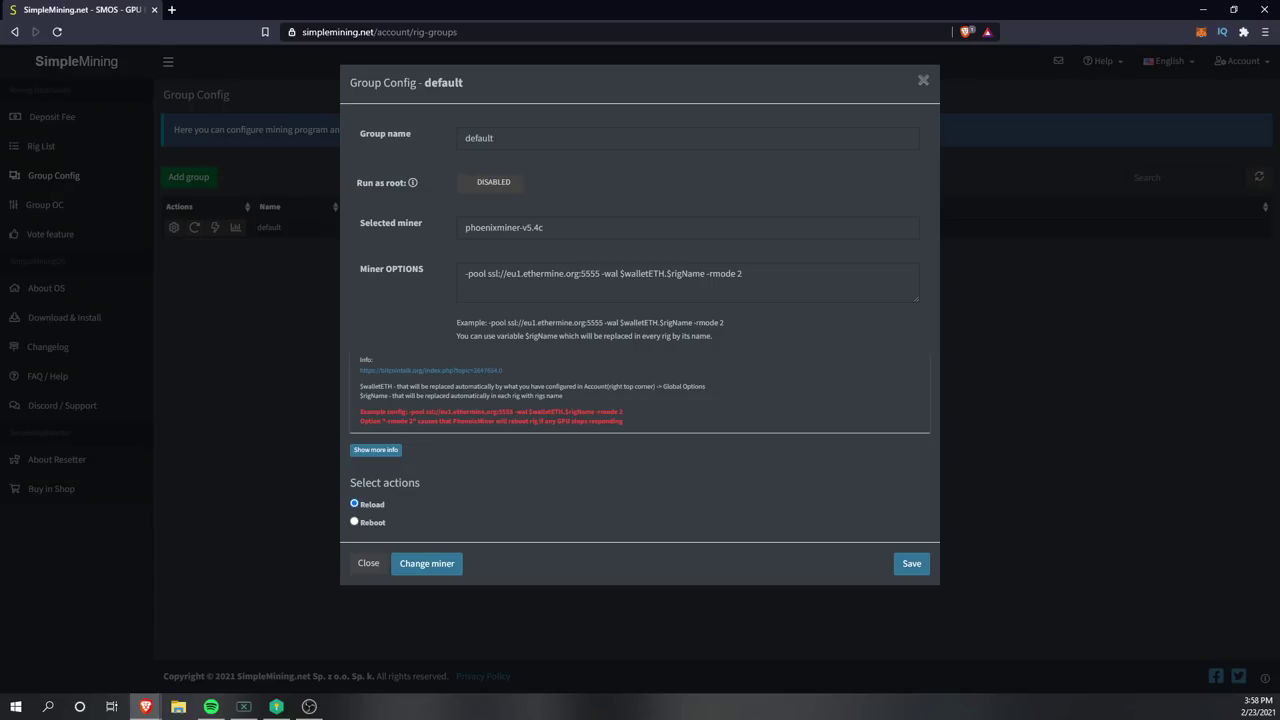
{"action": "left_click_drag", "start_coordinate": [600, 273], "coordinate": [484, 273]}
{"action": "left_click", "coordinate": [522, 273]}
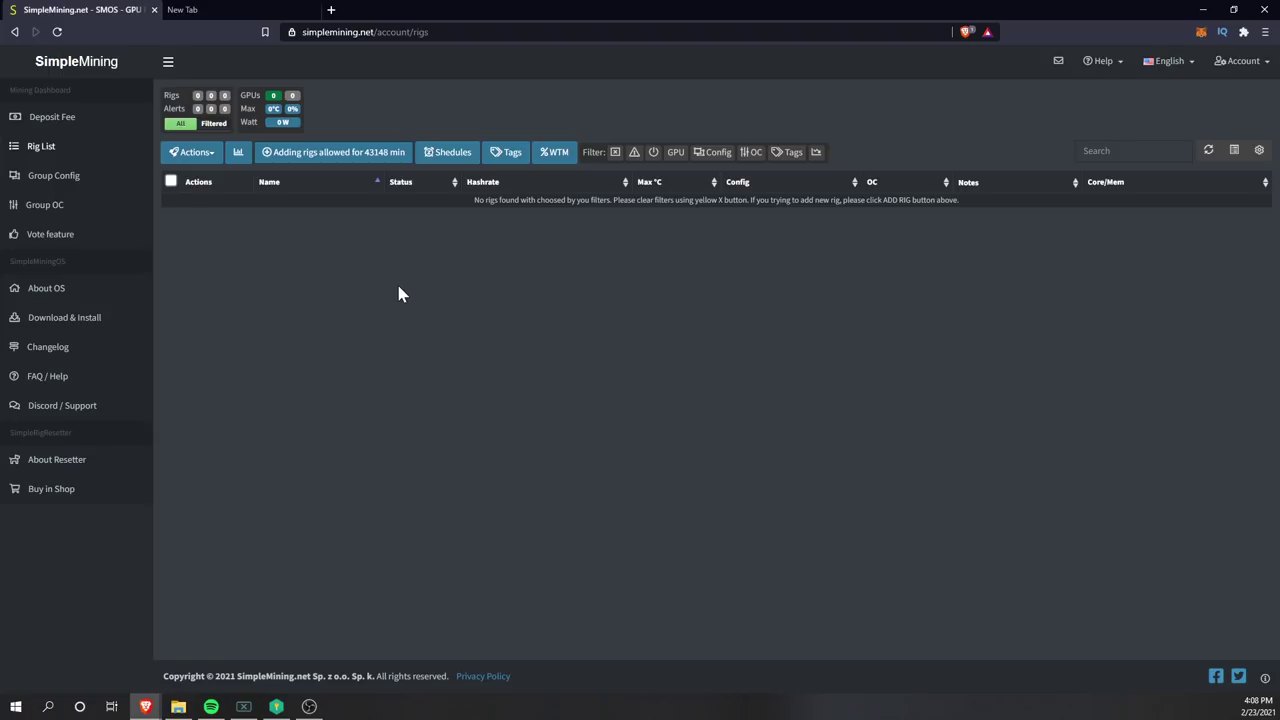
- From the Rig List, allow new rigs to be added to the account for 120 minutes
{"action": "left_click", "coordinate": [41, 146]}
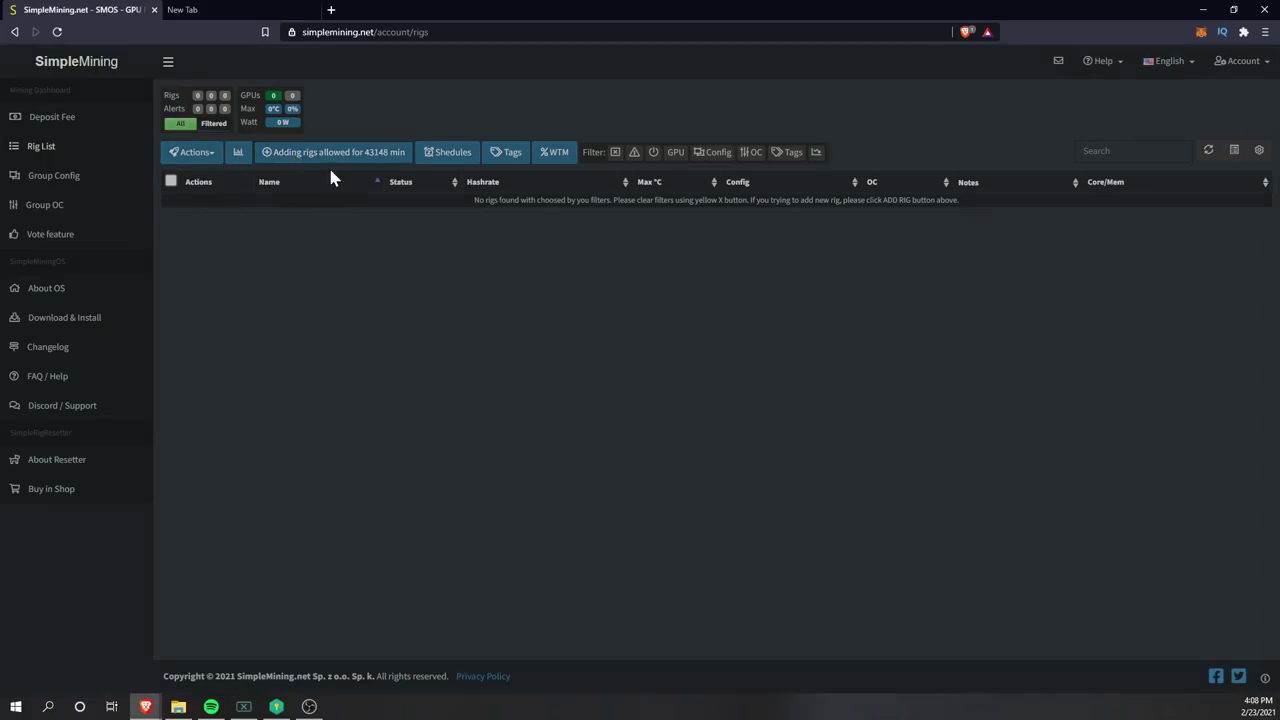
{"action": "left_click", "coordinate": [313, 155]}
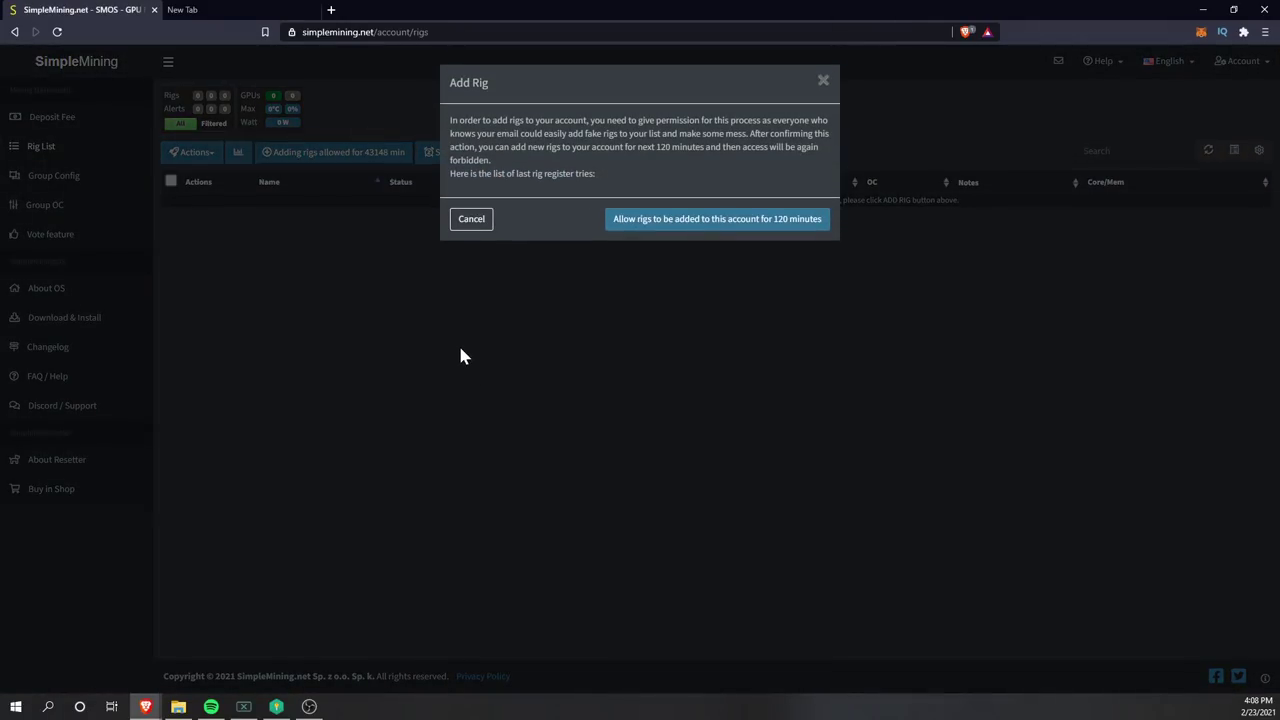
{"action": "left_click", "coordinate": [667, 230]}
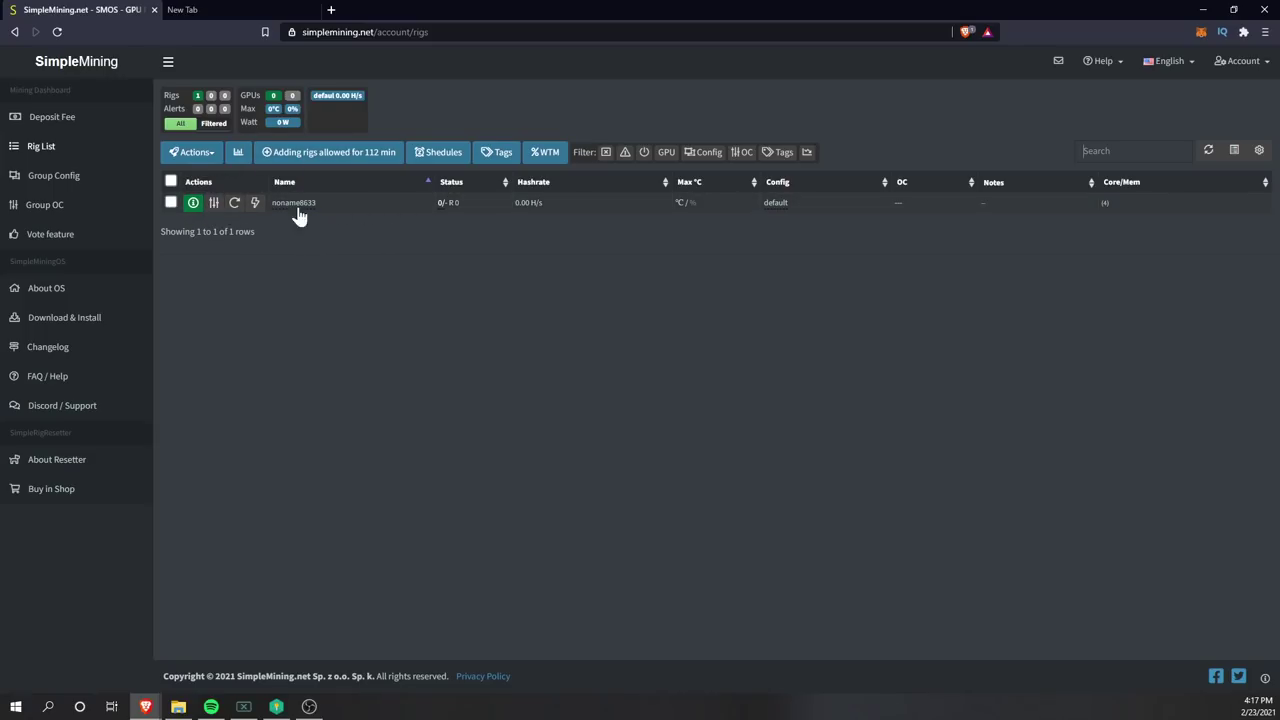
- Leave noname8633's OC settings unchanged and start a new group OC profile
{"action": "left_click", "coordinate": [214, 203]}
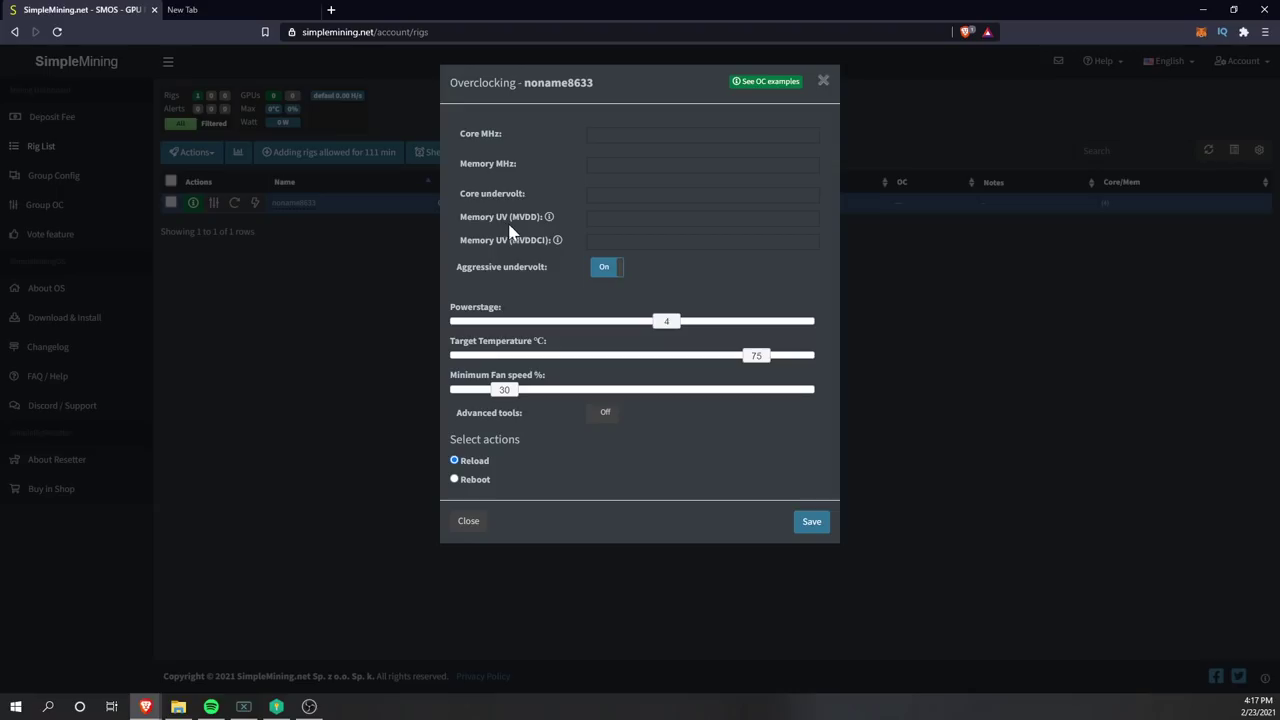
{"action": "left_click", "coordinate": [823, 81]}
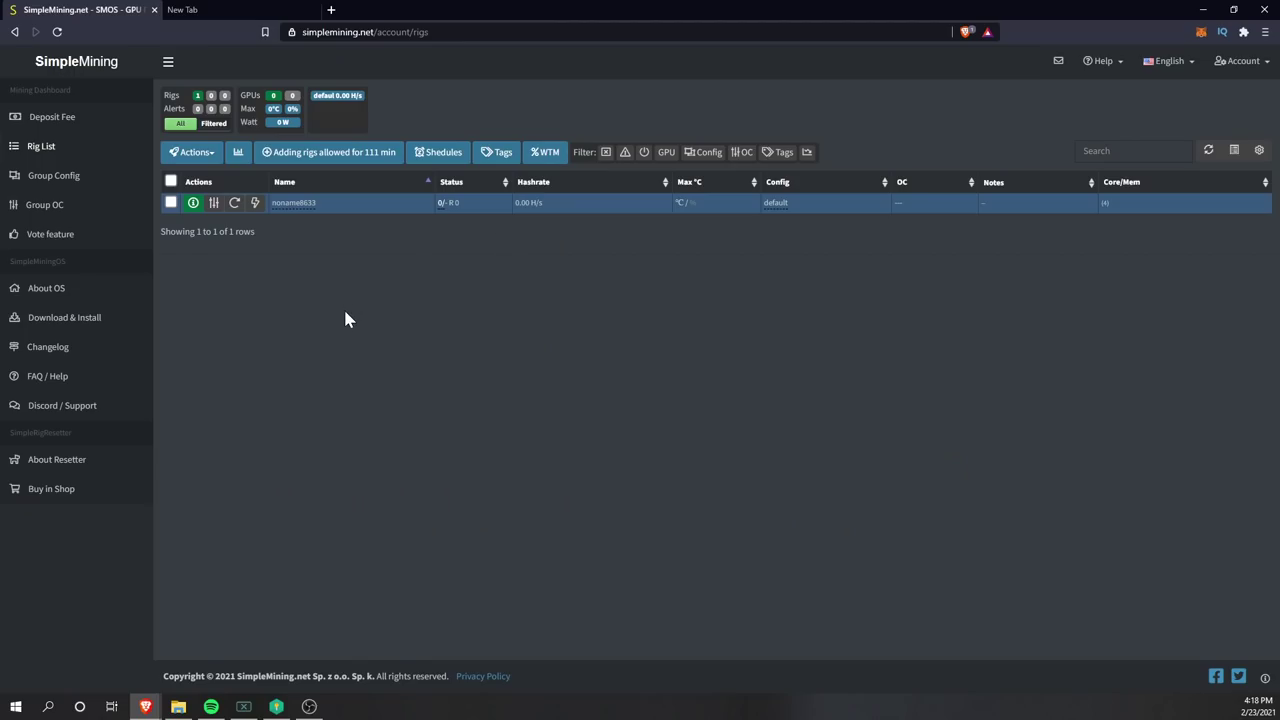
{"action": "left_click", "coordinate": [52, 206]}
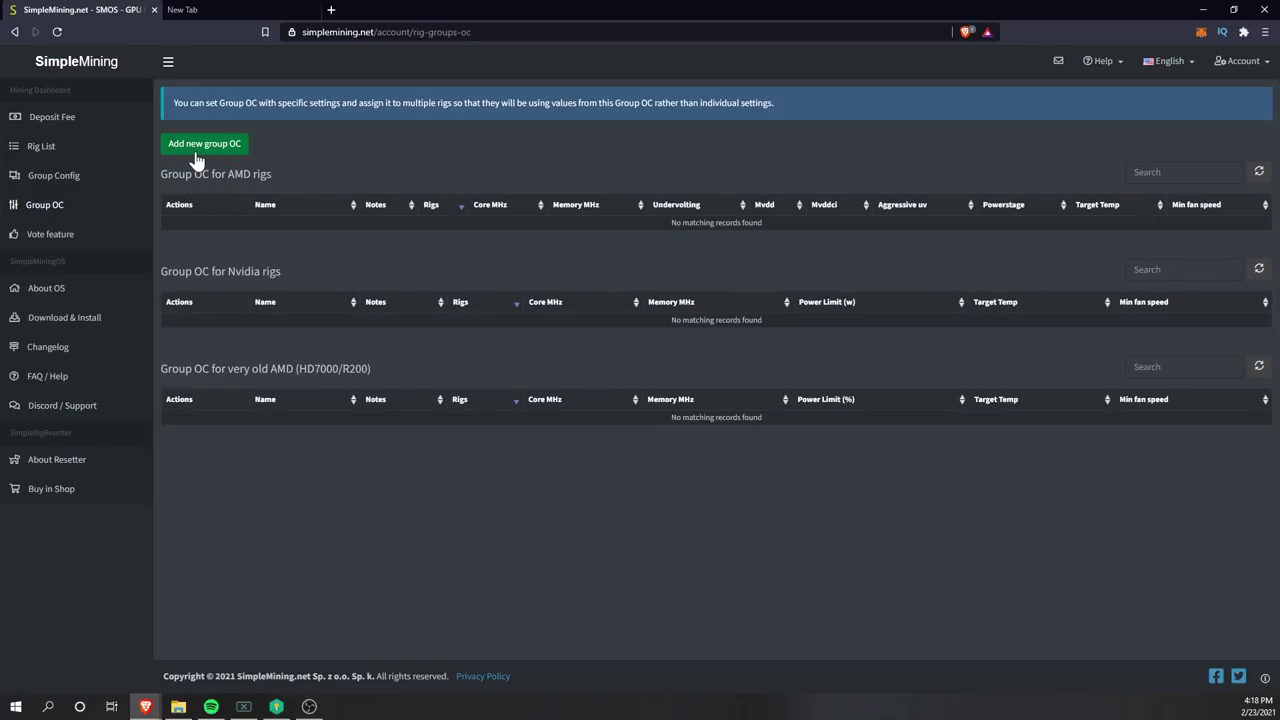
{"action": "left_click", "coordinate": [198, 150]}
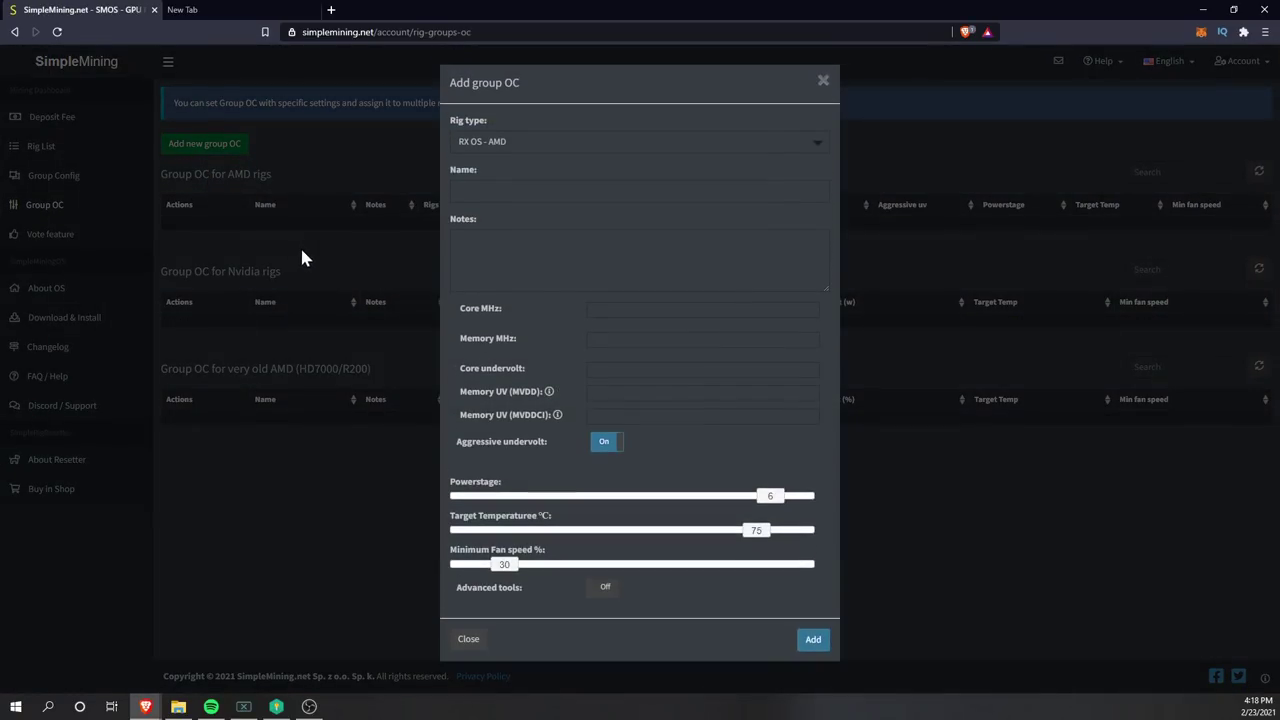
- Keep the rig type as RX OS - AMD and name the profile RX 6000
{"action": "left_click", "coordinate": [503, 142]}
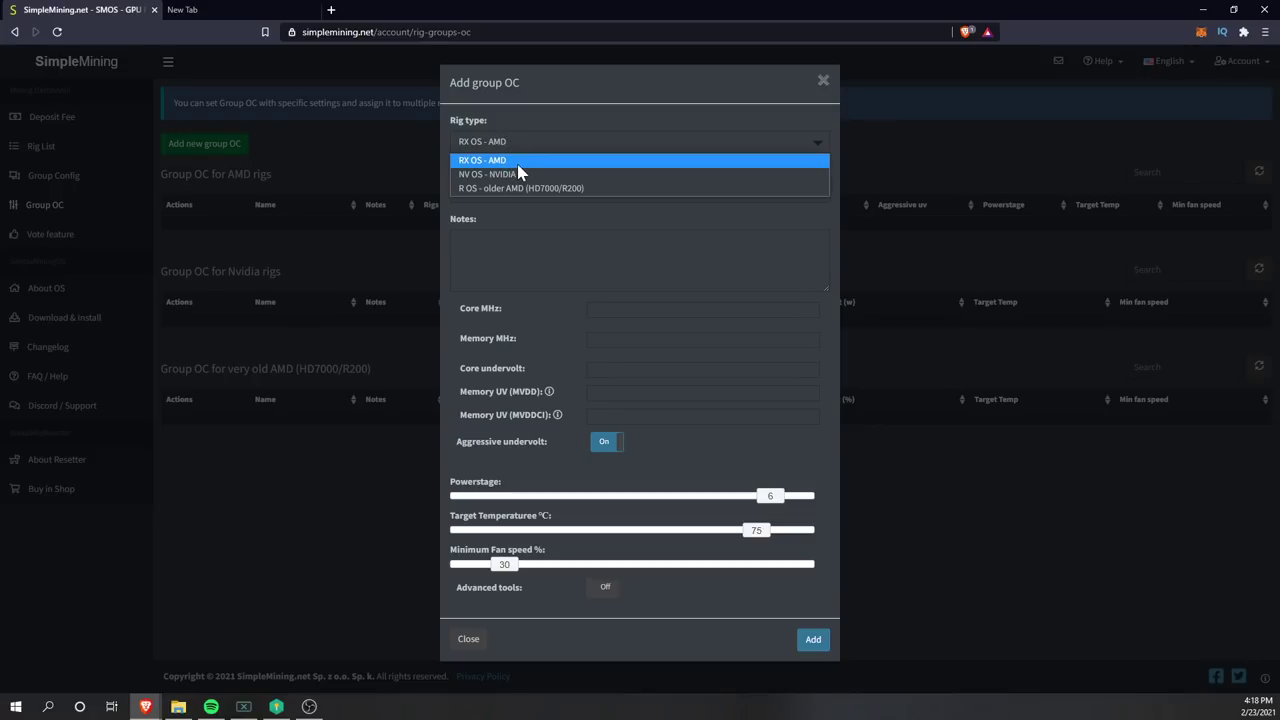
{"action": "left_click", "coordinate": [443, 143]}
{"action": "left_click", "coordinate": [531, 147]}
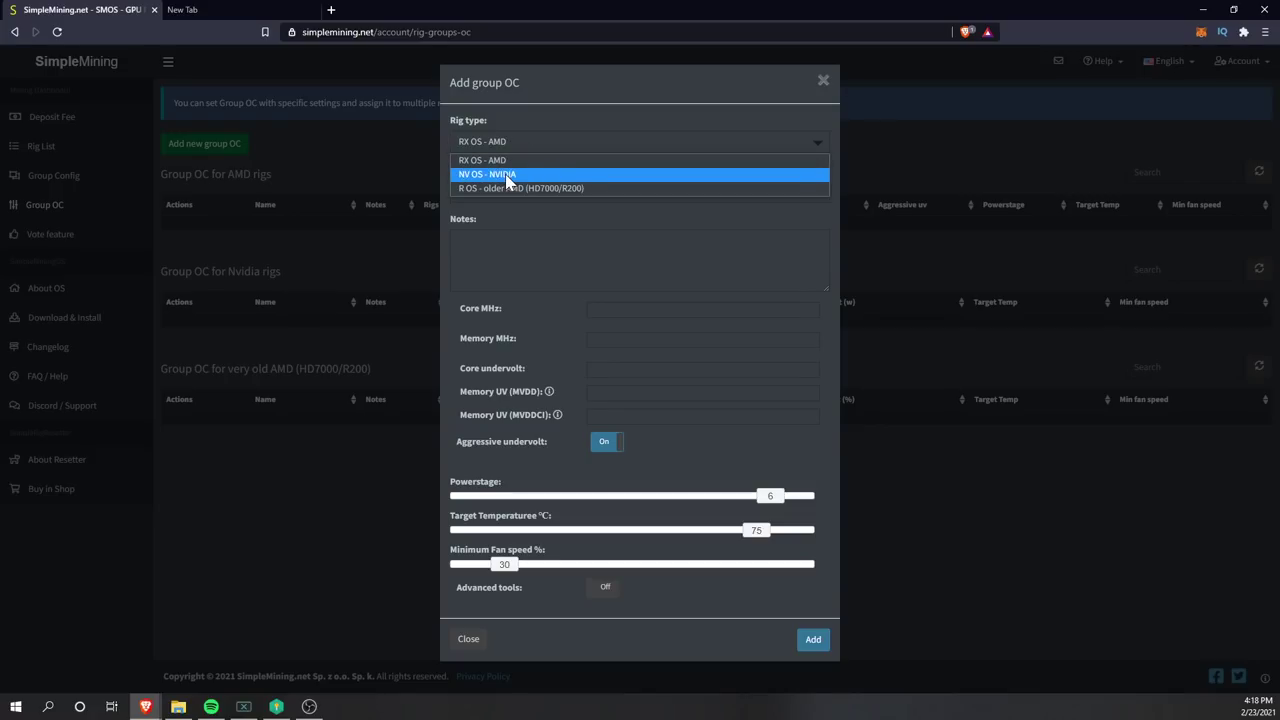
{"action": "left_click", "coordinate": [515, 154]}
{"action": "left_click", "coordinate": [470, 191]}
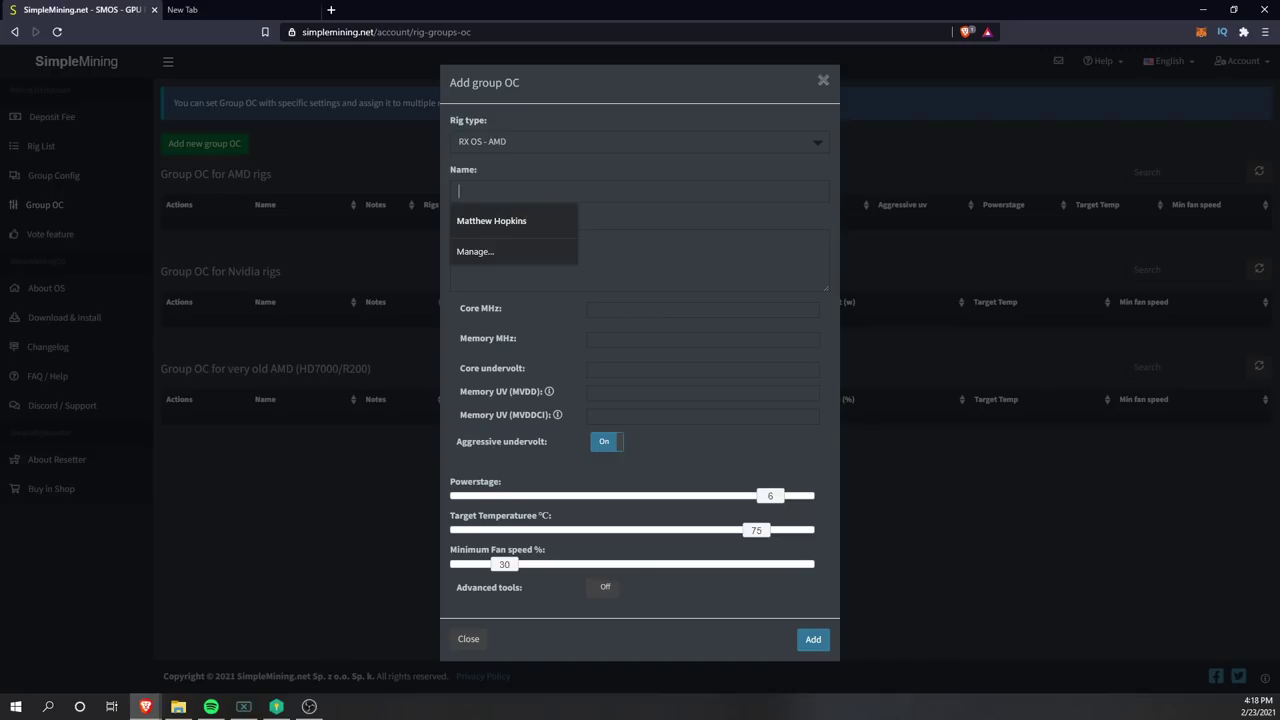
{"action": "key", "text": "Escape"}
{"action": "type", "text": "RX 6000"}
- Enter core 1150, memory 2150 and undervolt 750, then add the RX 6000 profile
{"action": "left_click", "coordinate": [612, 308]}
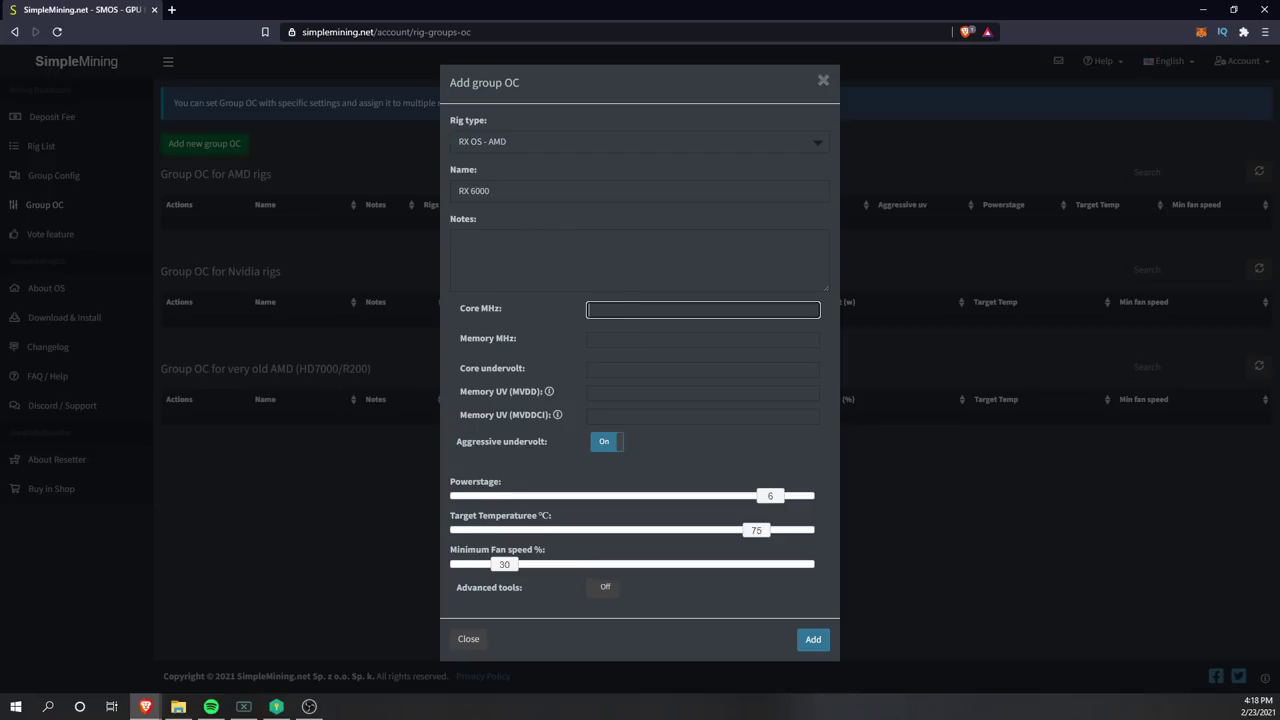
{"action": "type", "text": "1150"}
{"action": "key", "text": "Tab"}
{"action": "type", "text": "2150"}
{"action": "key", "text": "Tab"}
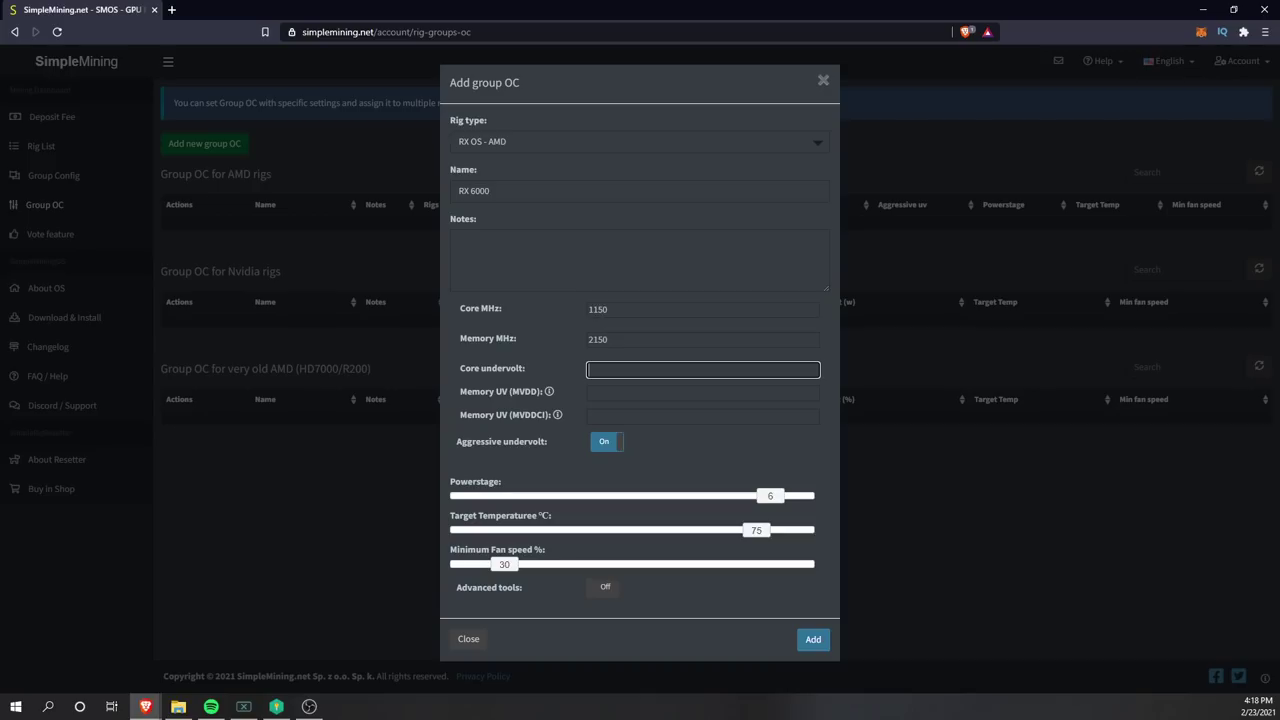
{"action": "type", "text": "750"}
{"action": "left_click", "coordinate": [812, 641]}
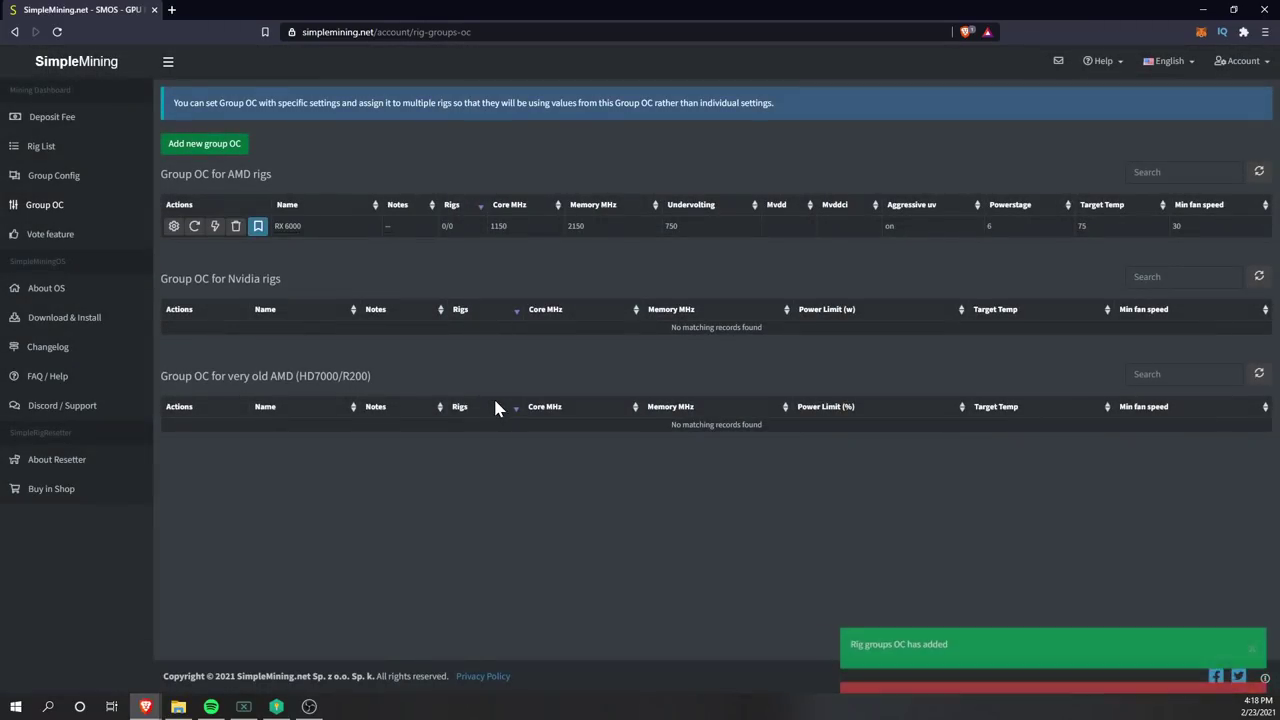
- Link the RX 6000 group OC to rig noname8633, then view the rig's details
{"action": "left_click", "coordinate": [40, 147]}
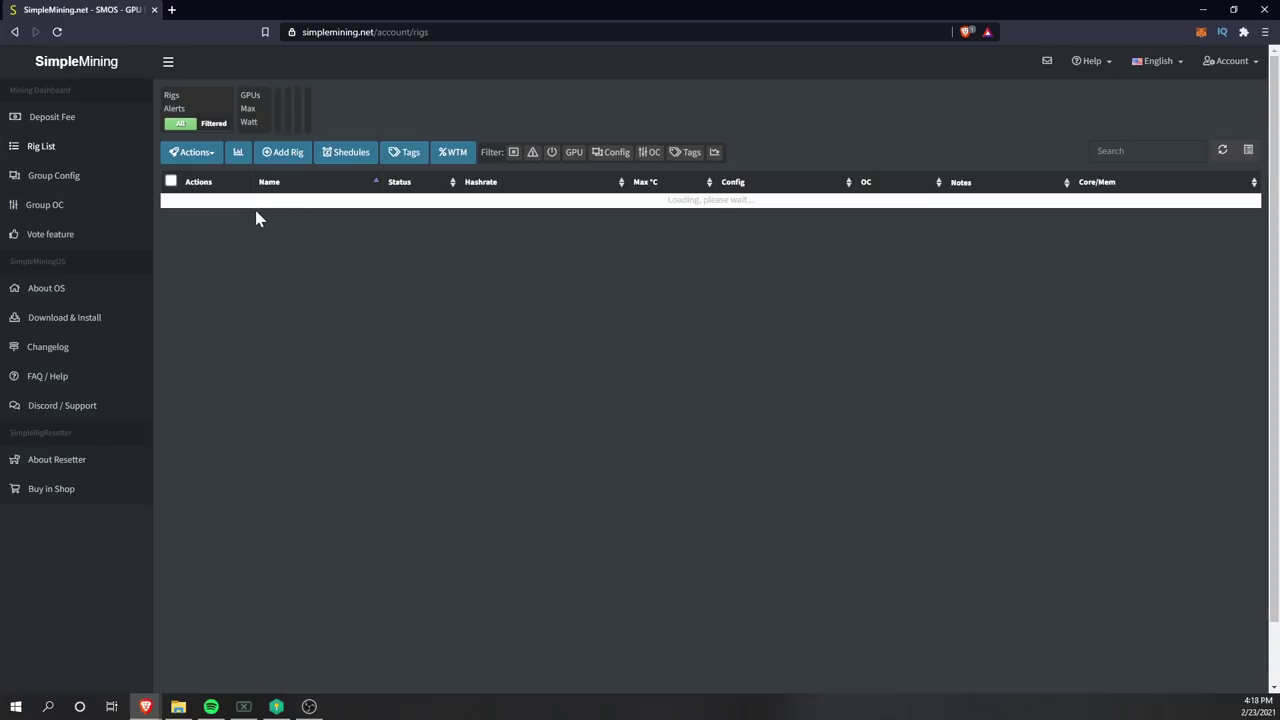
{"action": "left_click", "coordinate": [172, 206]}
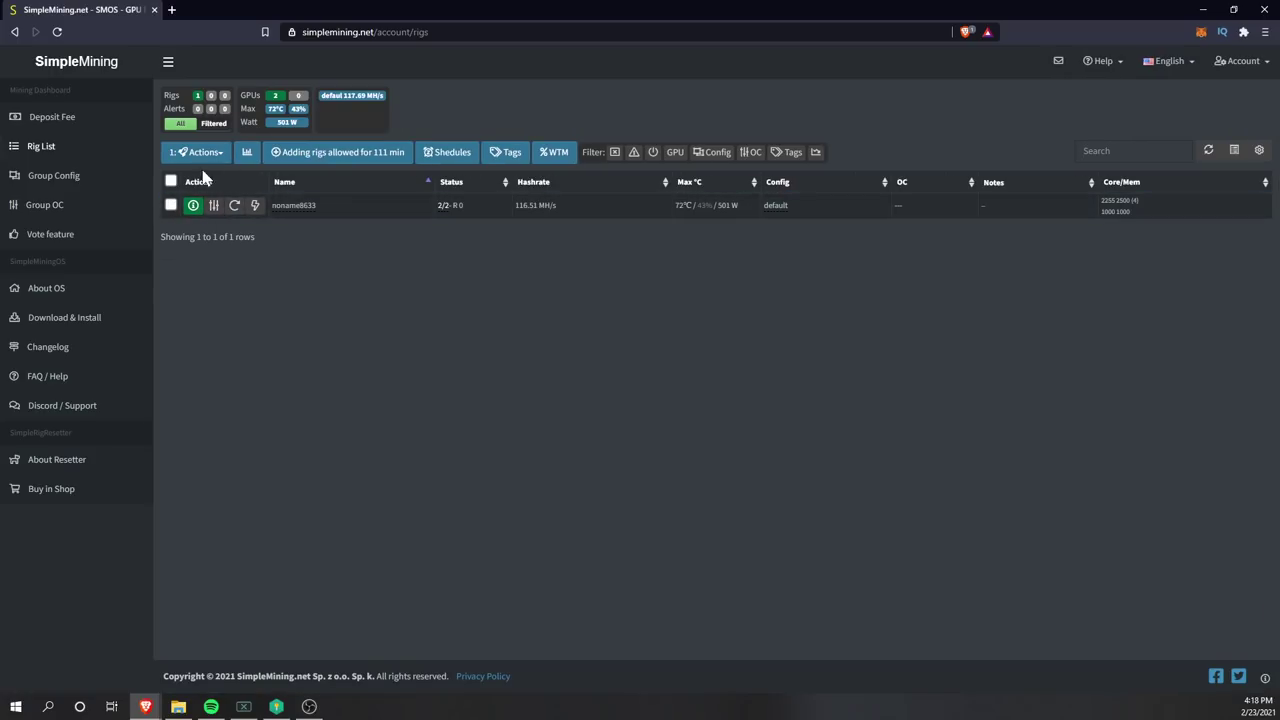
{"action": "left_click", "coordinate": [212, 156]}
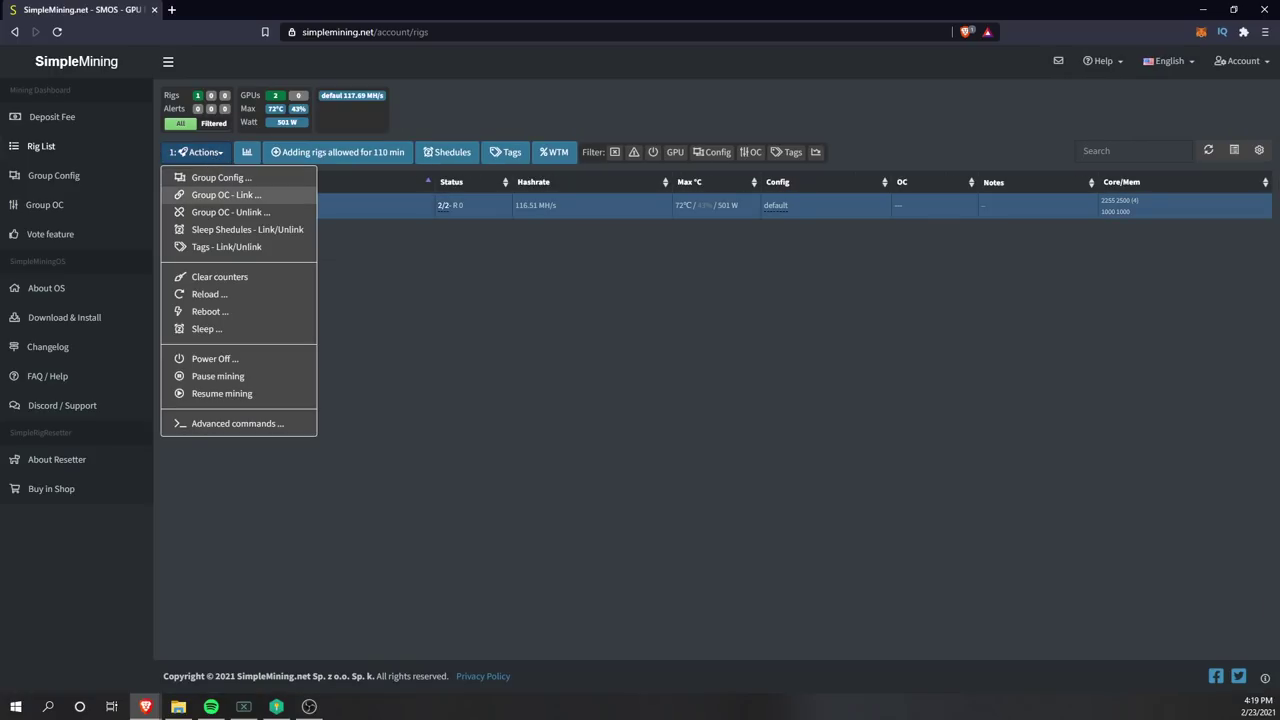
{"action": "left_click", "coordinate": [226, 195]}
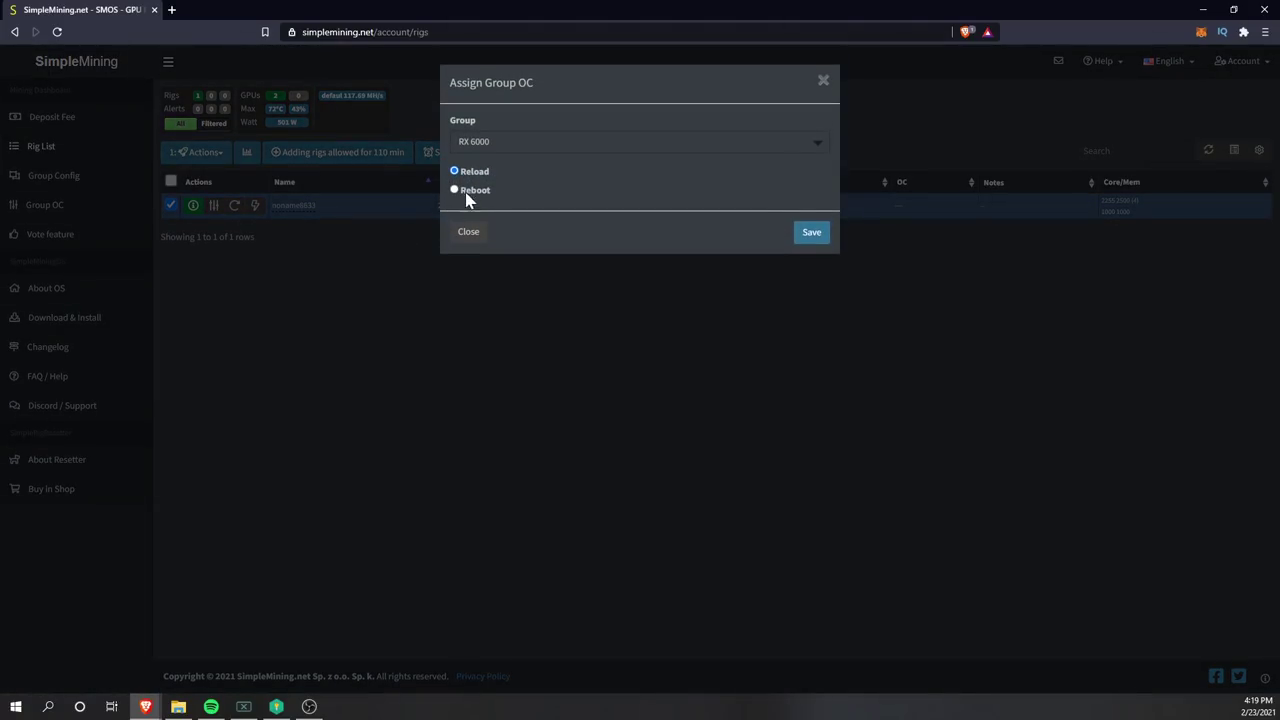
{"action": "left_click", "coordinate": [668, 150]}
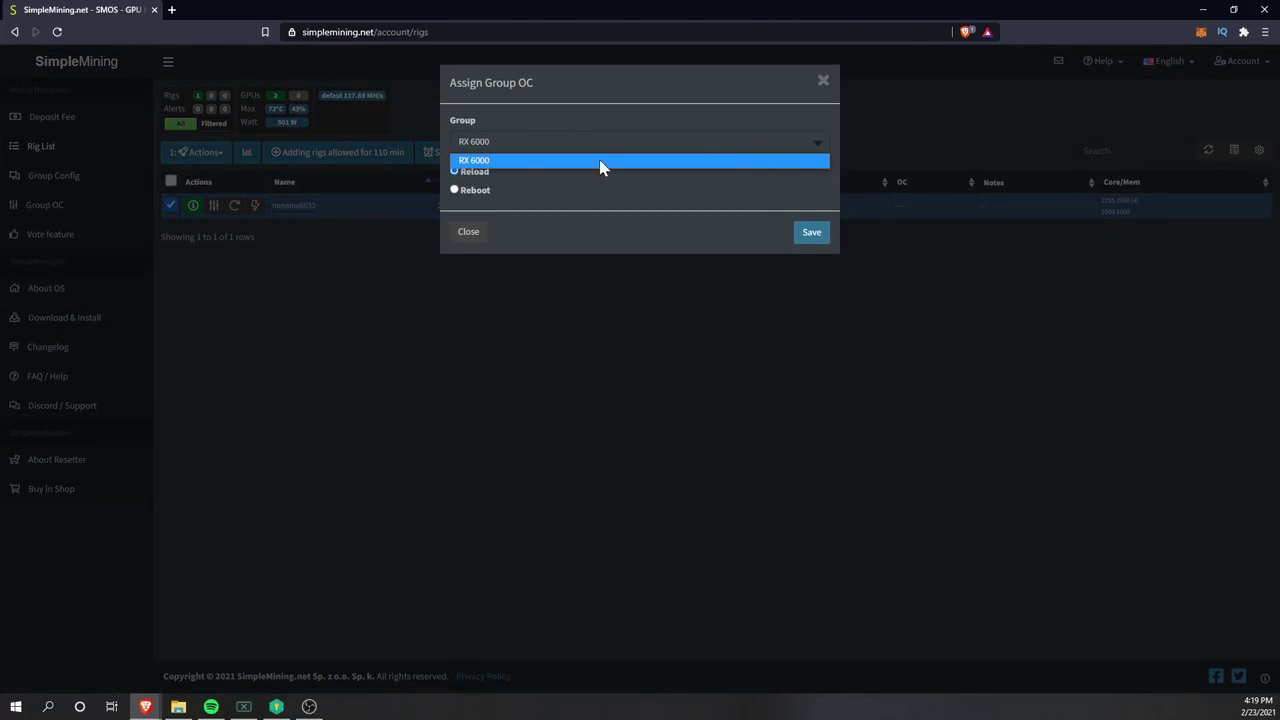
{"action": "left_click", "coordinate": [491, 163]}
{"action": "left_click", "coordinate": [812, 240]}
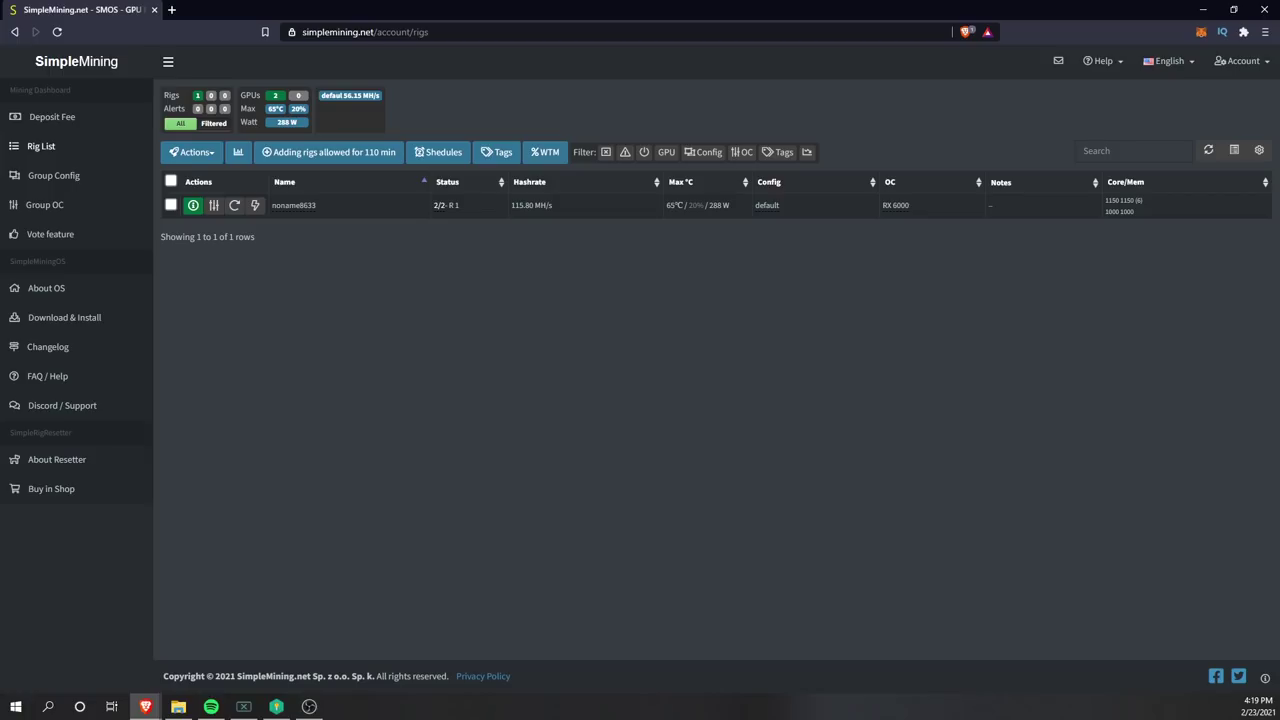
{"action": "left_click", "coordinate": [193, 207]}
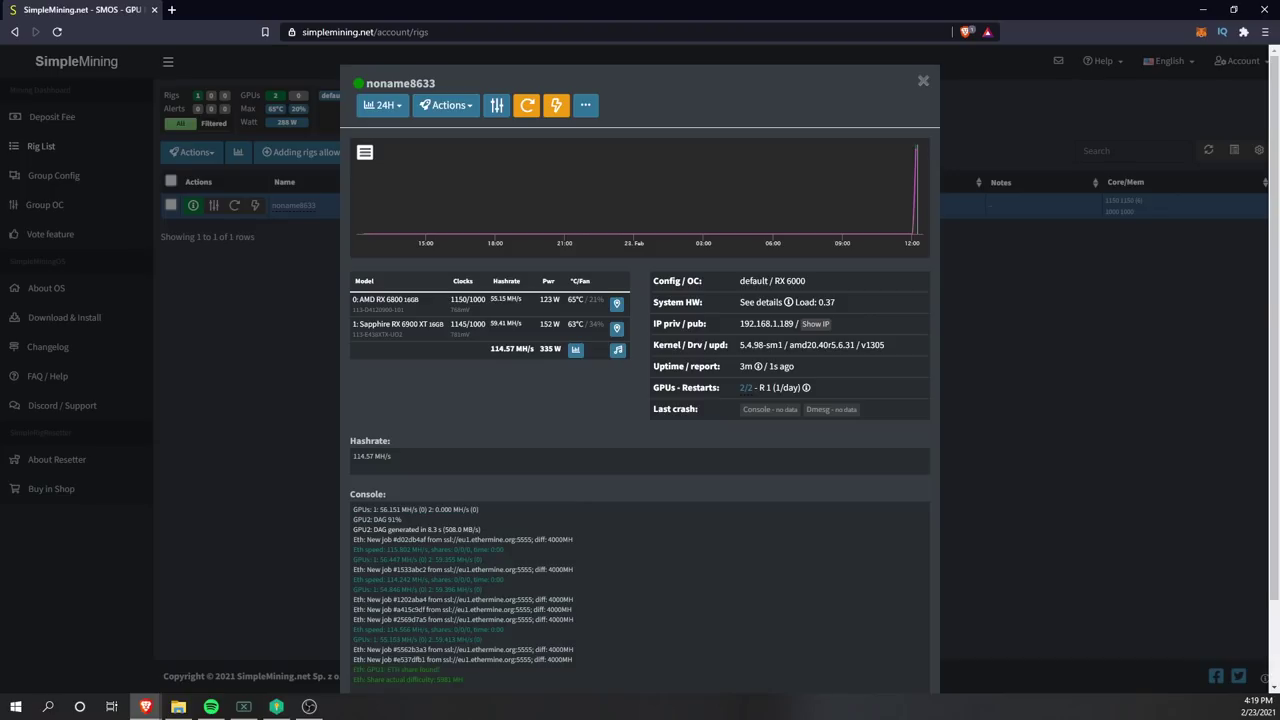
{"action": "mouse_move", "coordinate": [585, 282]}
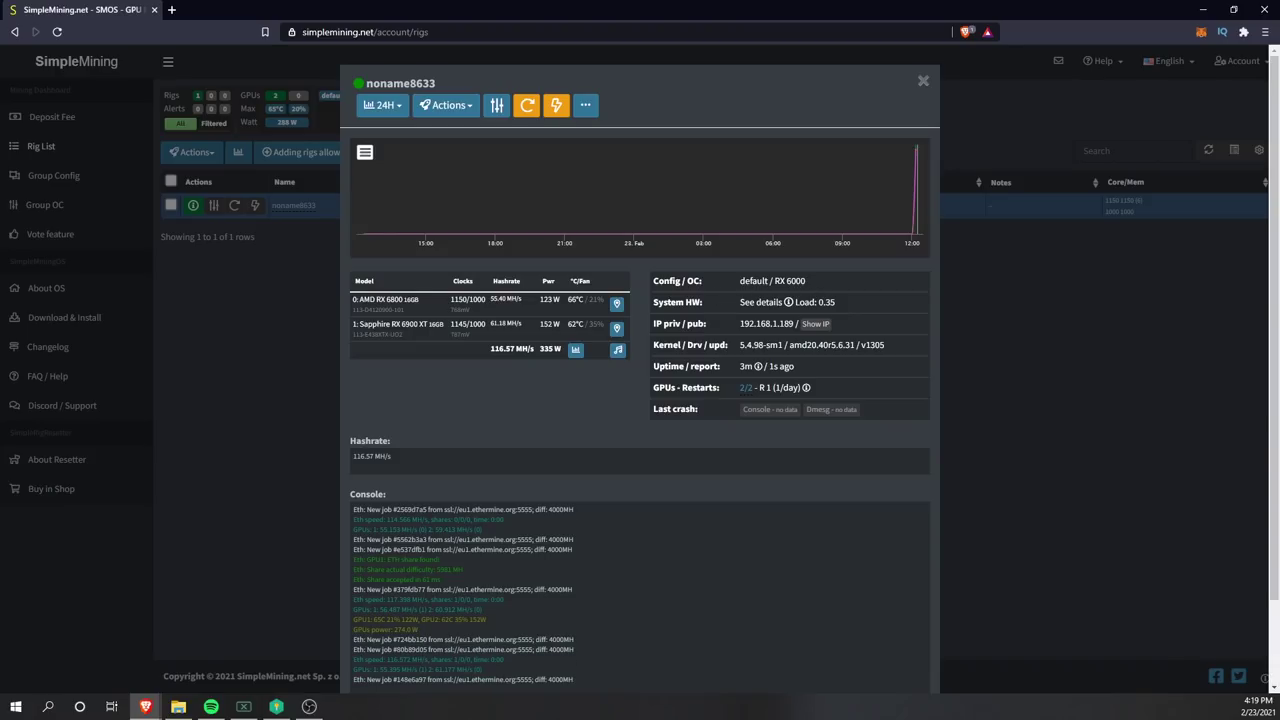
{"action": "left_click_drag", "start_coordinate": [740, 284], "coordinate": [806, 284]}
{"action": "left_click", "coordinate": [818, 290]}
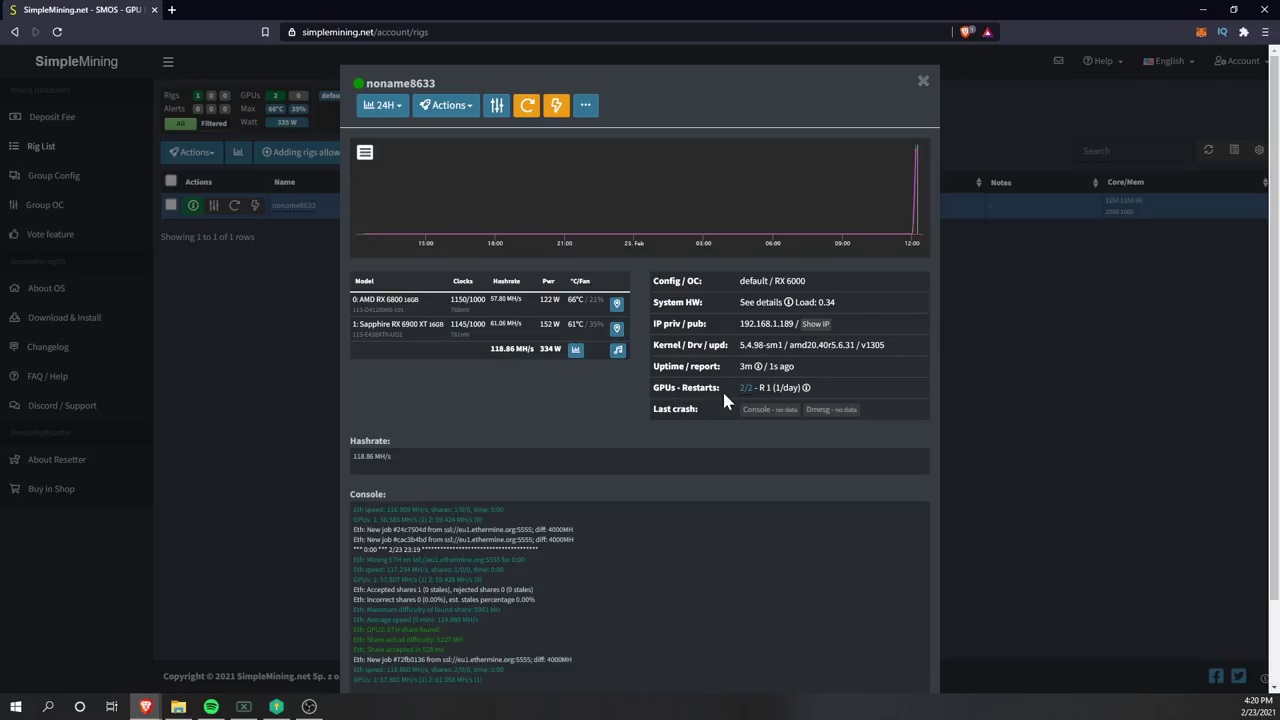
{"action": "scroll", "coordinate": [546, 384], "scroll_direction": "down", "scroll_amount": 2}
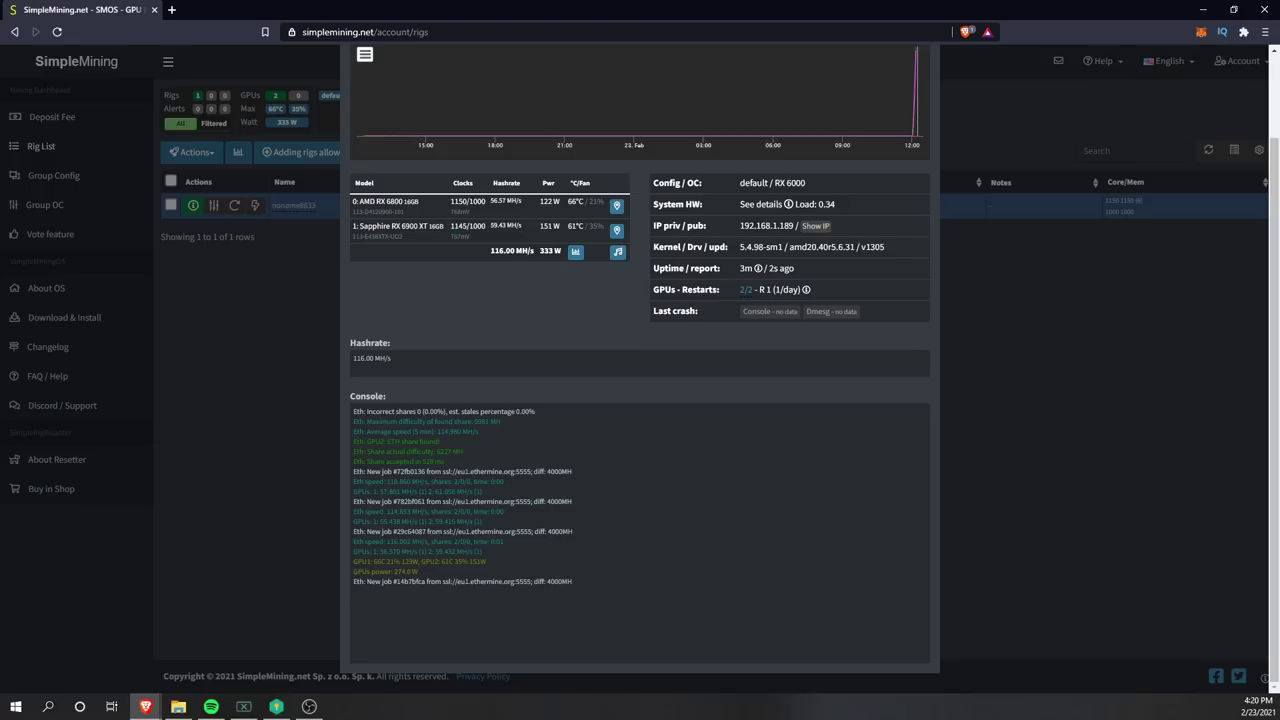
{"action": "key", "text": "Escape"}
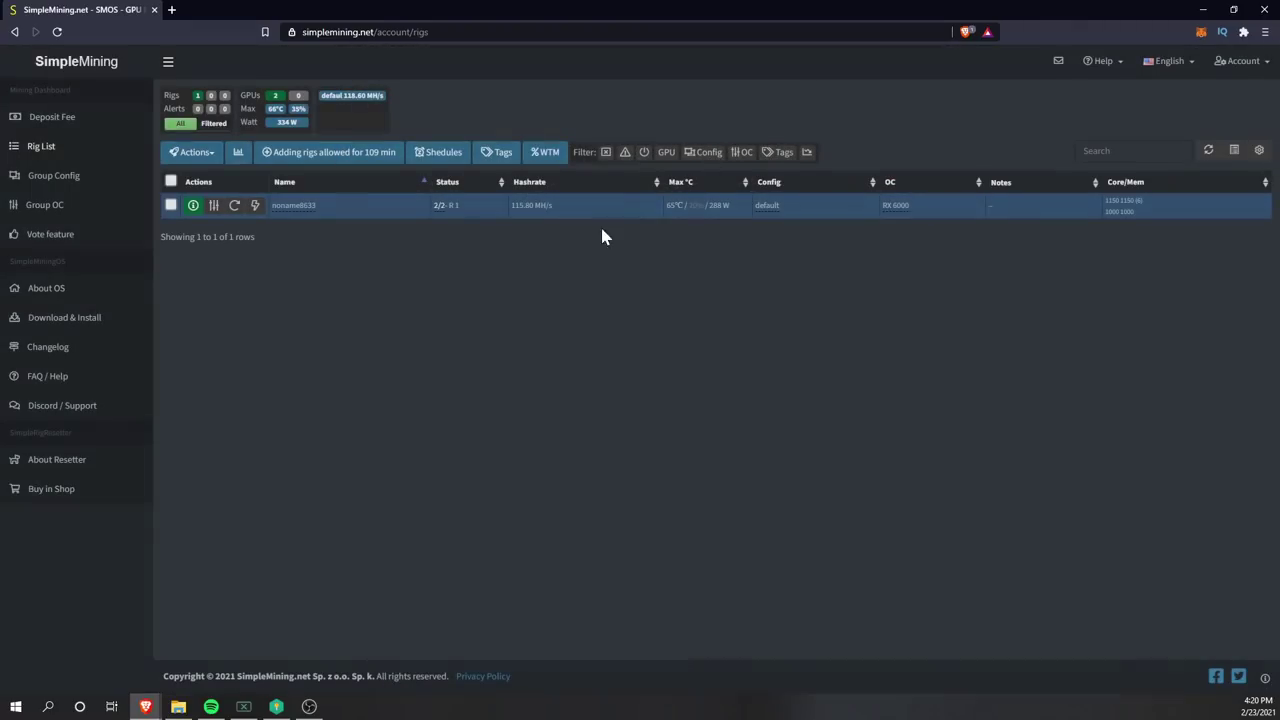
- Start a new group config and browse the miner list, briefly expanding the ewbf versions
{"action": "left_click", "coordinate": [62, 180]}
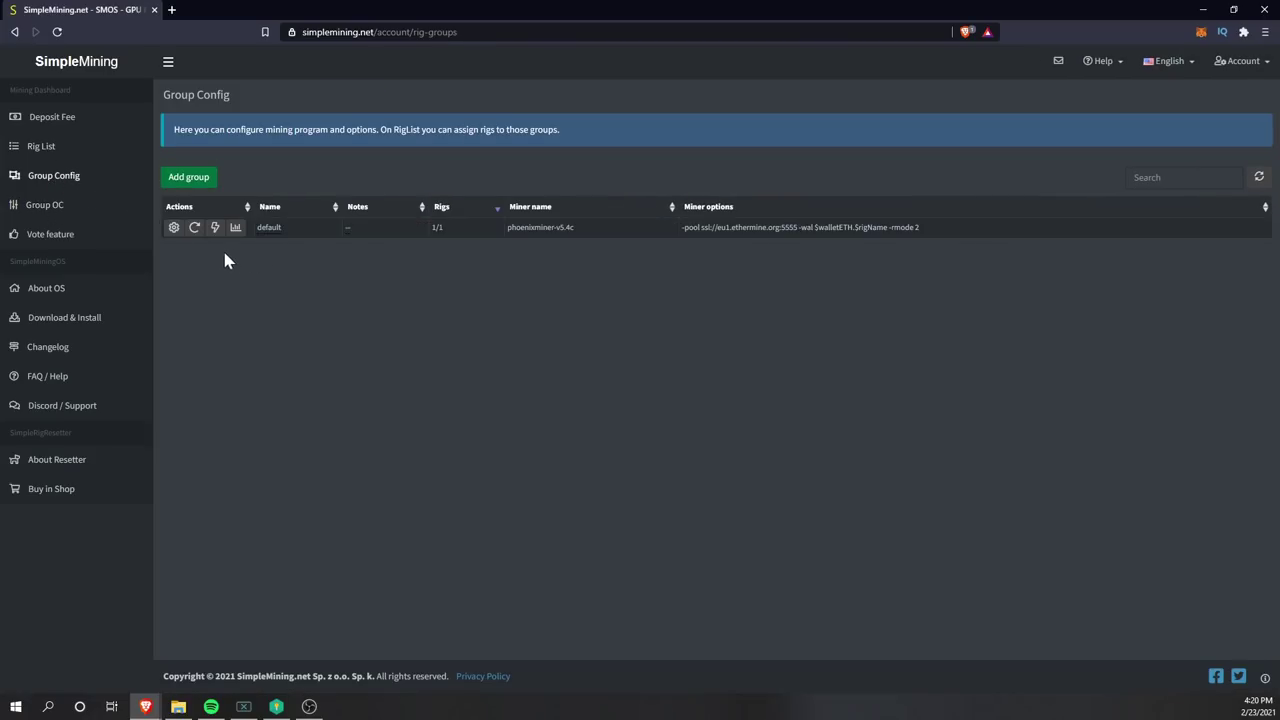
{"action": "left_click", "coordinate": [187, 186]}
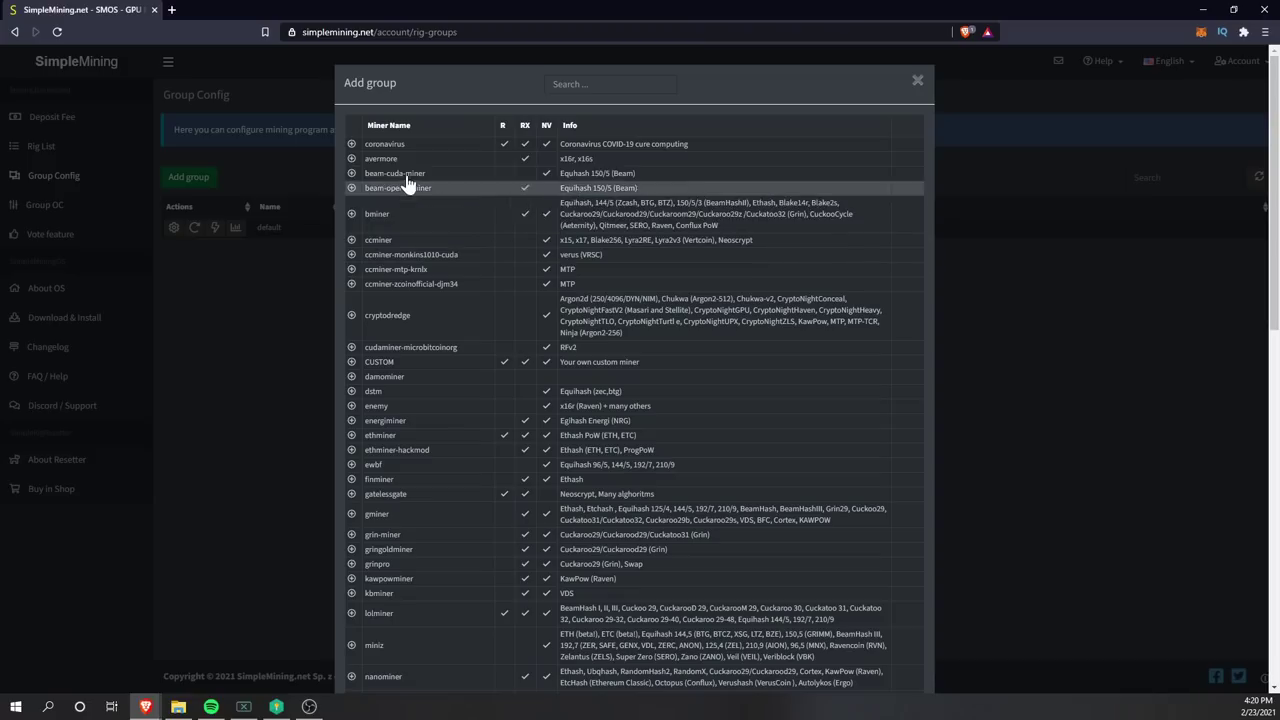
{"action": "scroll", "coordinate": [428, 345], "scroll_direction": "down", "scroll_amount": 2}
{"action": "left_click", "coordinate": [351, 332]}
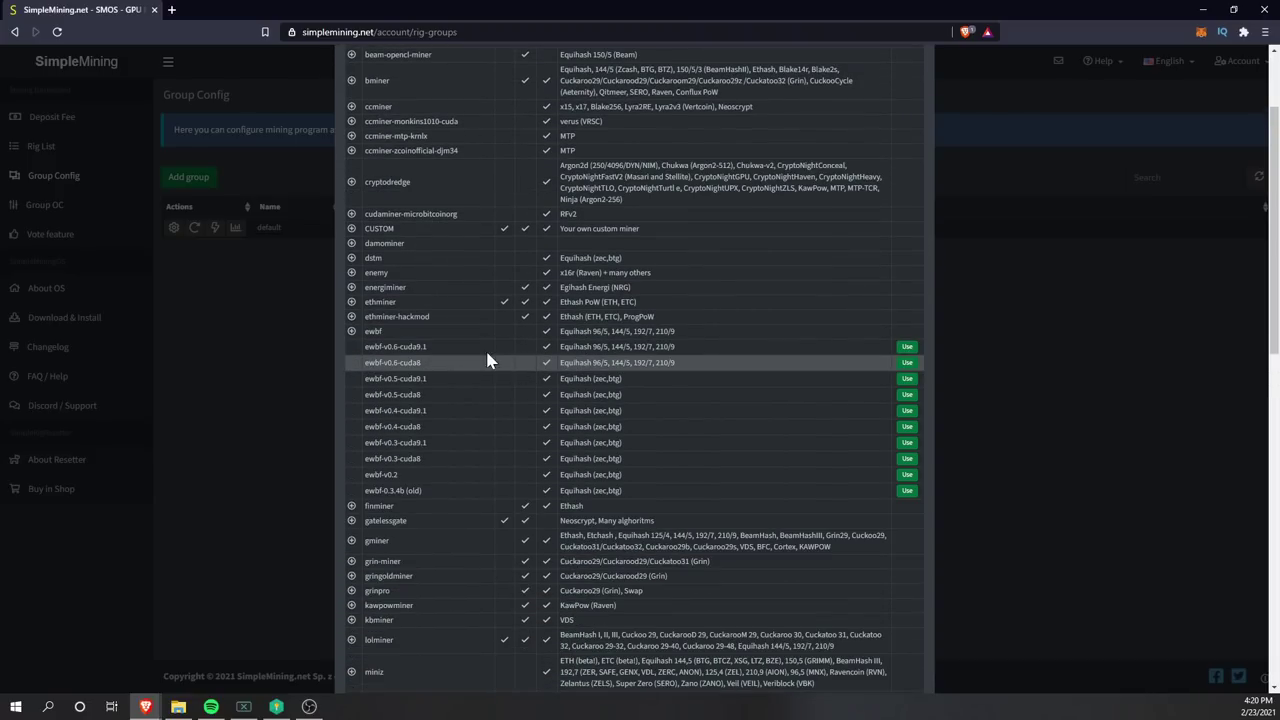
{"action": "scroll", "coordinate": [431, 400], "scroll_direction": "down", "scroll_amount": 1}
{"action": "scroll", "coordinate": [420, 491], "scroll_direction": "down", "scroll_amount": 2}
{"action": "scroll", "coordinate": [420, 491], "scroll_direction": "up", "scroll_amount": 5}
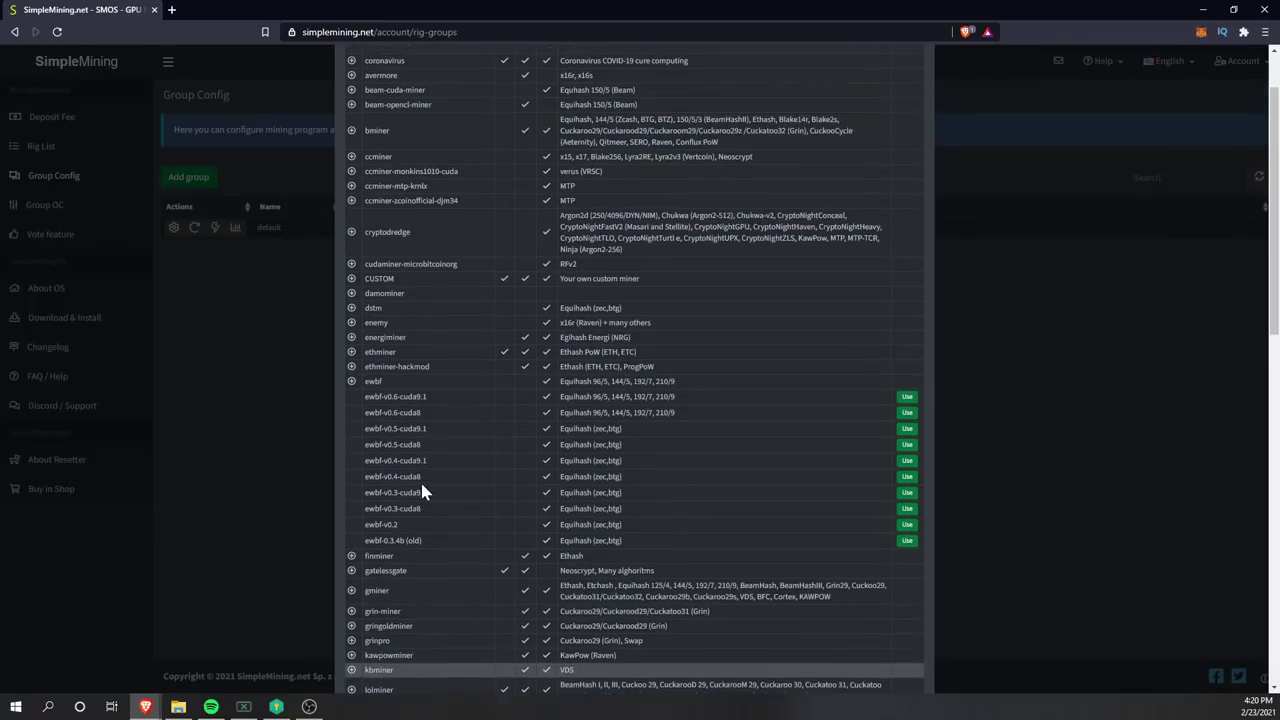
{"action": "scroll", "coordinate": [380, 350], "scroll_direction": "down", "scroll_amount": 2}
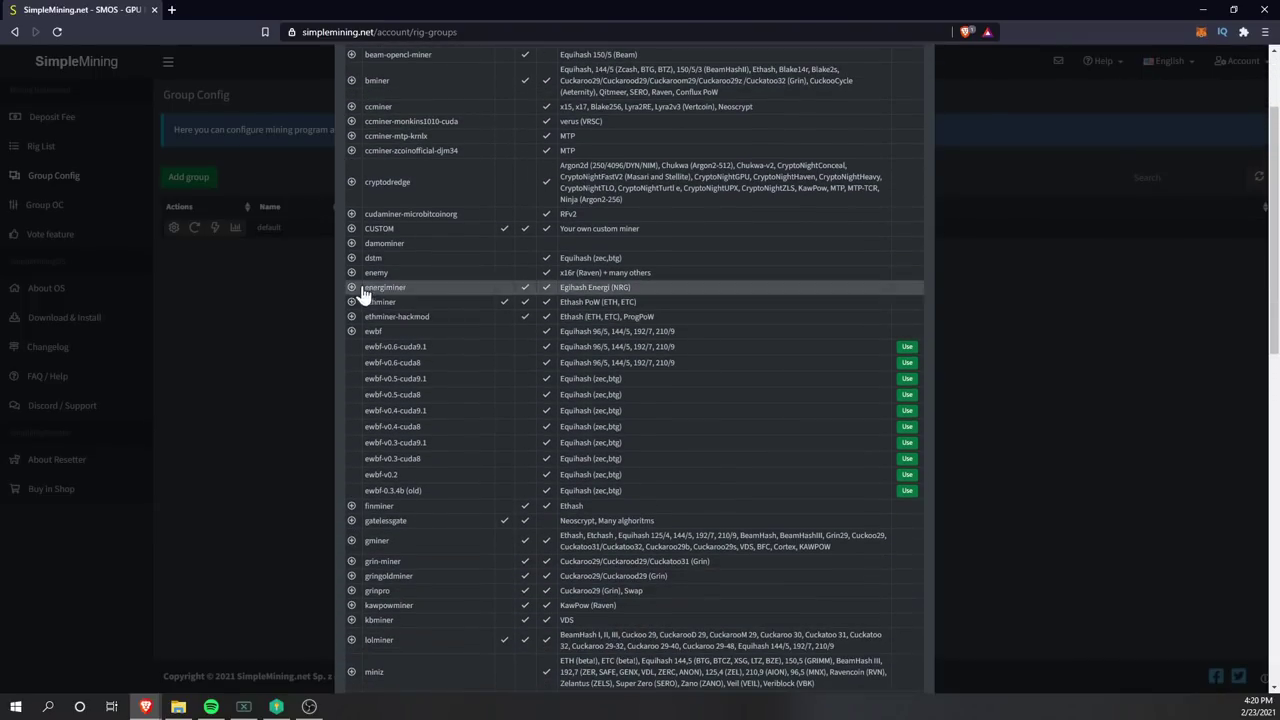
{"action": "left_click", "coordinate": [376, 325]}
- Scroll down to teamredminer and expand its versions, v0.8.1 through v0.7.20
{"action": "scroll", "coordinate": [380, 335], "scroll_direction": "down", "scroll_amount": 2}
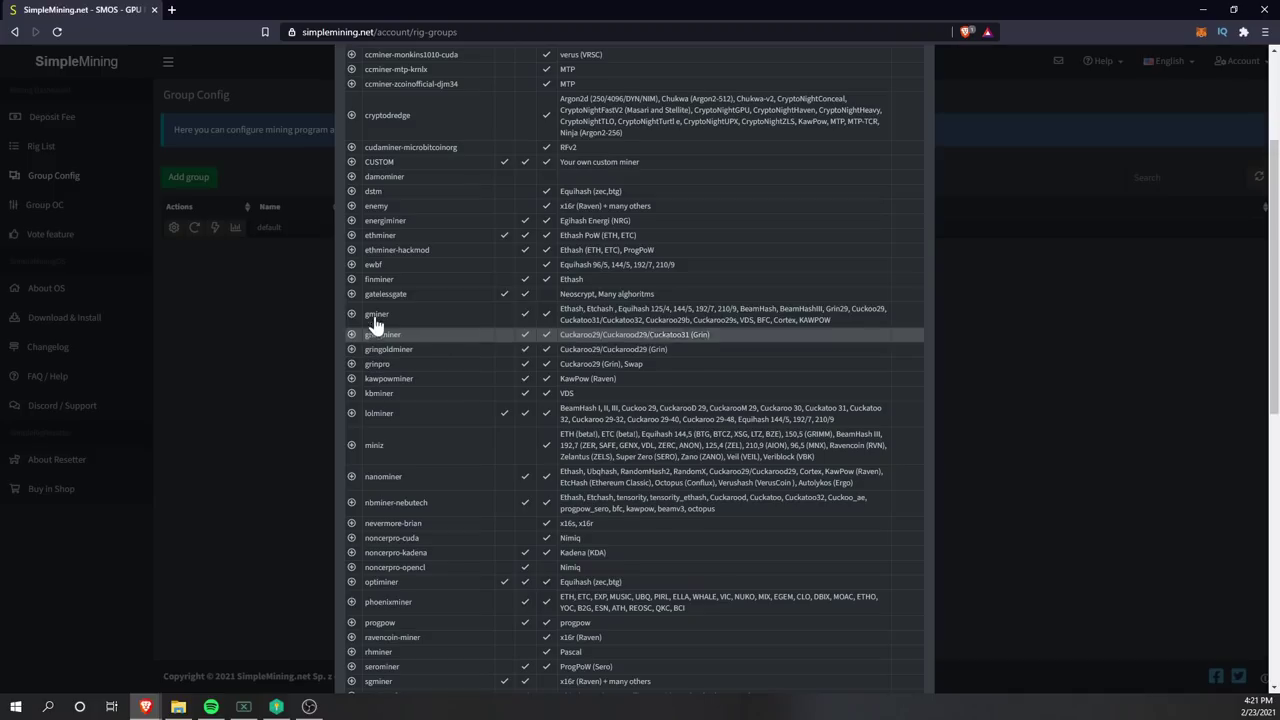
{"action": "scroll", "coordinate": [440, 463], "scroll_direction": "down", "scroll_amount": 4}
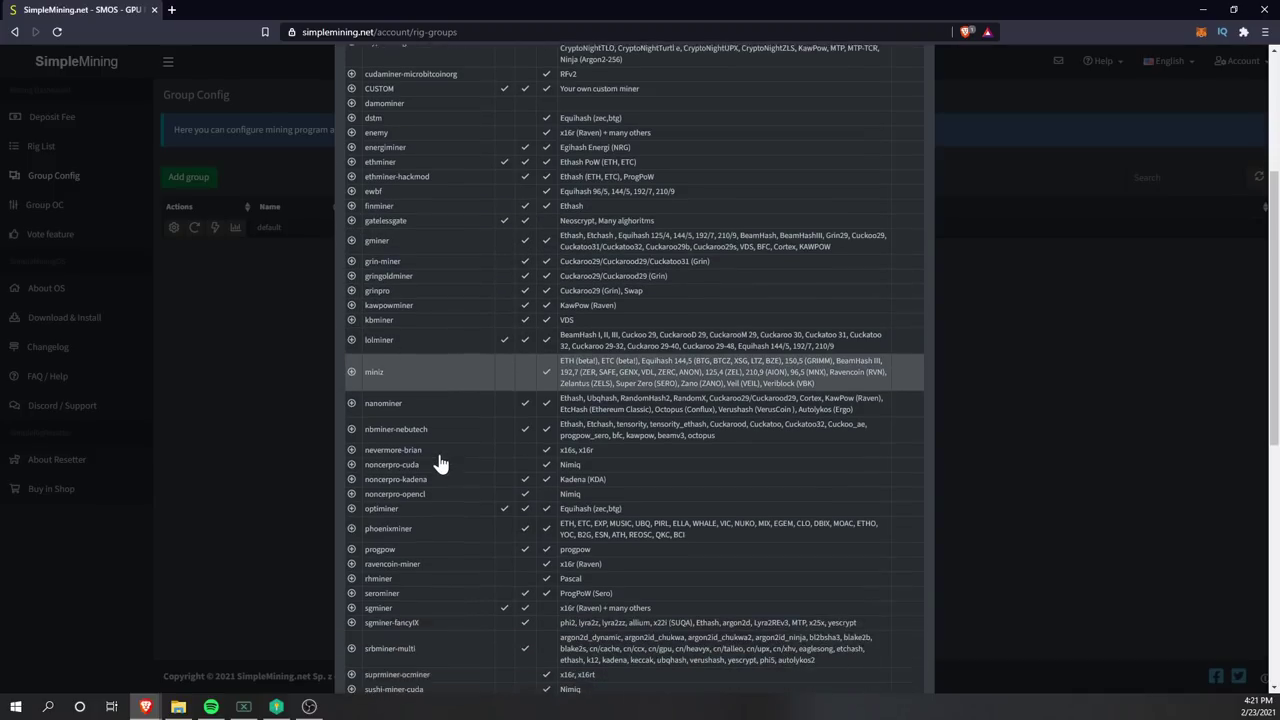
{"action": "scroll", "coordinate": [442, 450], "scroll_direction": "up", "scroll_amount": 8}
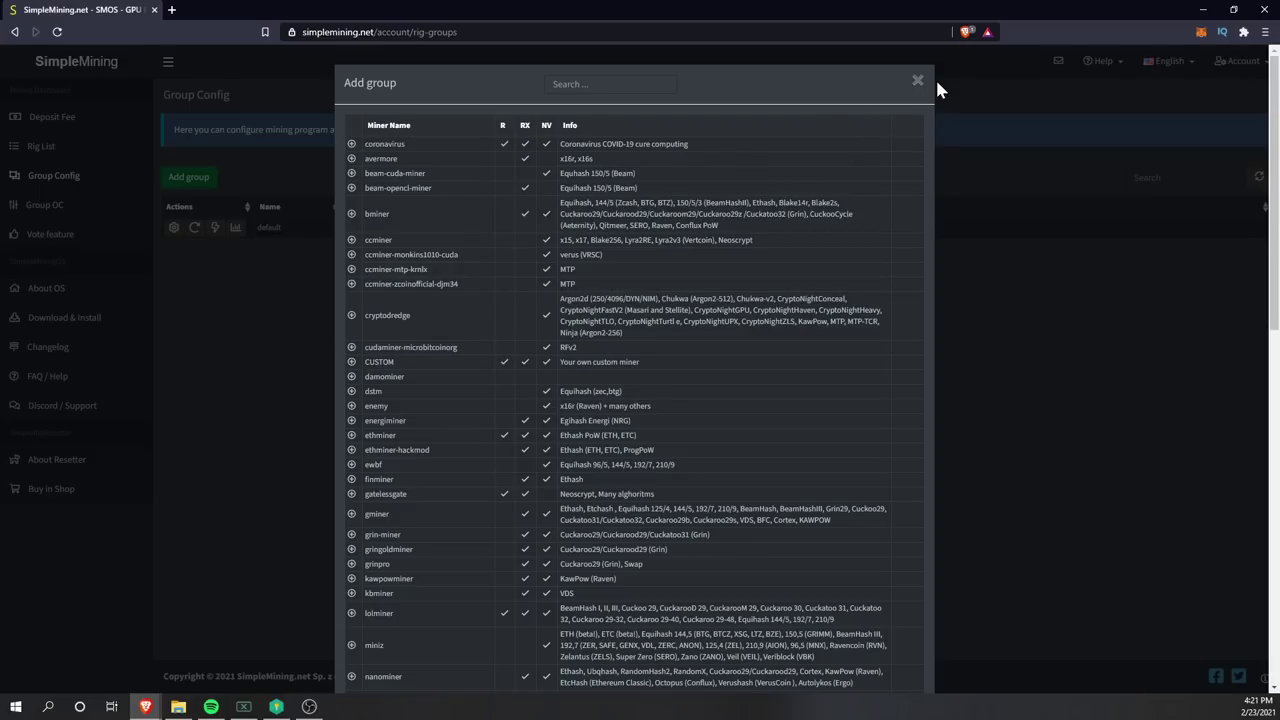
{"action": "scroll", "coordinate": [425, 291], "scroll_direction": "down", "scroll_amount": 3}
{"action": "scroll", "coordinate": [425, 291], "scroll_direction": "down", "scroll_amount": 3}
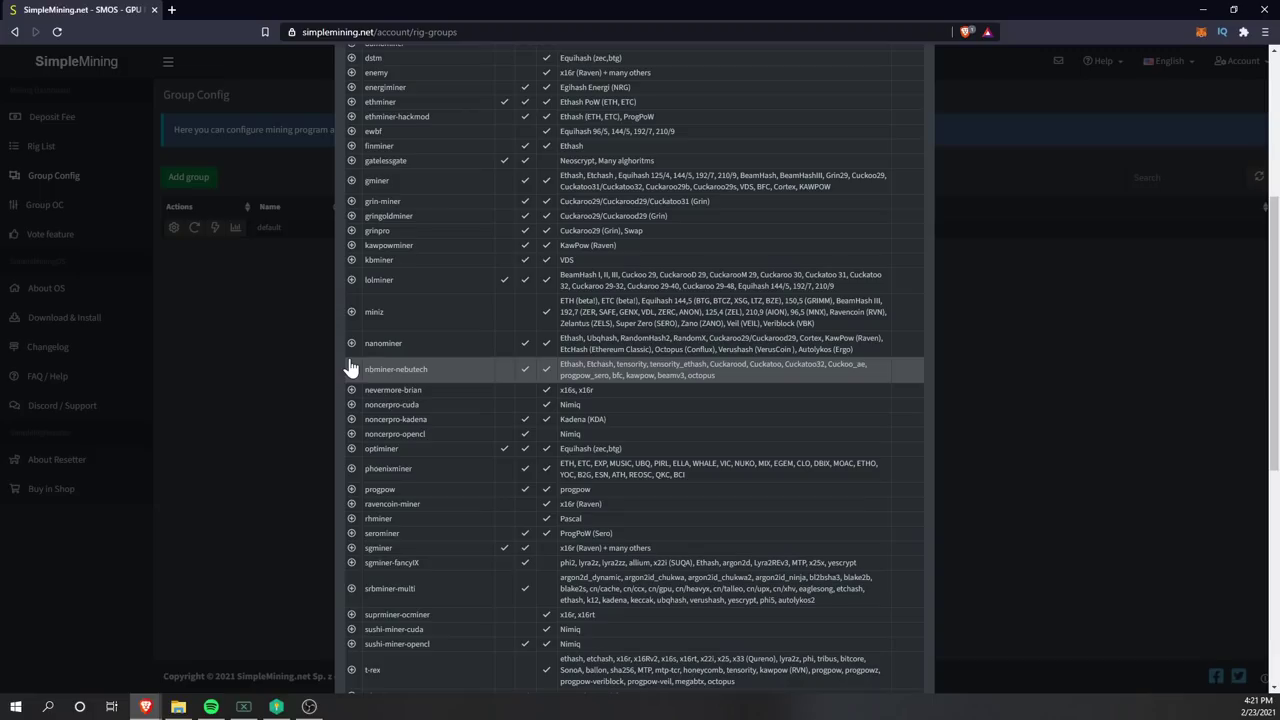
{"action": "scroll", "coordinate": [368, 350], "scroll_direction": "down", "scroll_amount": 3}
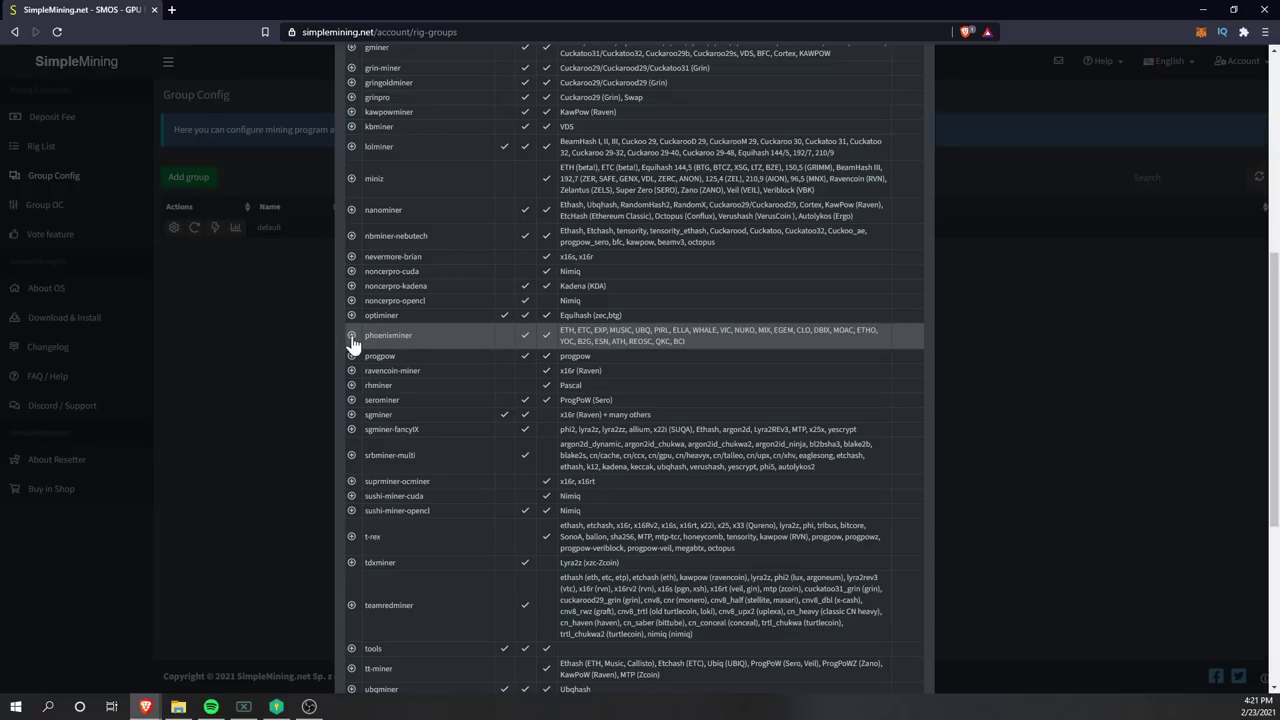
{"action": "scroll", "coordinate": [362, 350], "scroll_direction": "down", "scroll_amount": 6}
{"action": "left_click", "coordinate": [362, 350]}
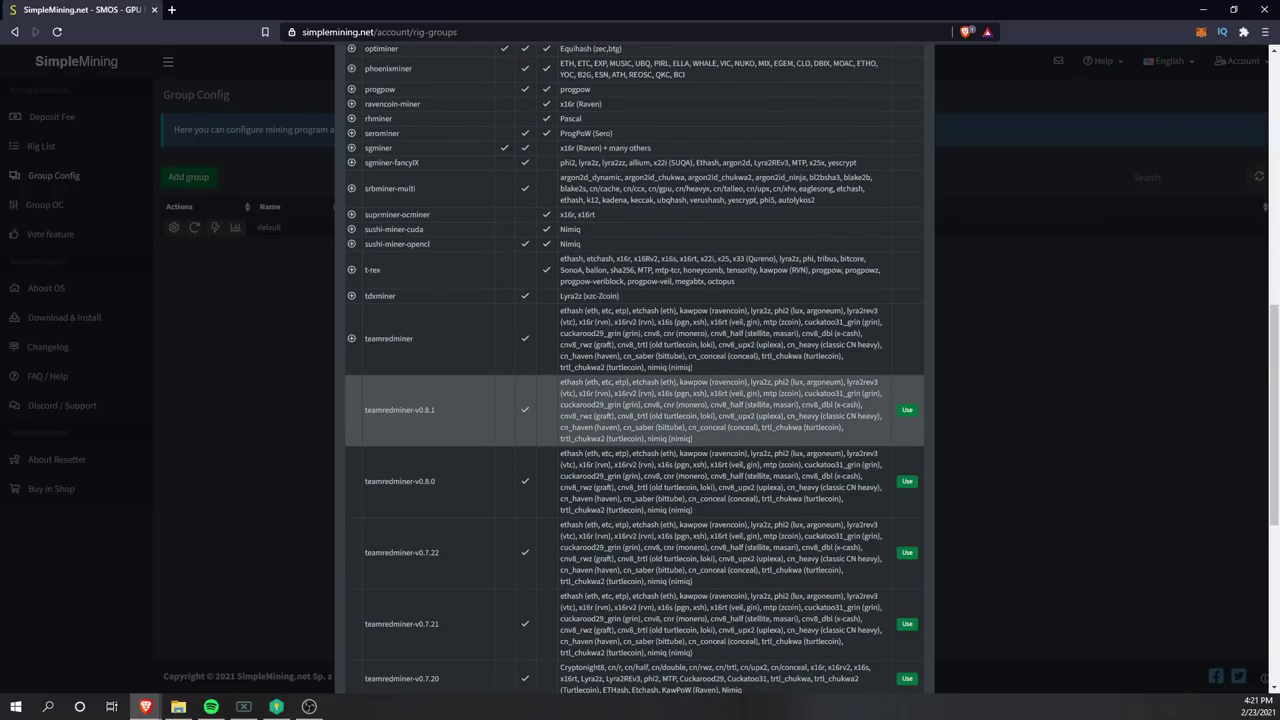
- Use teamredminer-v0.8.1 for group trm and select the pool address and 0x2222222 wallet placeholder
{"action": "left_click", "coordinate": [907, 411]}
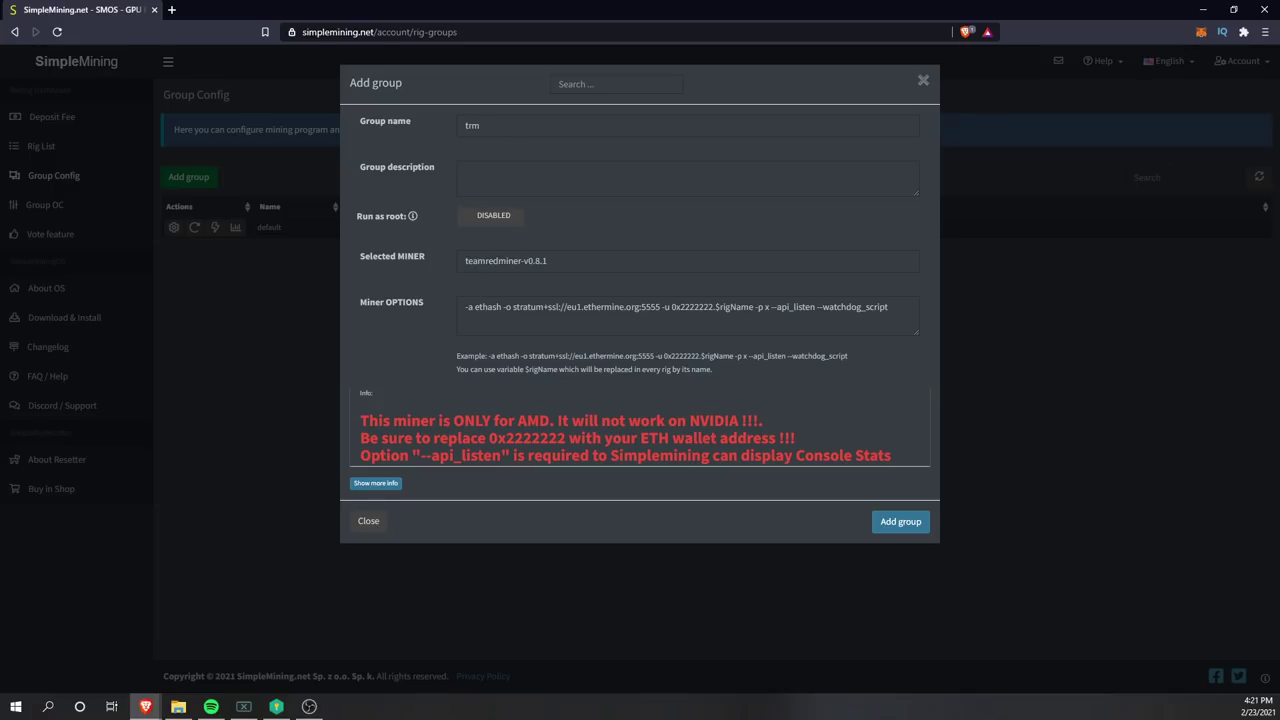
{"action": "left_click_drag", "start_coordinate": [662, 307], "coordinate": [515, 307]}
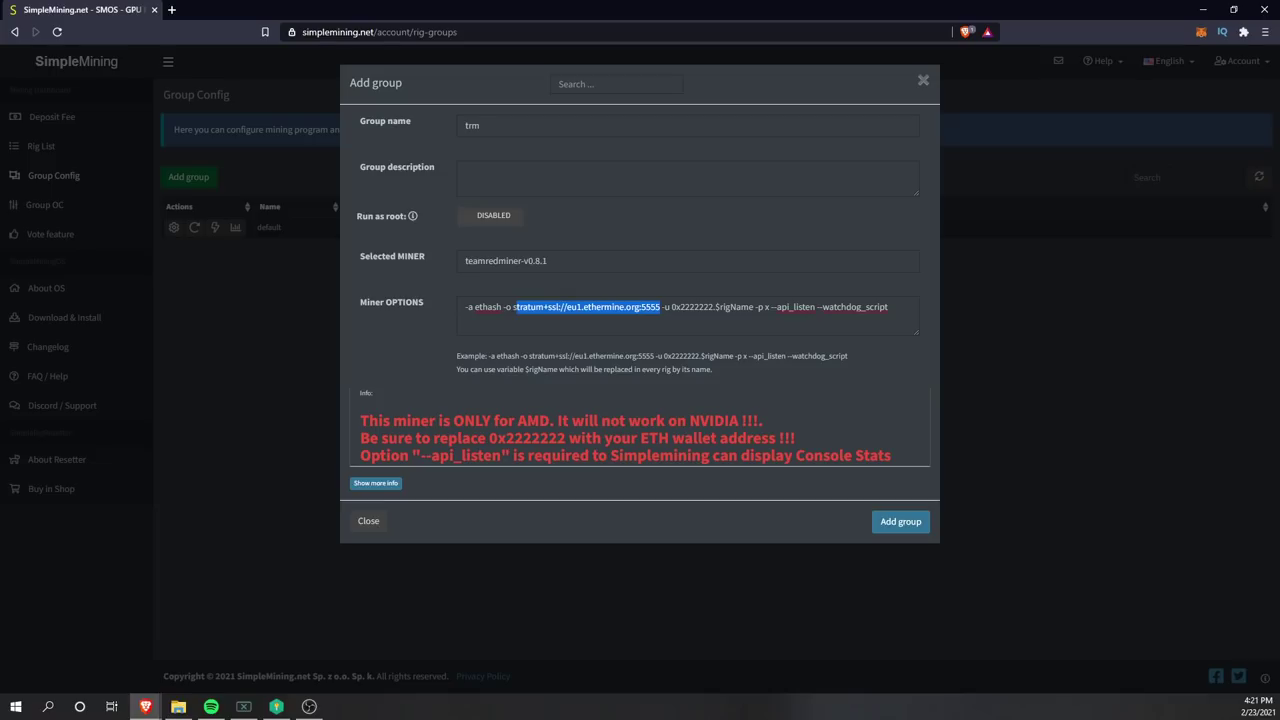
{"action": "left_click", "coordinate": [597, 307]}
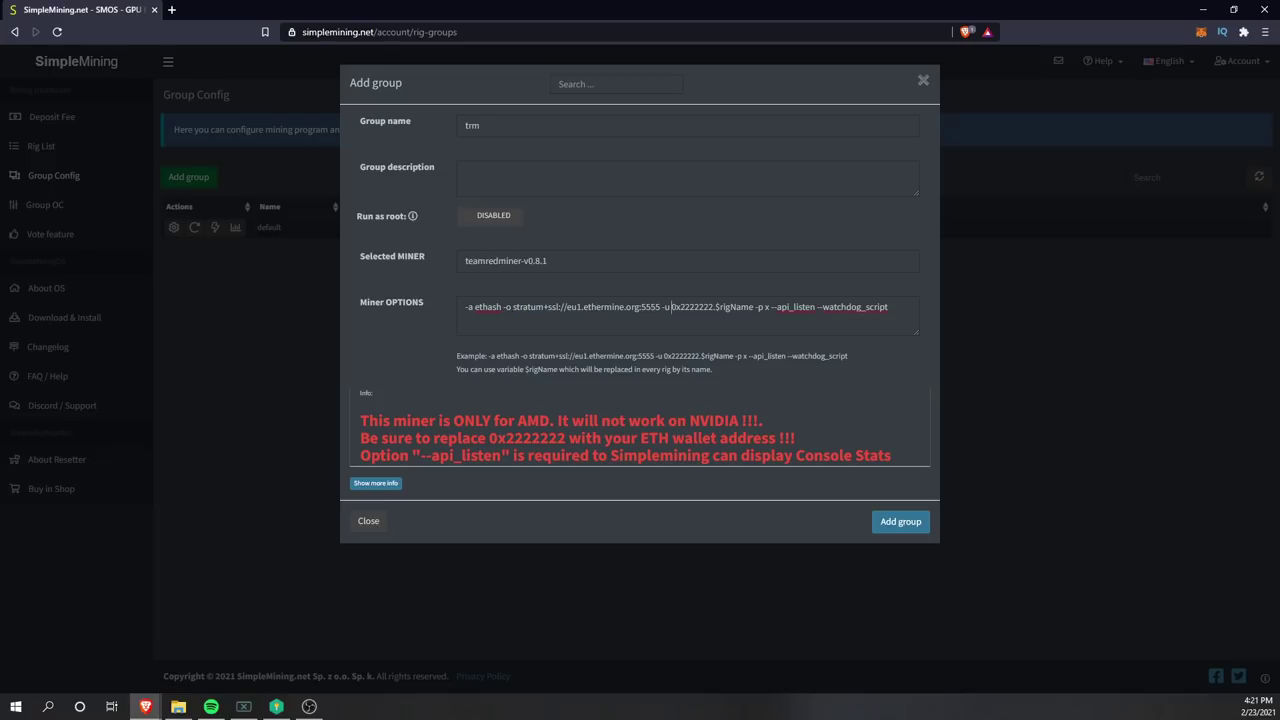
{"action": "left_click_drag", "start_coordinate": [714, 307], "coordinate": [671, 307]}
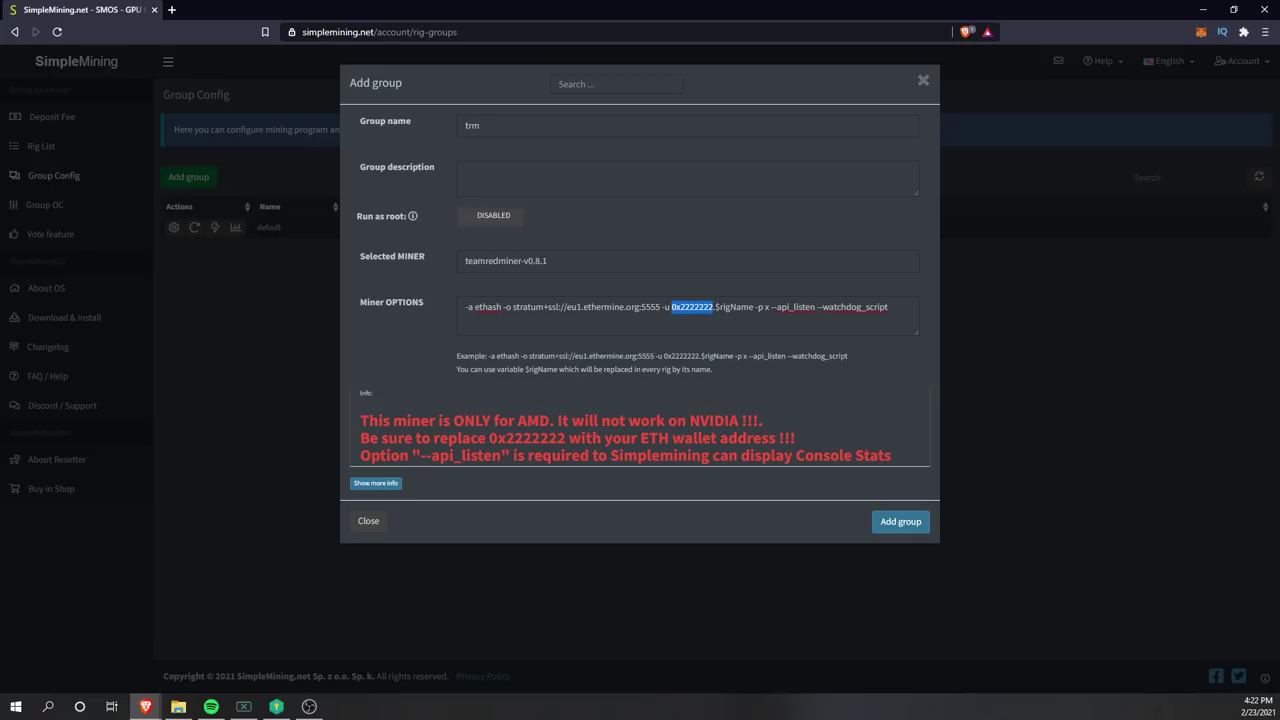